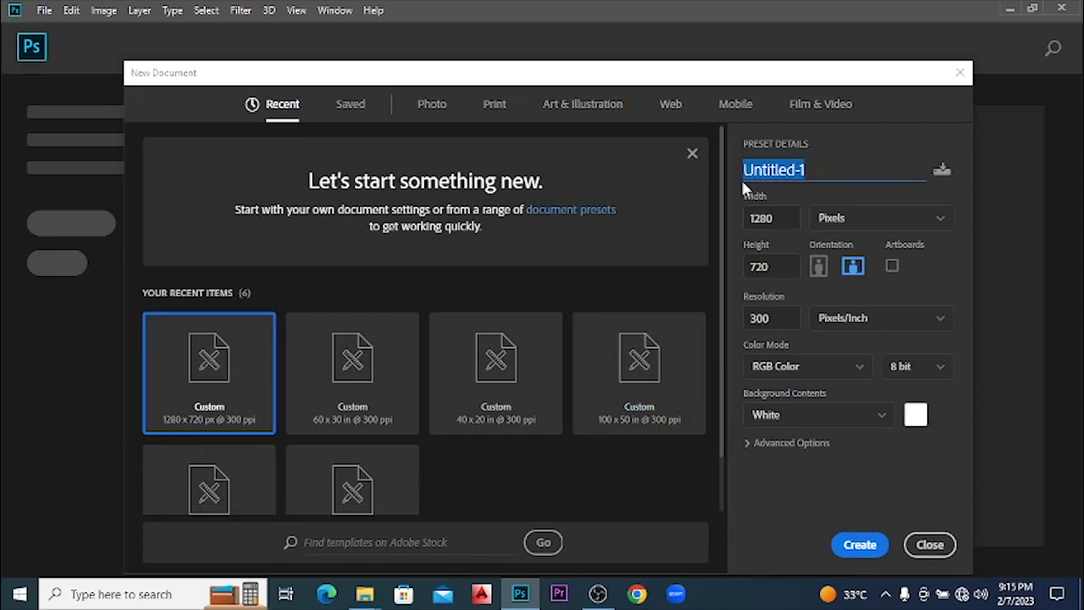
Create a new 1280 × 720 pixel document at 300 pixels/inch named Mankulam Adventure Logo
click(741, 179)
text(Mankulam)
key(End)
text(Adventure Logo)
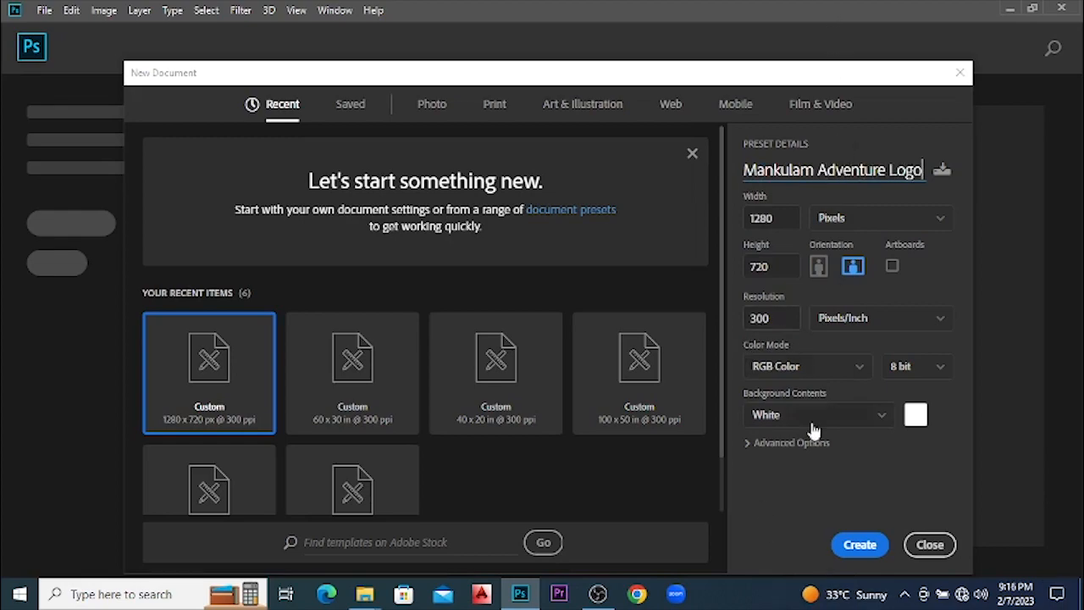
click(864, 544)
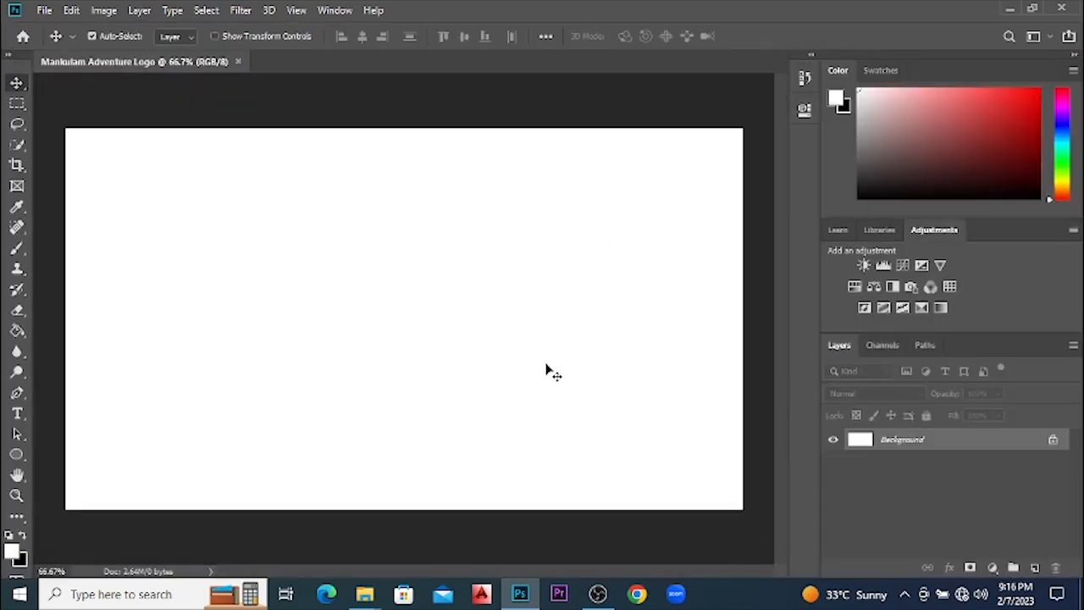
Place AM-Mode 1l_page-0001.jpg from the Auto Cad folder on the canvas at its default size and position
scroll(380, 307, up, 3)
scroll(379, 339, down, 4)
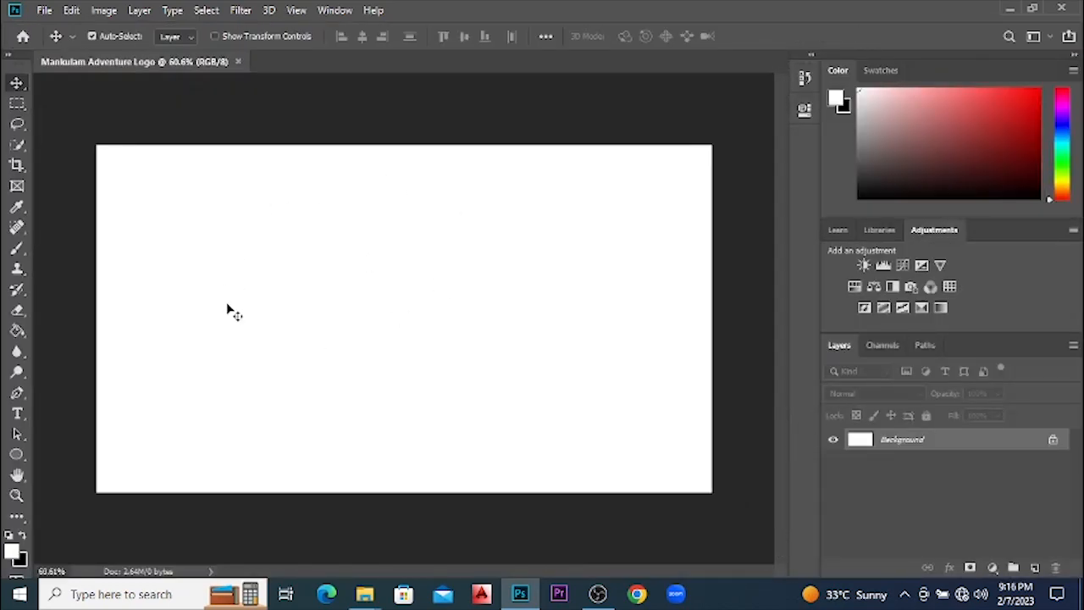
mouse_move(374, 587)
click(303, 539)
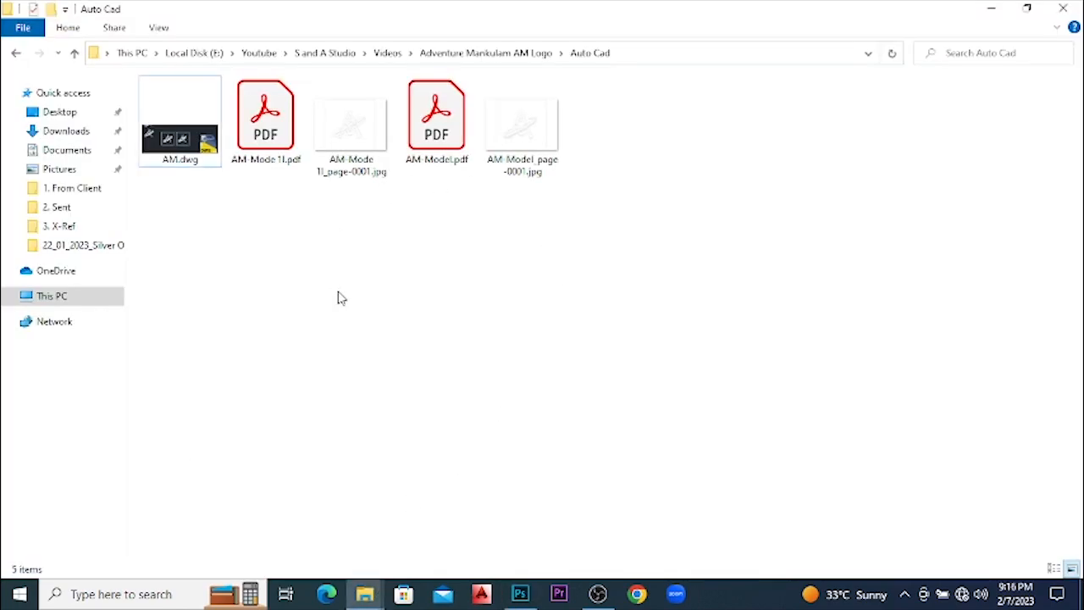
click(370, 161)
drag(370, 161, 390, 370)
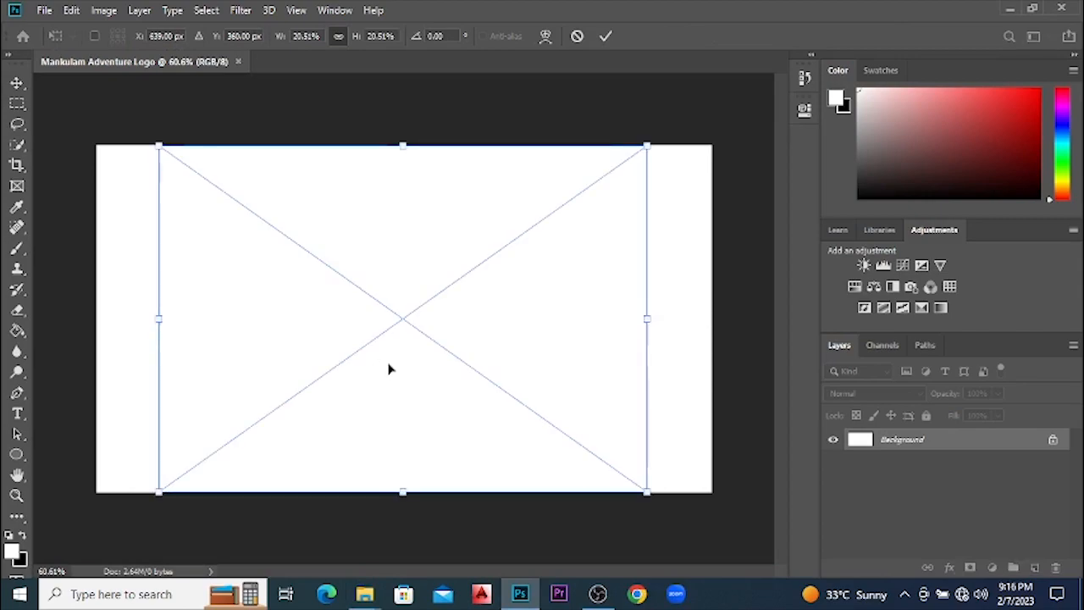
click(606, 35)
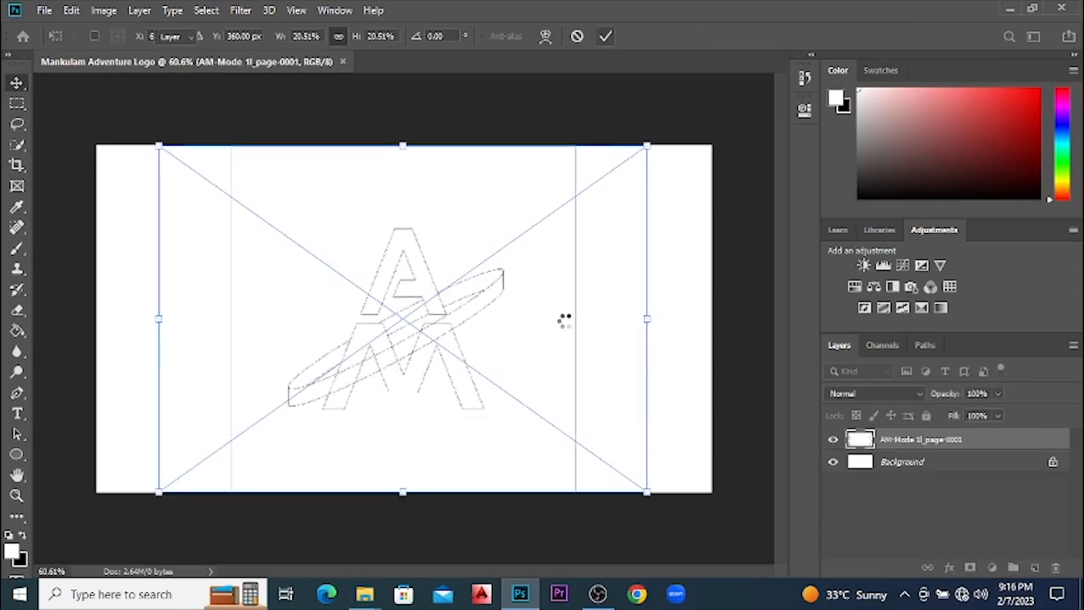
Place AM-Model_page-0001.jpg from the Auto Cad folder above the first drawing and commit it
scroll(426, 336, up, 5)
scroll(537, 336, down, 4)
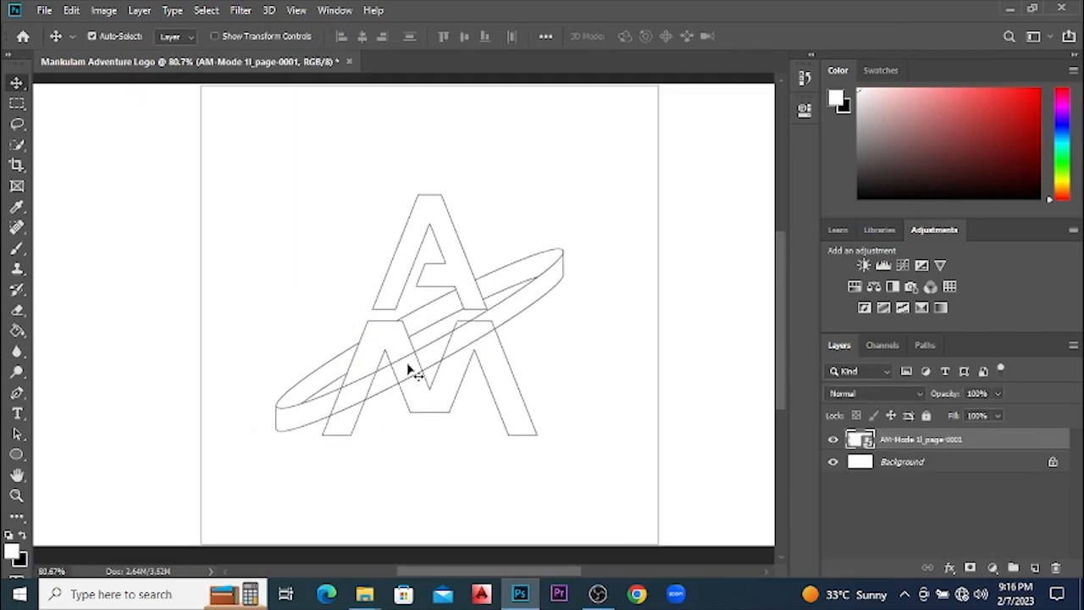
key(alt+Tab)
drag(538, 148, 459, 380)
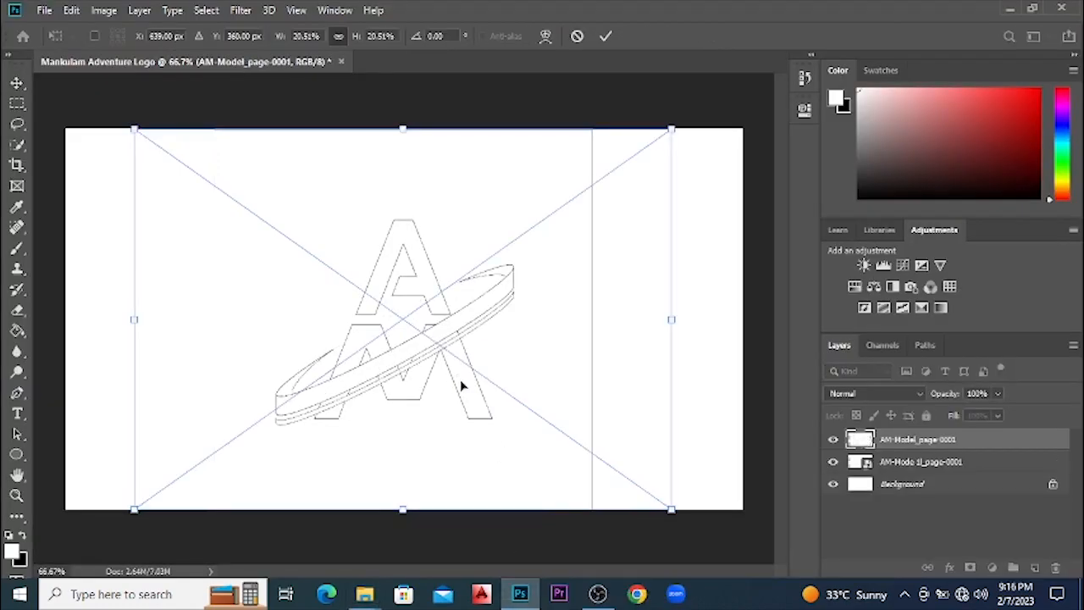
click(607, 36)
Compare the two placed drawings by toggling the AM-Model_page-0001 layer's visibility, and leave that layer hidden
scroll(387, 363, up, 2)
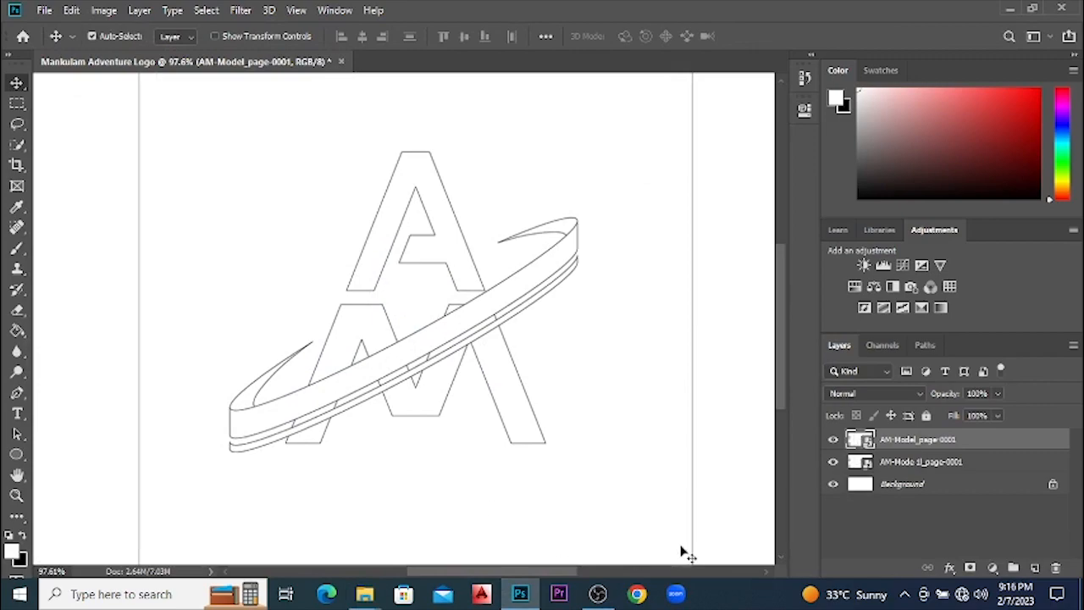
click(833, 440)
click(834, 440)
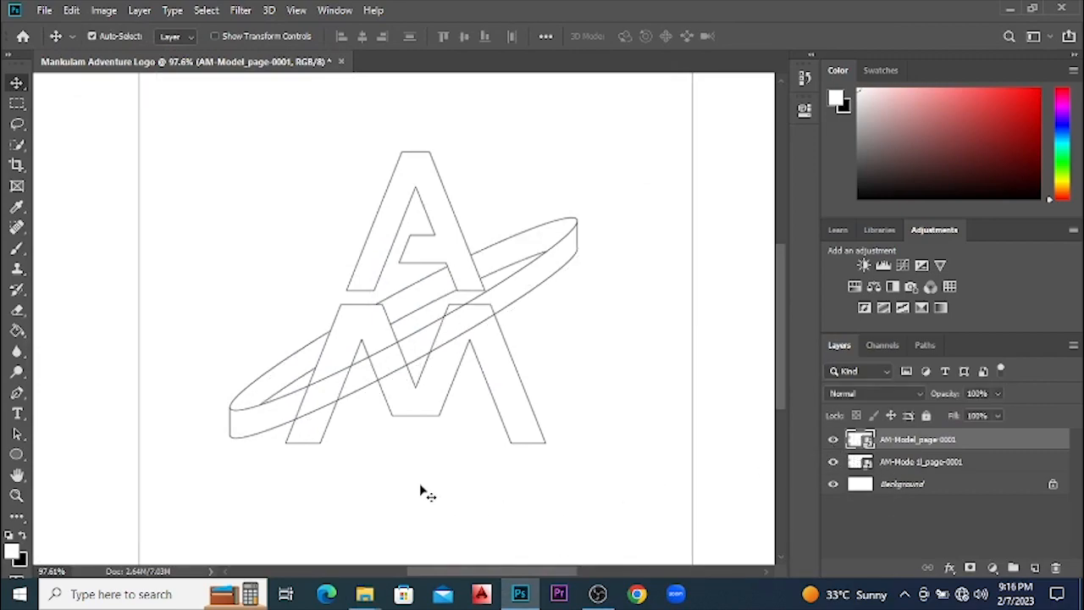
scroll(428, 402, down, 3)
scroll(431, 407, up, 2)
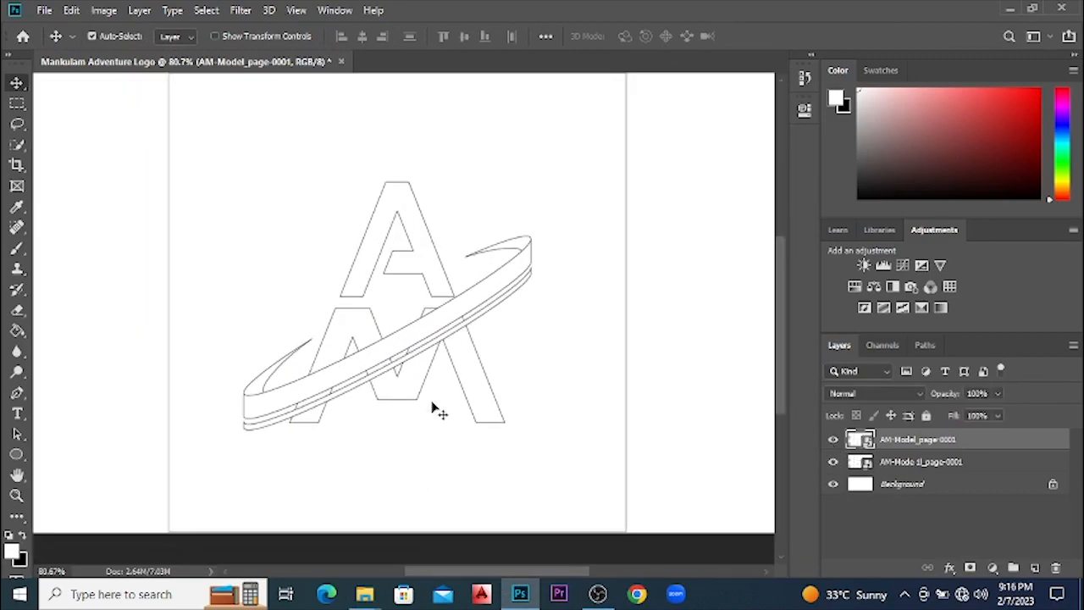
click(833, 440)
scroll(305, 458, up, 1)
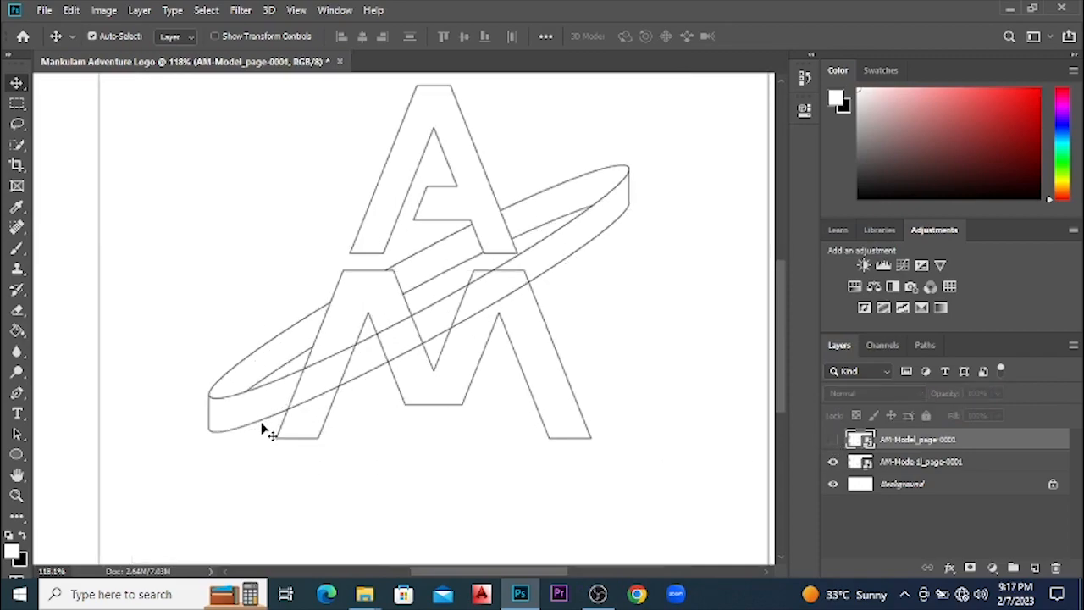
Activate the Pen tool in Shape mode with no fill for tracing the letters
scroll(429, 247, up, 2)
scroll(431, 244, up, 1)
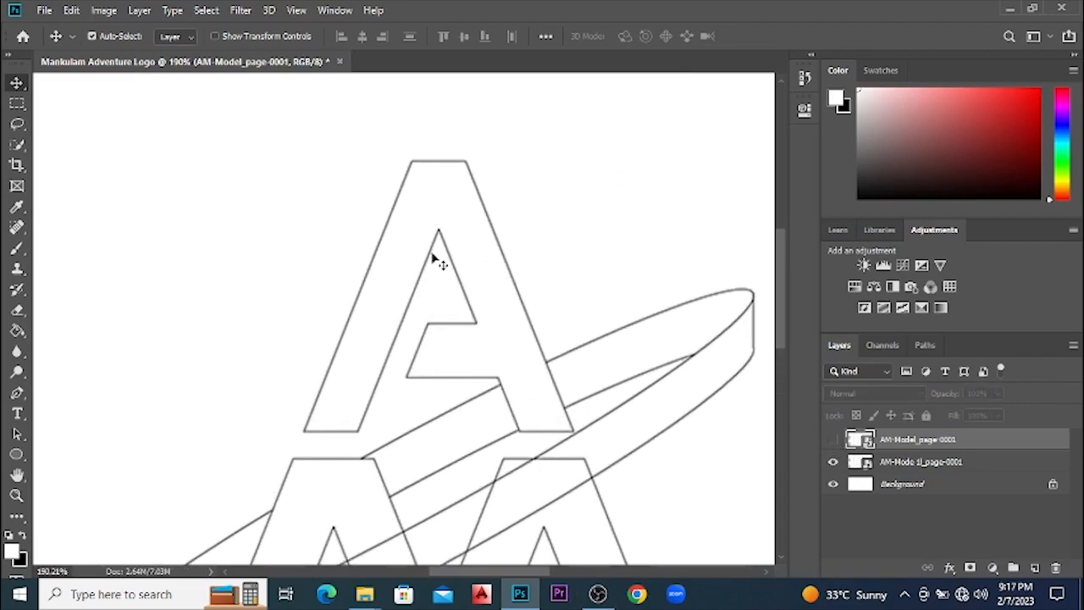
click(17, 394)
click(132, 36)
click(122, 49)
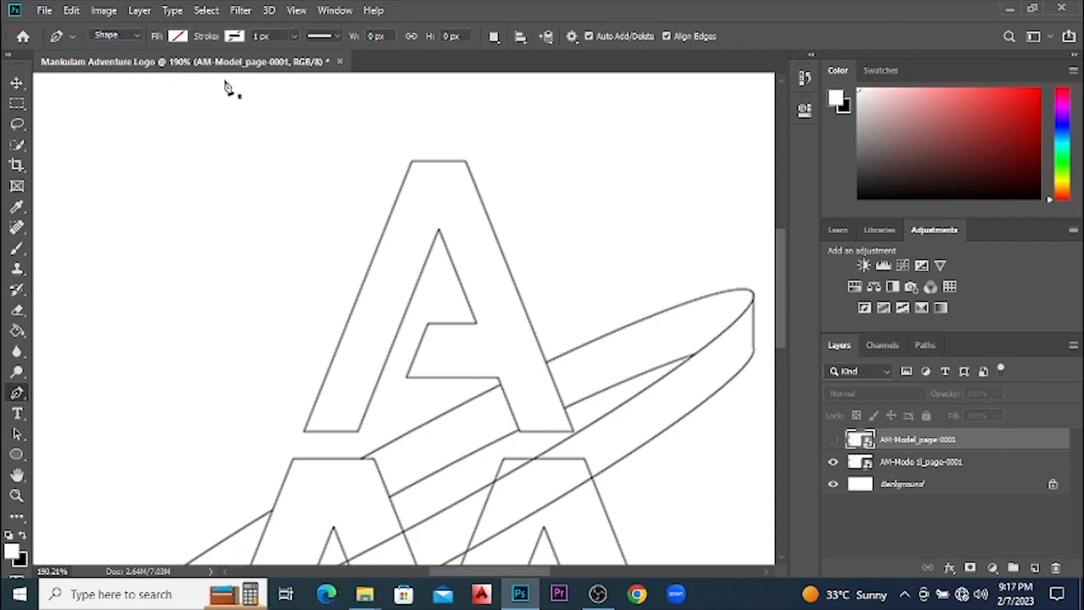
click(177, 37)
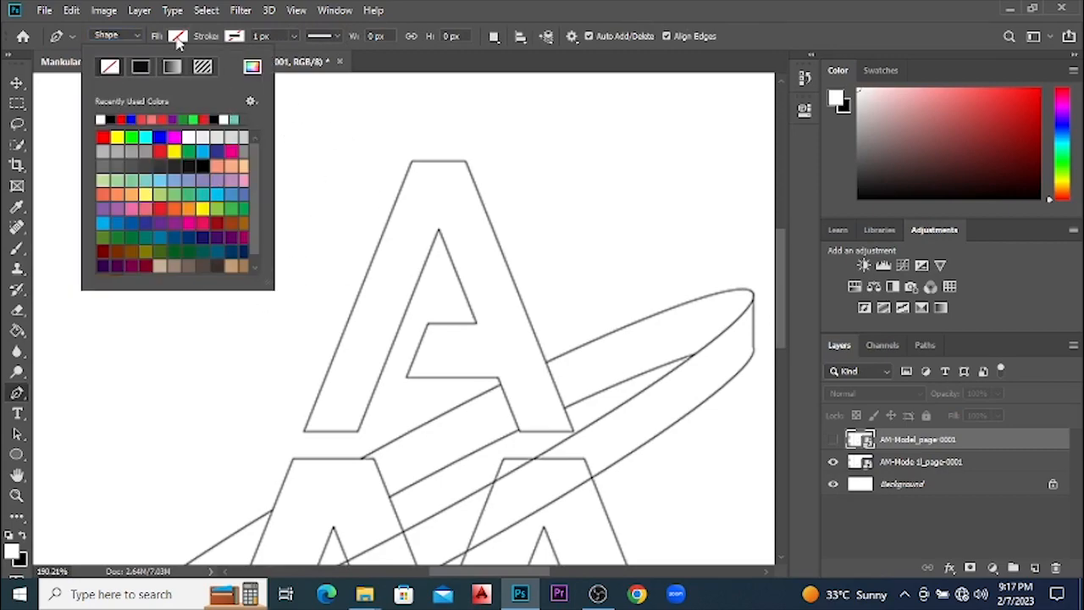
click(177, 37)
Start tracing the letter A from its lower-left corner, up the outer left edge and across the flat top
scroll(330, 450, up, 3)
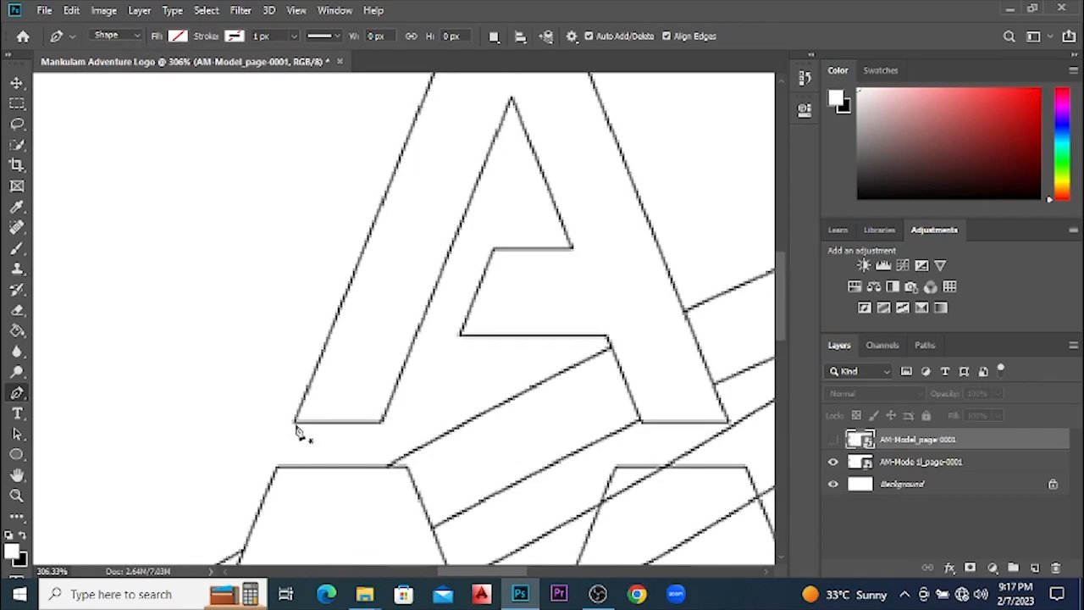
click(296, 421)
scroll(412, 331, down, 1)
scroll(448, 245, up, 3)
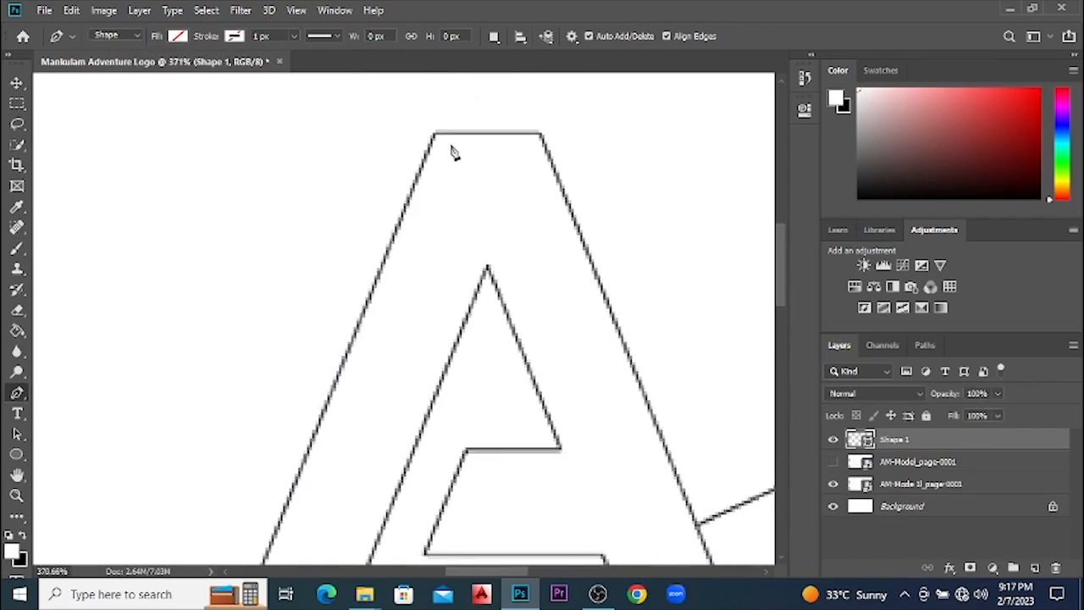
scroll(454, 152, up, 1)
click(434, 132)
click(549, 132)
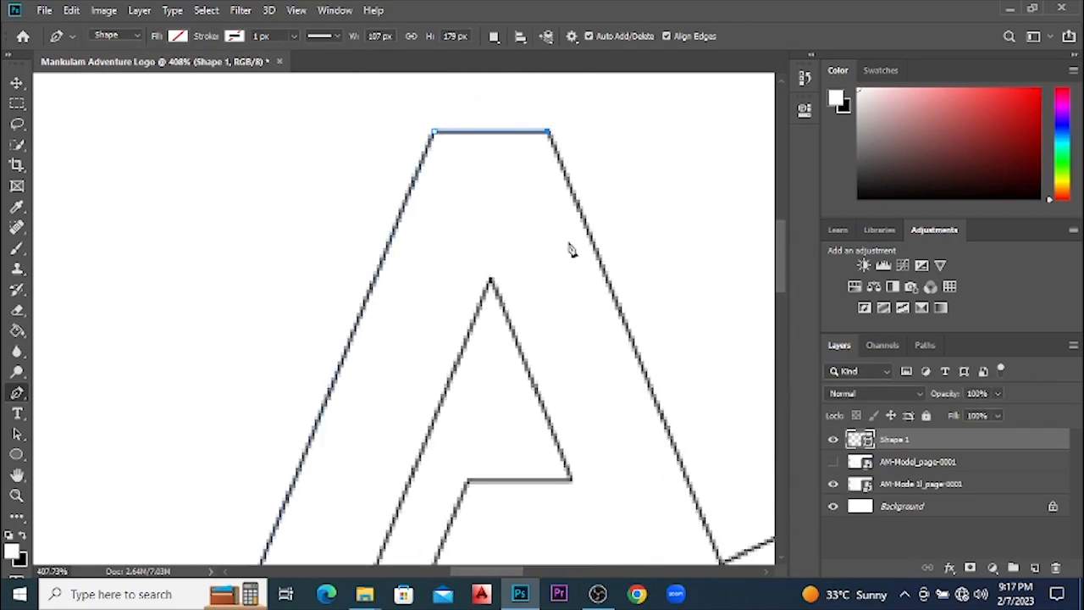
Continue the A outline down the outer right edge, across the right foot and around the crossbar
scroll(555, 254, down, 3)
scroll(669, 398, up, 3)
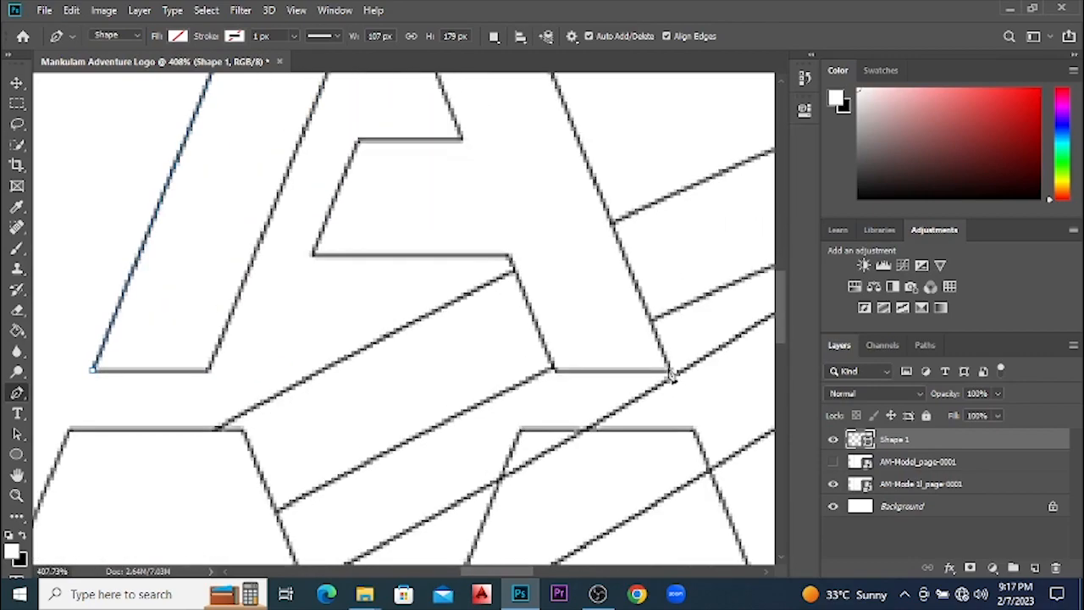
click(669, 372)
click(555, 372)
click(509, 255)
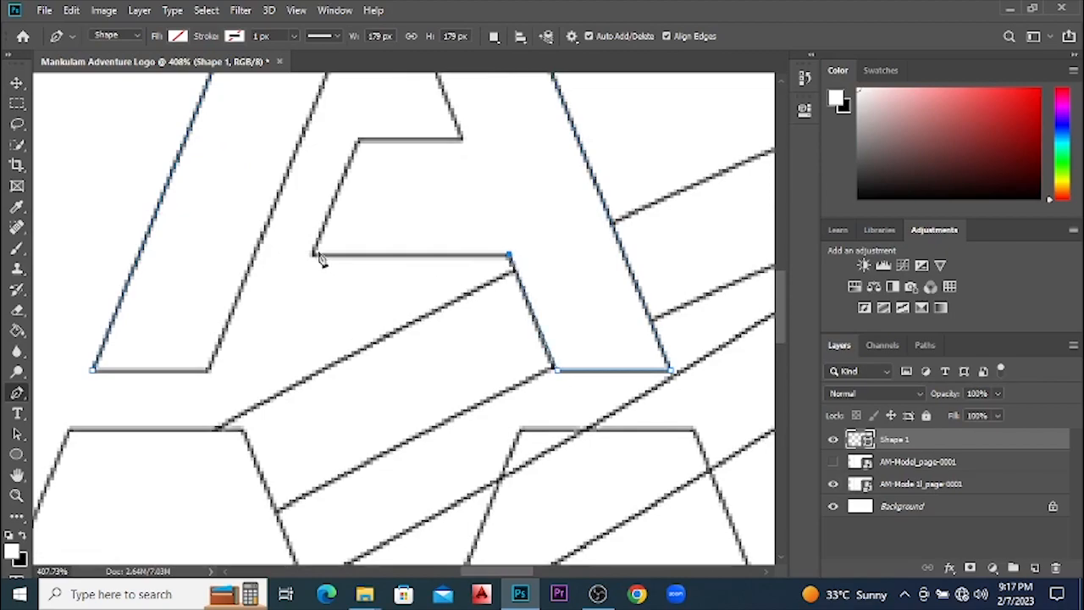
click(313, 254)
click(360, 139)
click(462, 139)
Trace the A's inner apex and the inner edge of its left leg, and close the path at the starting corner
scroll(460, 252, down, 5)
scroll(445, 146, up, 3)
scroll(405, 116, up, 2)
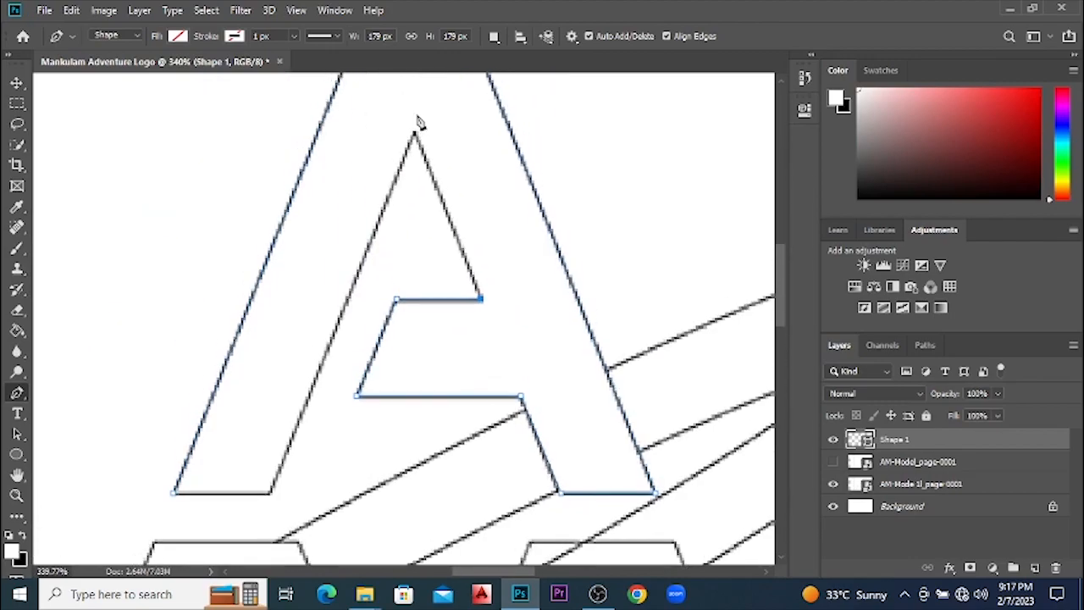
scroll(415, 134, up, 2)
click(415, 135)
scroll(423, 238, down, 3)
scroll(428, 248, down, 3)
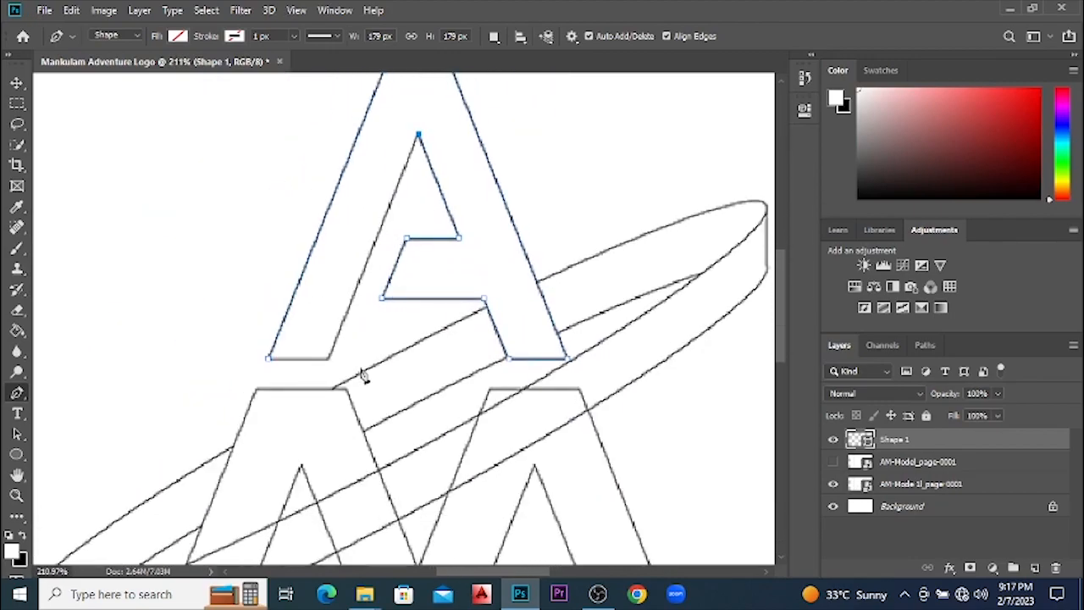
scroll(363, 375, up, 4)
click(221, 334)
Fill the closed A shape with pure blue and deselect its path
scroll(302, 443, down, 5)
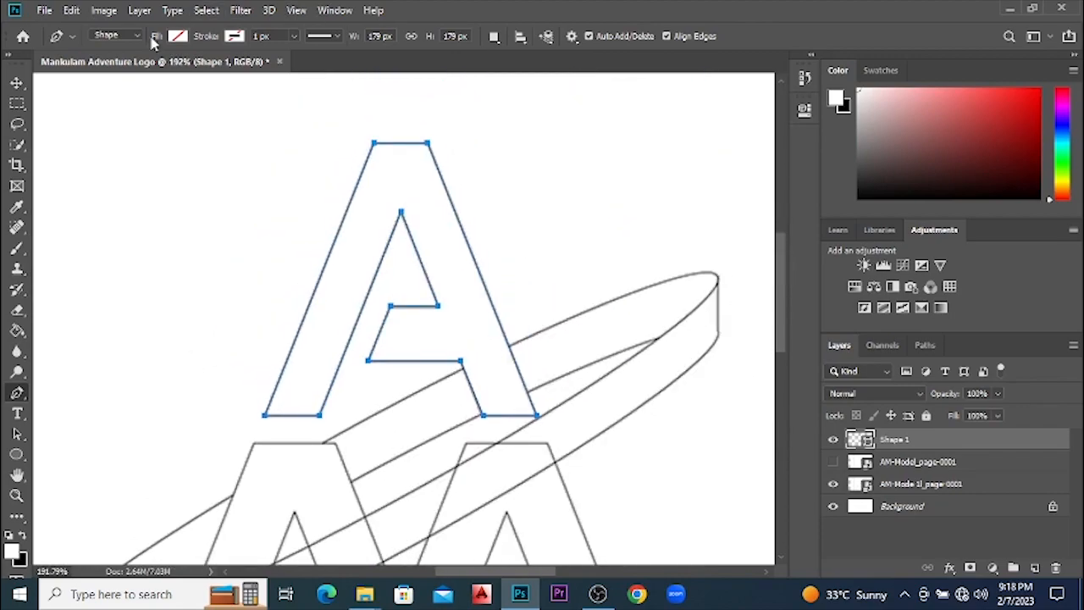
click(177, 37)
click(160, 137)
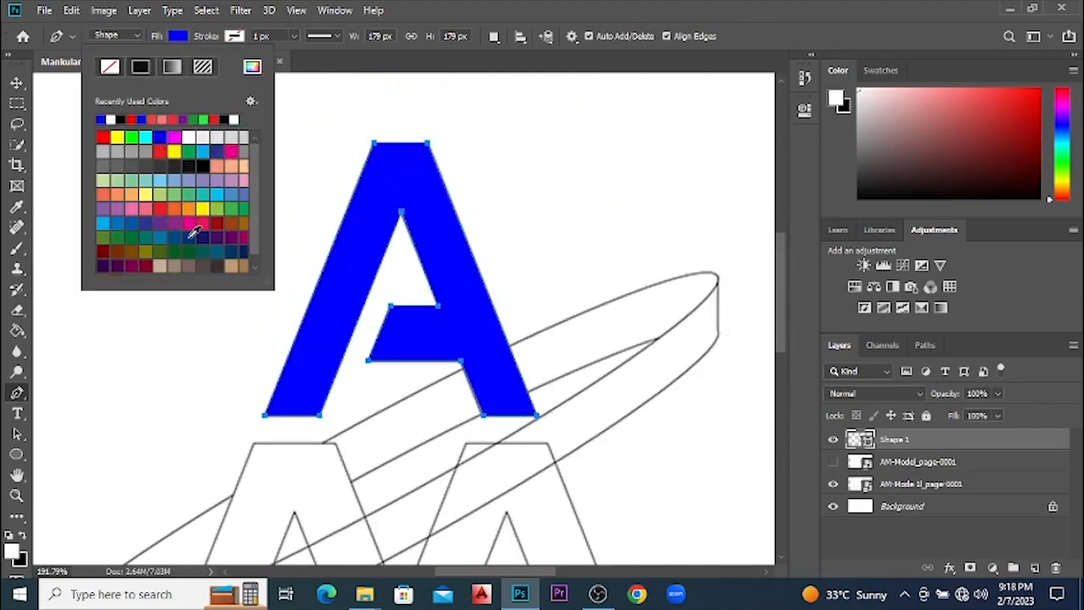
click(191, 39)
key(Return)
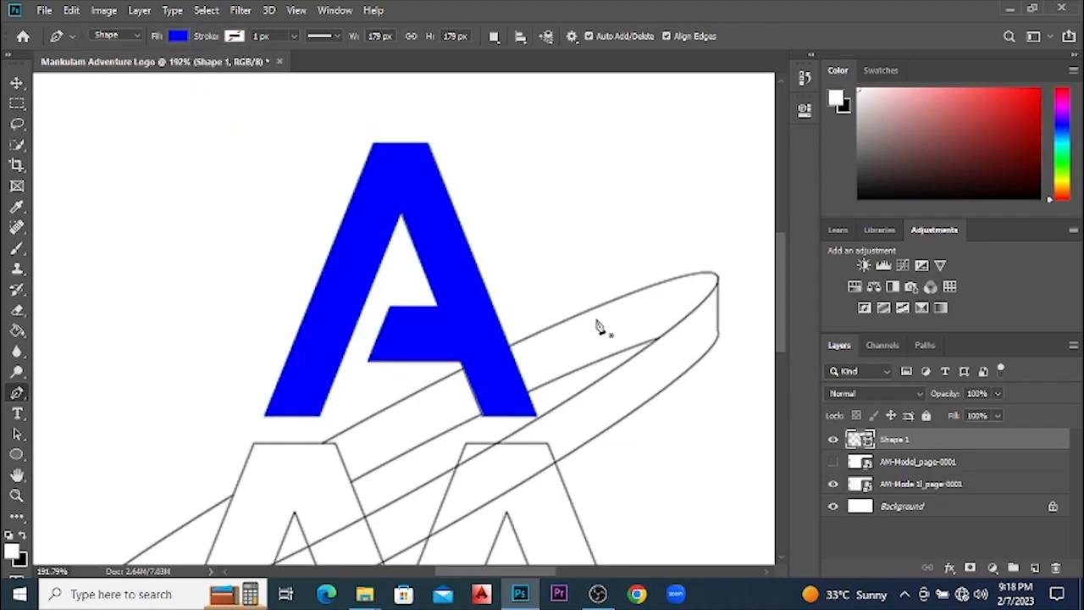
Rename the letter A's layer as Shape A, and undo the stray anchor point placed on the canvas
double_click(898, 441)
click(684, 450)
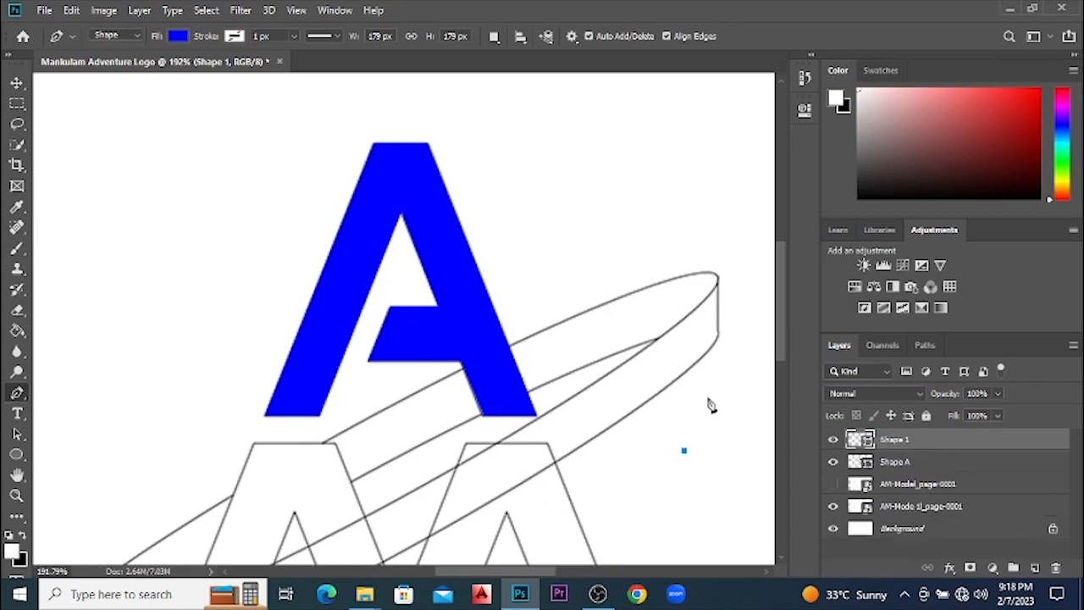
scroll(708, 407, down, 1)
key(ctrl+z)
Start a new pen shape at the M's lower-left corner and set its fill to none
scroll(661, 412, down, 4)
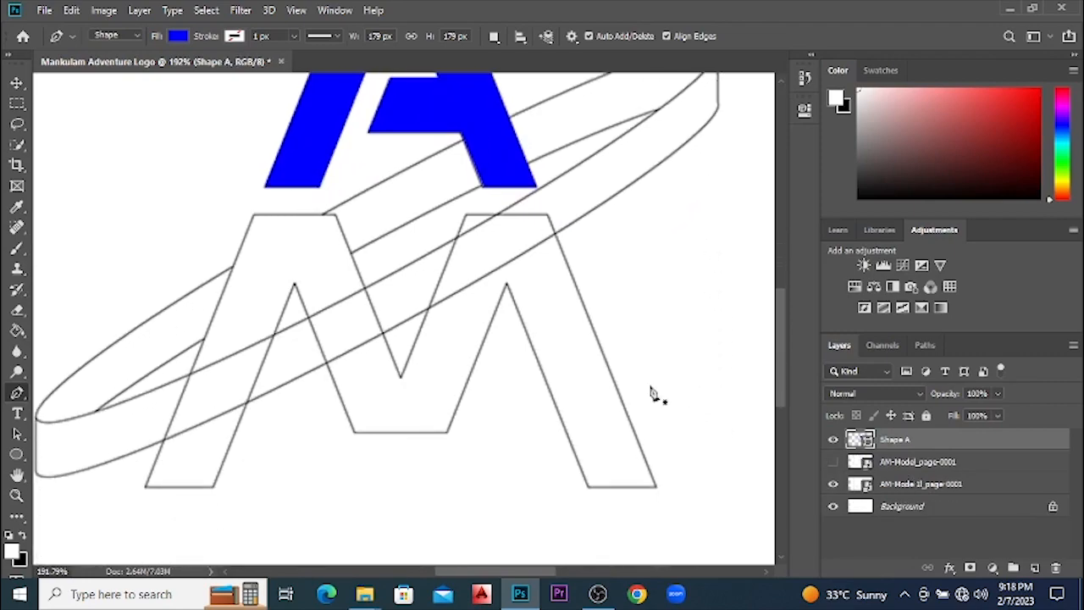
scroll(228, 503, up, 2)
scroll(443, 573, left, 1)
scroll(218, 491, up, 1)
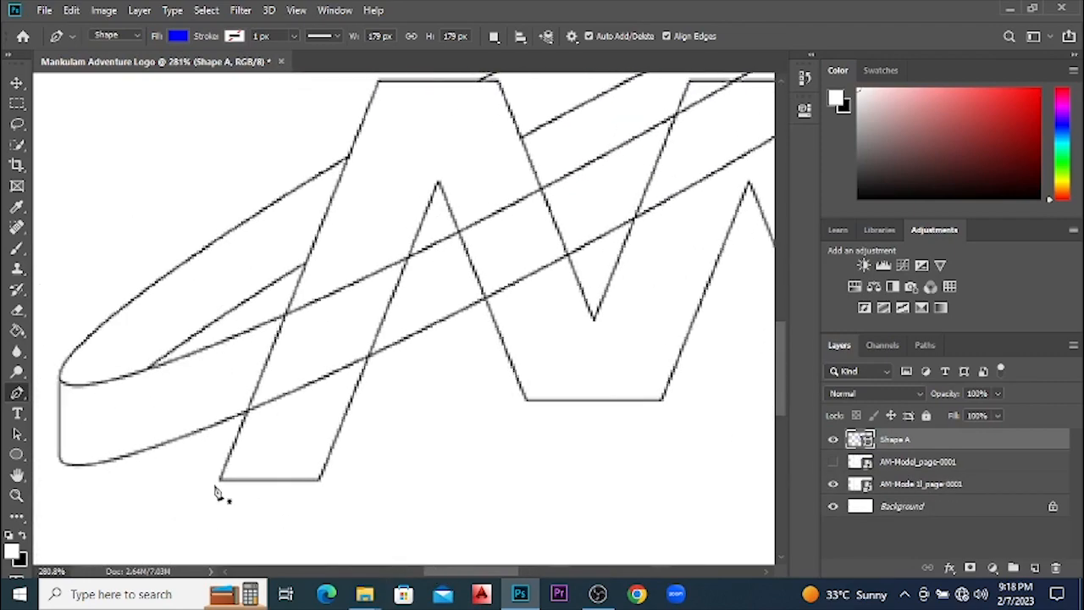
scroll(225, 493, up, 1)
click(221, 479)
scroll(290, 358, down, 2)
scroll(402, 116, up, 1)
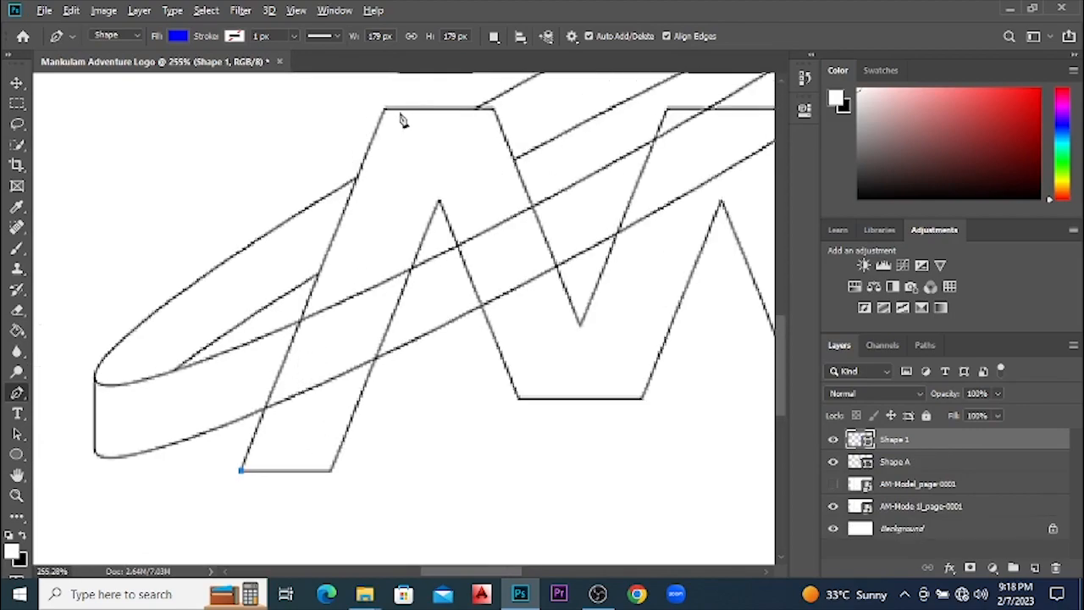
scroll(405, 118, up, 1)
click(178, 36)
click(110, 66)
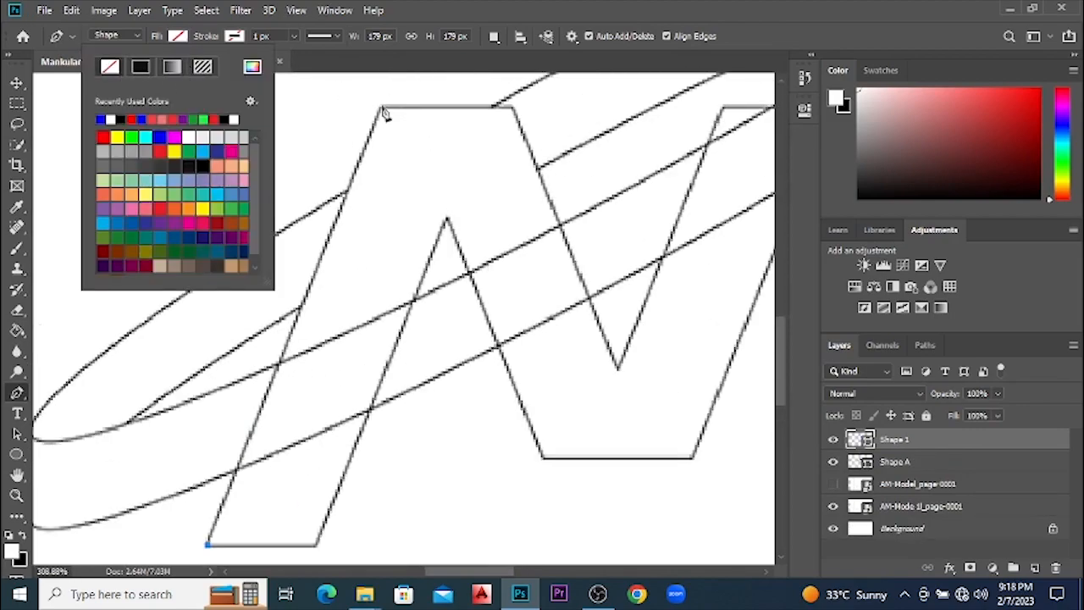
Trace the M's upper contour across the left peak, down to the central V and over to the right peak's outer corner
click(382, 108)
click(514, 107)
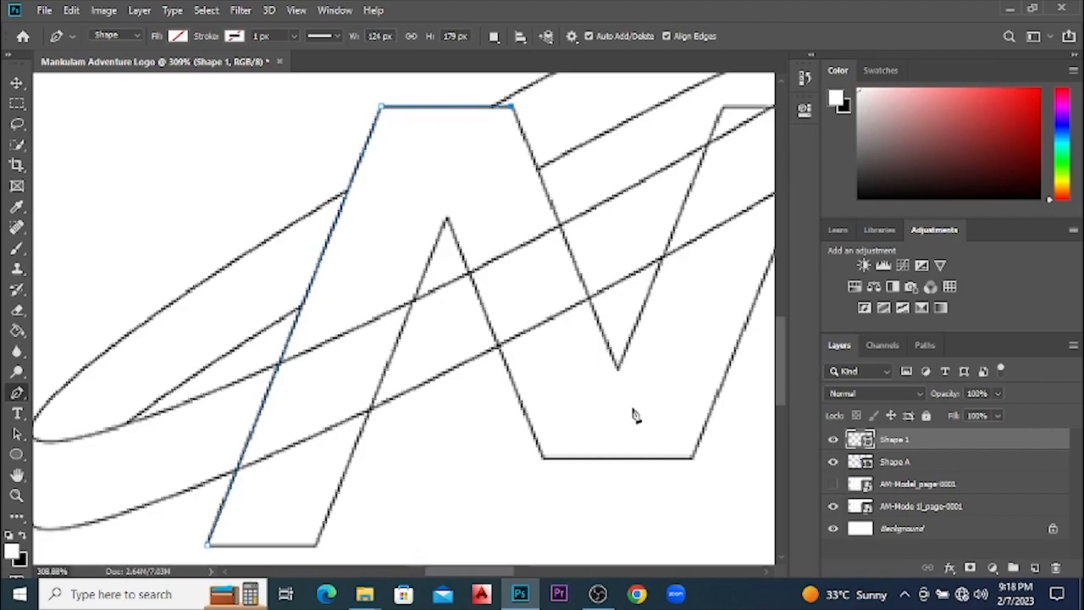
click(617, 368)
scroll(508, 286, down, 6)
scroll(687, 184, up, 10)
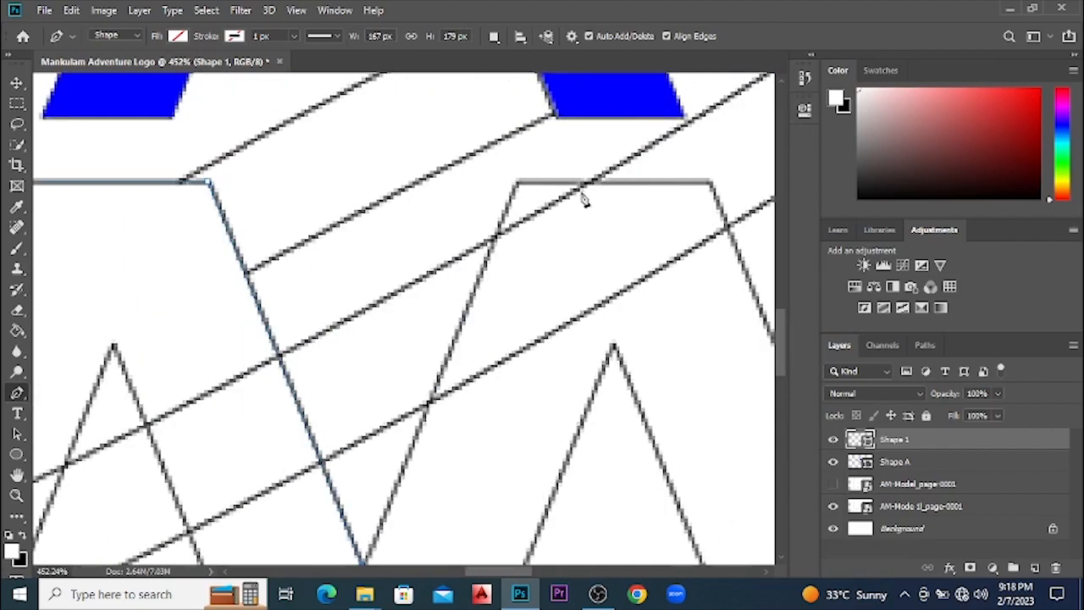
click(713, 183)
Trace the outer edge of the M's right leg down to its foot and along the foot's base to the inner corner
scroll(509, 303, down, 3)
scroll(509, 303, down, 2)
scroll(699, 432, up, 5)
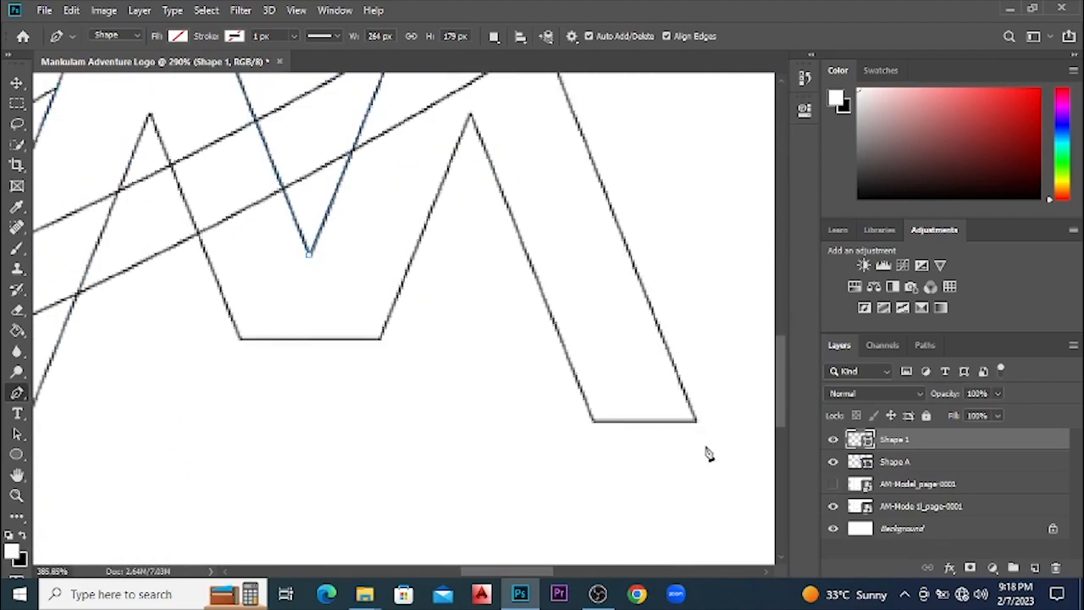
click(688, 407)
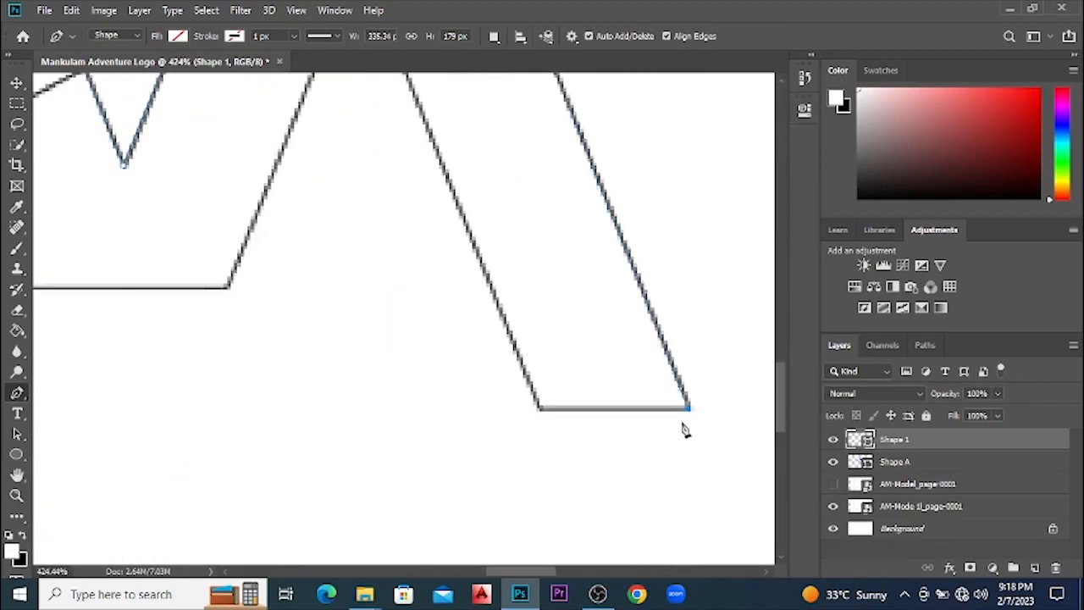
click(540, 408)
Trace the M's right inner peak, down to the central base and across to its left corner
scroll(528, 421, down, 2)
scroll(419, 181, down, 1)
scroll(428, 191, up, 4)
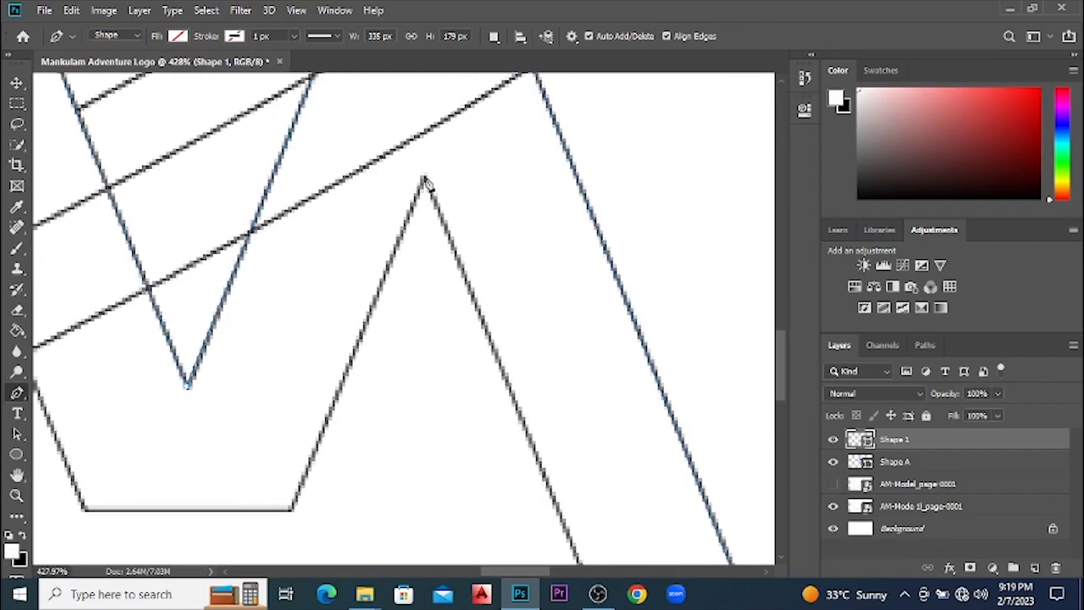
click(425, 181)
scroll(370, 381, down, 2)
scroll(339, 387, up, 4)
scroll(206, 402, left, 2)
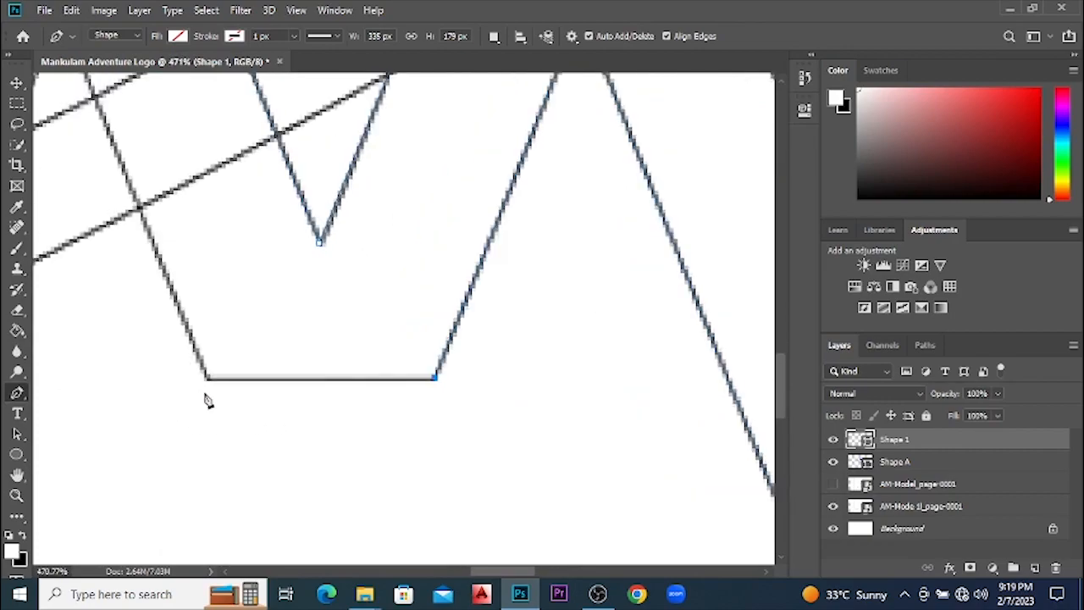
click(210, 382)
Trace the M's left inner peak and left foot, closing the path at the starting lower-left corner
scroll(229, 420, down, 2)
scroll(125, 174, up, 2)
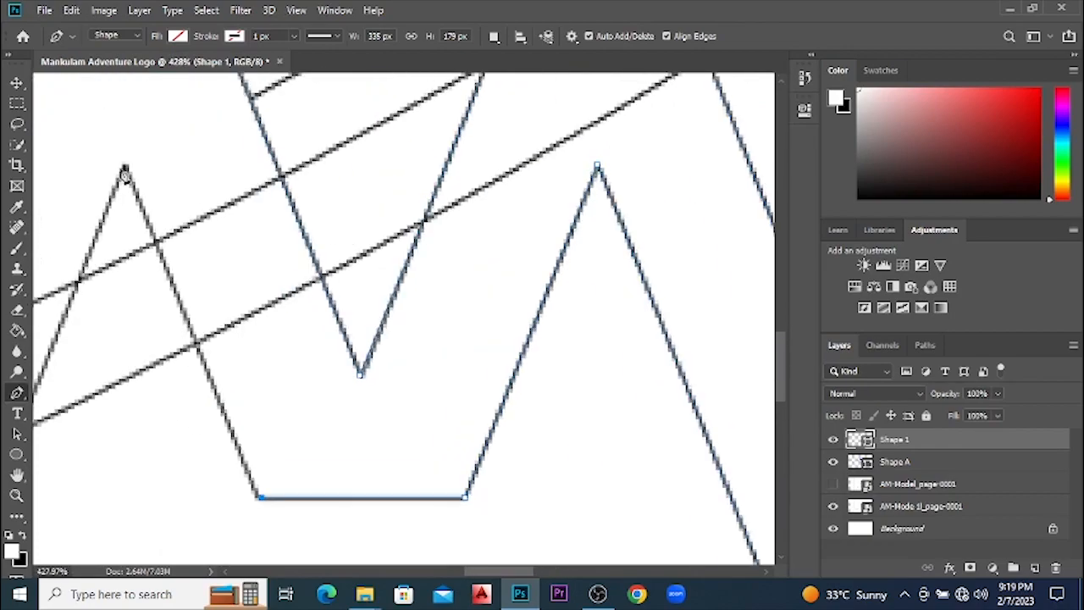
click(126, 172)
scroll(339, 351, down, 3)
scroll(150, 426, up, 3)
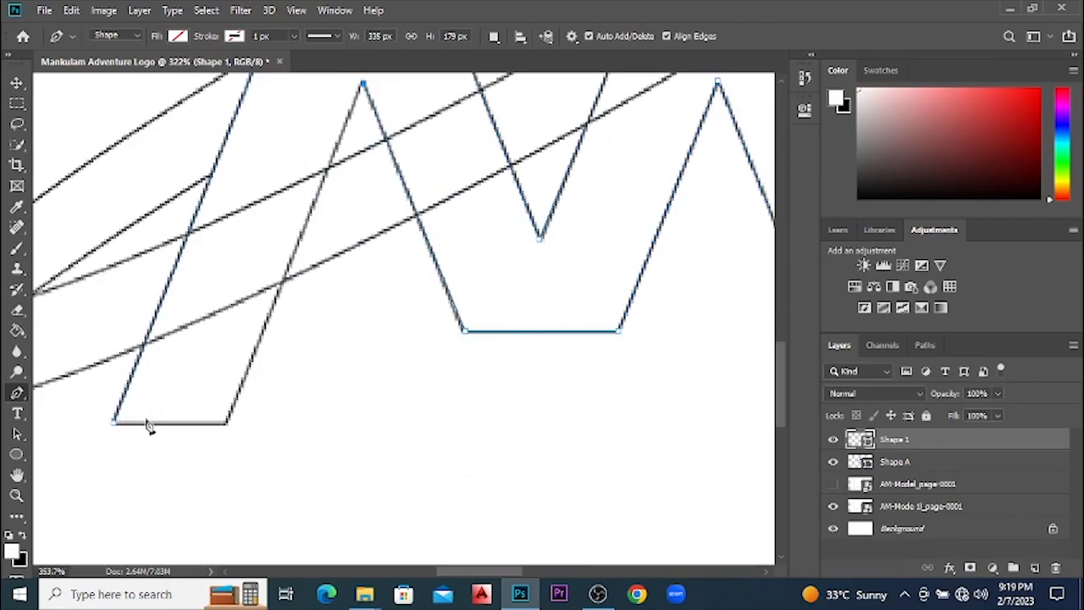
click(95, 421)
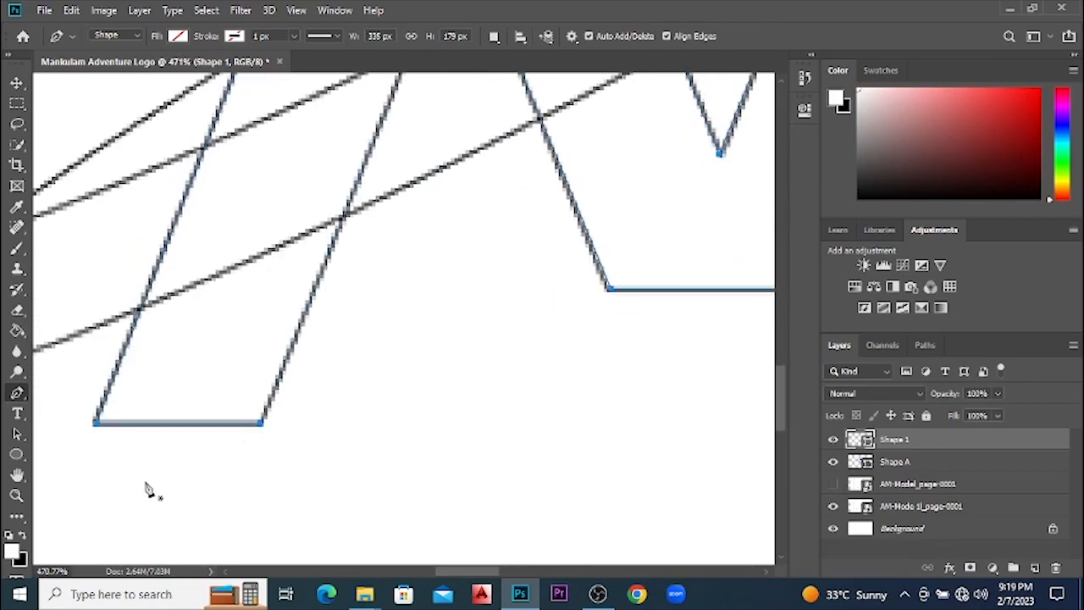
Fill the closed M shape with pure blue and deselect its path
scroll(313, 508, down, 4)
click(177, 36)
click(159, 149)
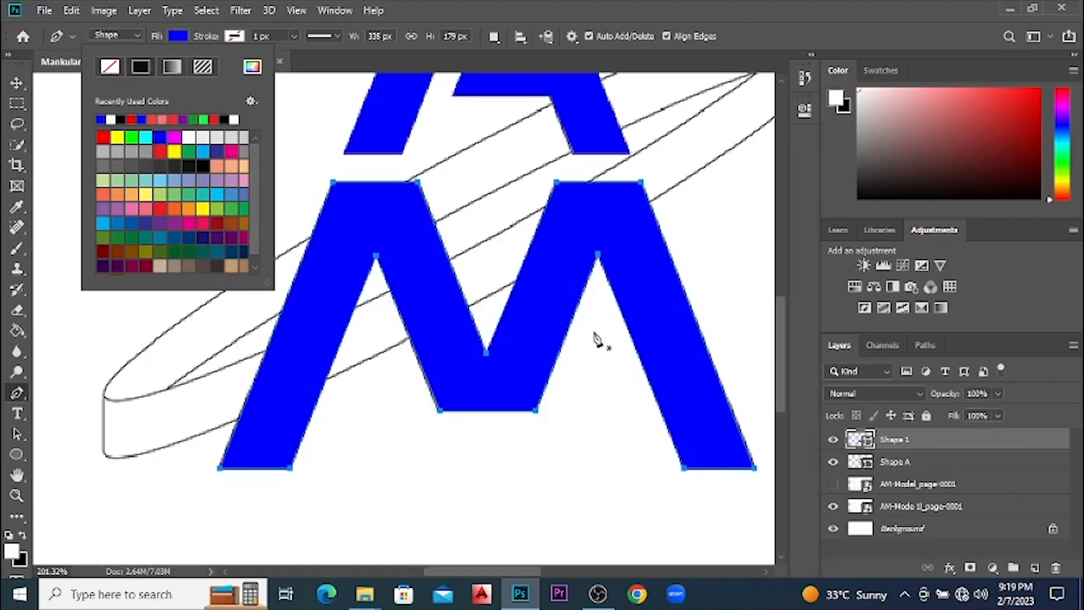
click(520, 382)
Rename the letter M's layer as Shape M
scroll(489, 385, down, 2)
double_click(914, 439)
text(Shape M)
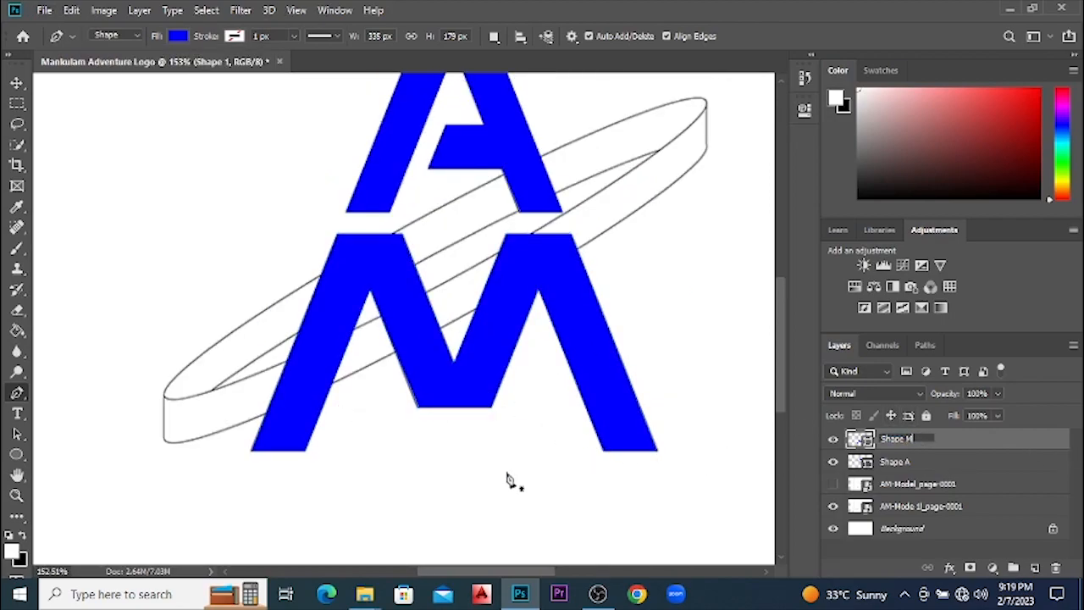
text(y)
key(Return)
Select the Shape M and Shape A layers together, convert them to one smart object, and deselect the layers
key(v)
scroll(477, 399, down, 2)
scroll(412, 338, down, 2)
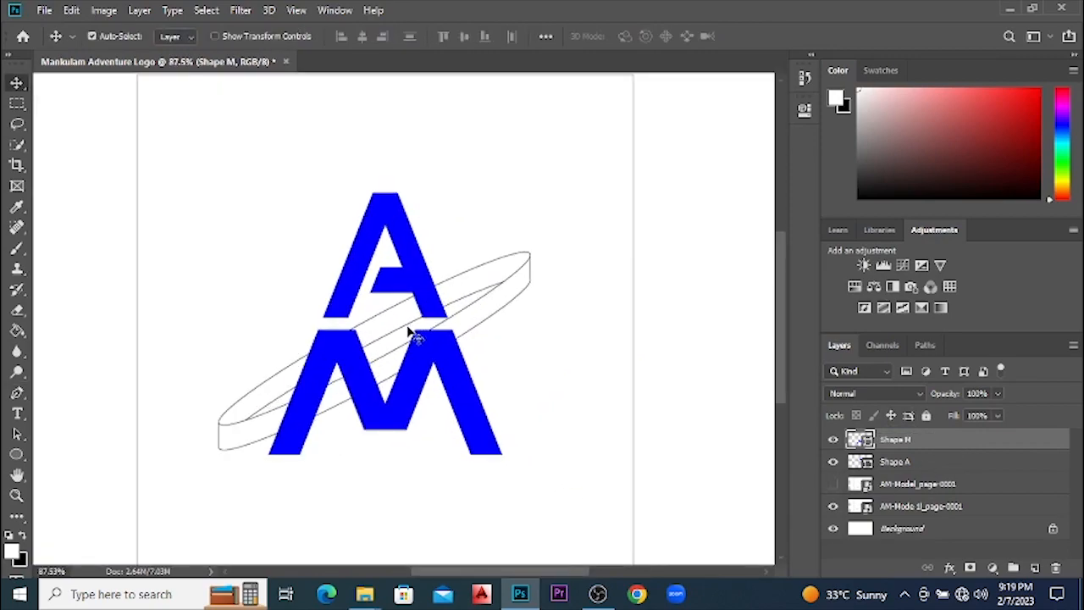
scroll(364, 371, up, 3)
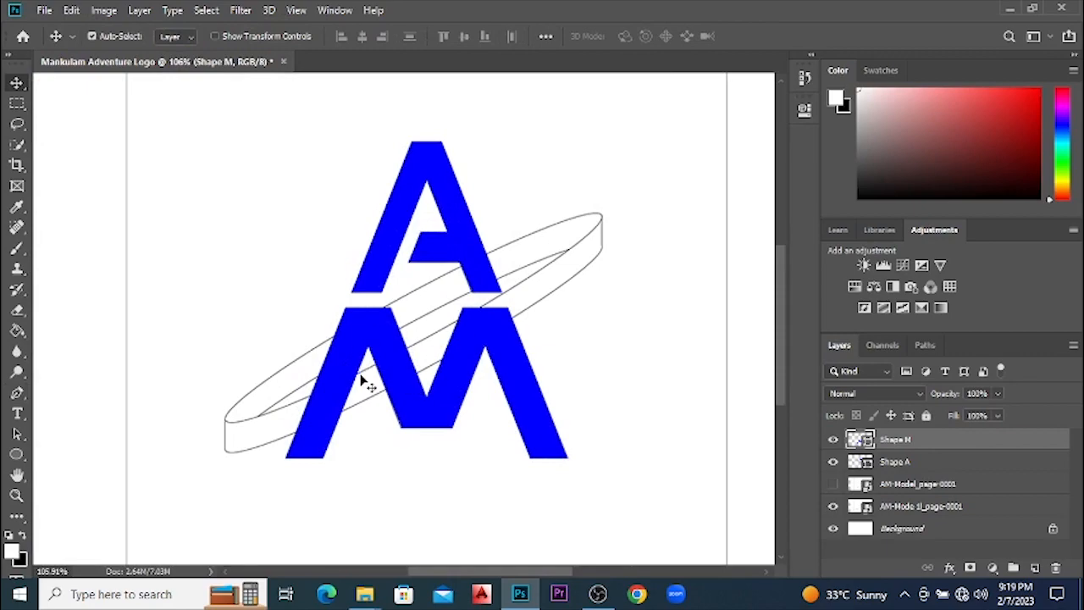
shift+click(919, 462)
right_click(923, 462)
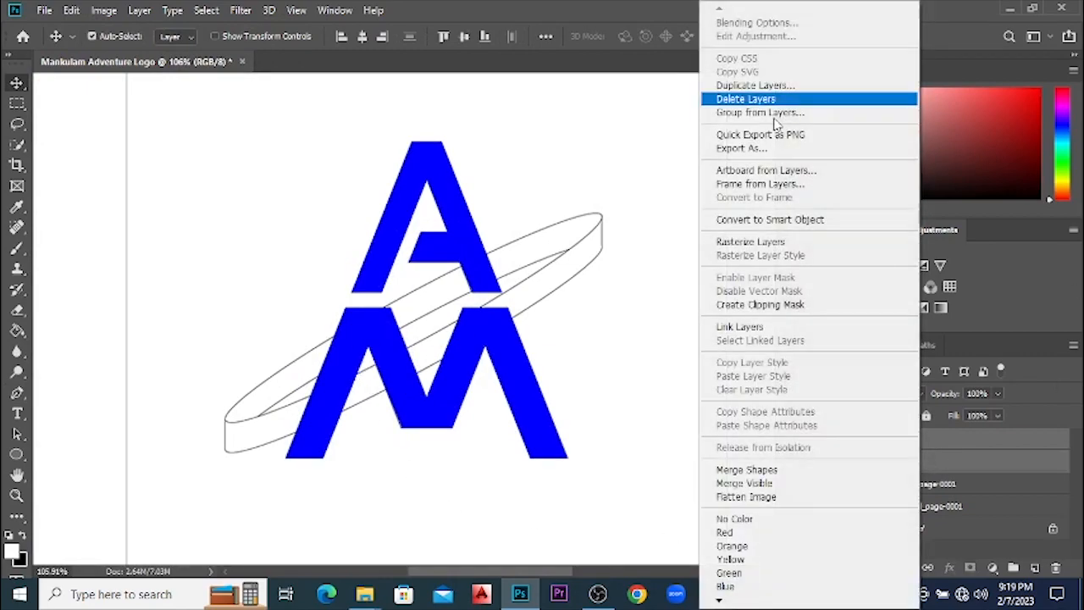
click(766, 222)
click(893, 550)
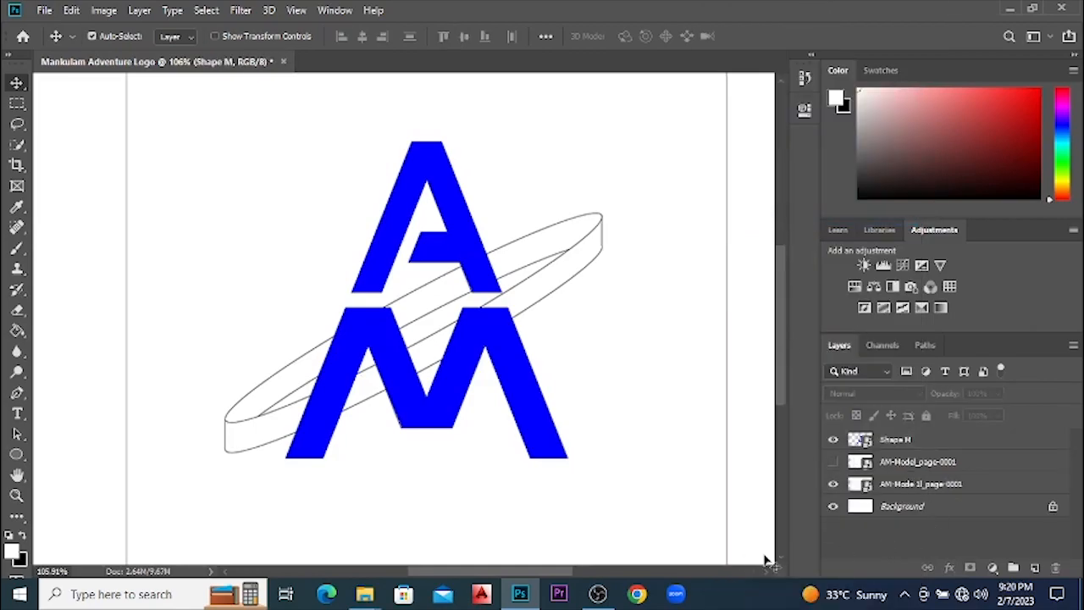
Hide the Shape M layer and show the AM-Model_page-0001 line drawing with the swoosh
scroll(635, 483, up, 1)
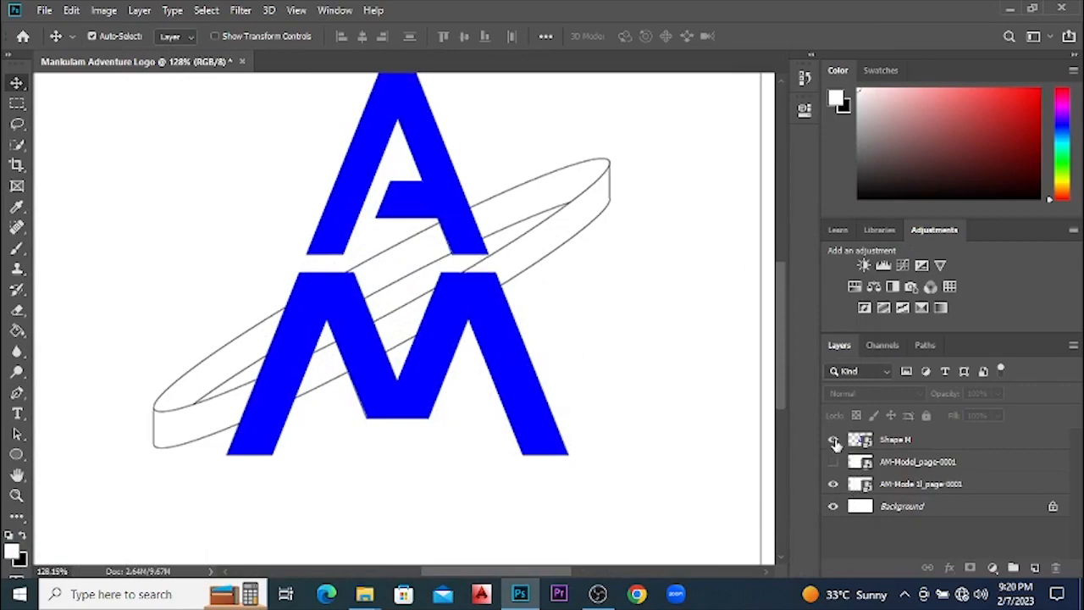
click(833, 440)
click(834, 462)
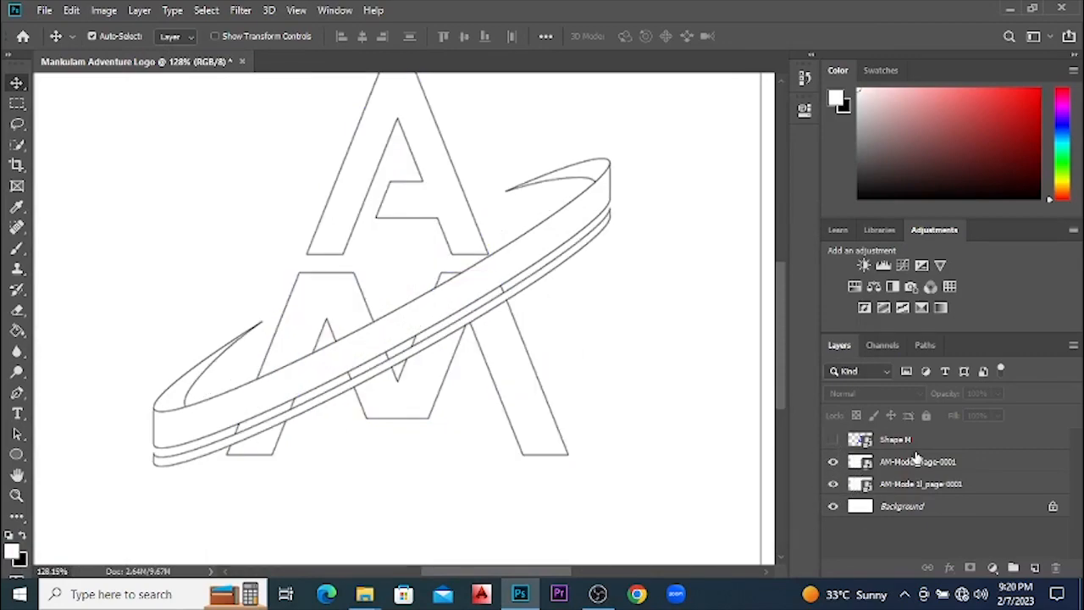
Start a new pen shape at the main swoosh band's left end and curve along its upper edge to the M's left leg
scroll(135, 445, up, 1)
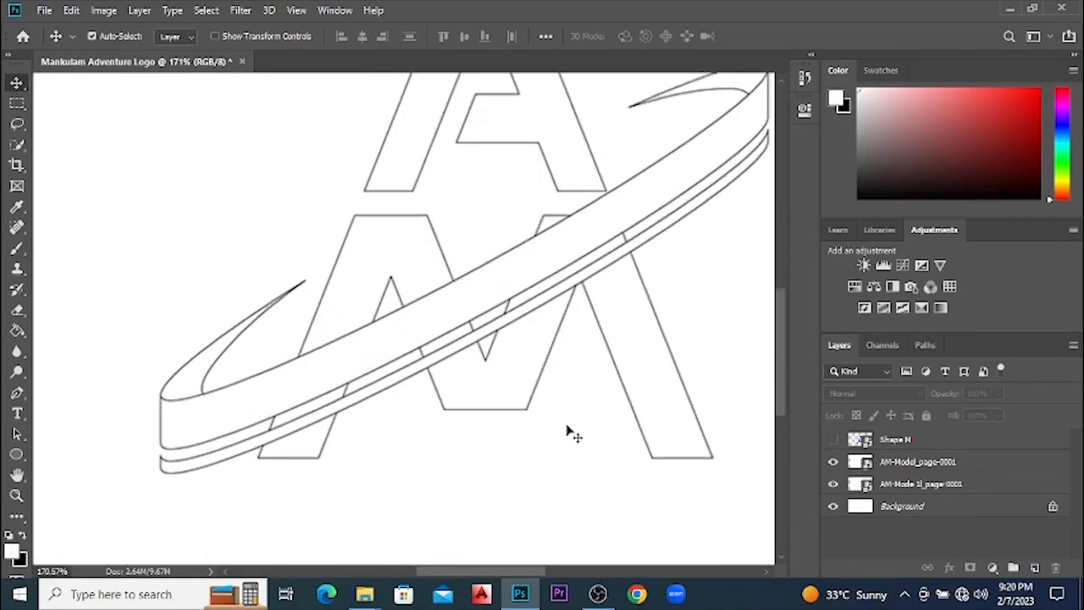
scroll(153, 416, up, 1)
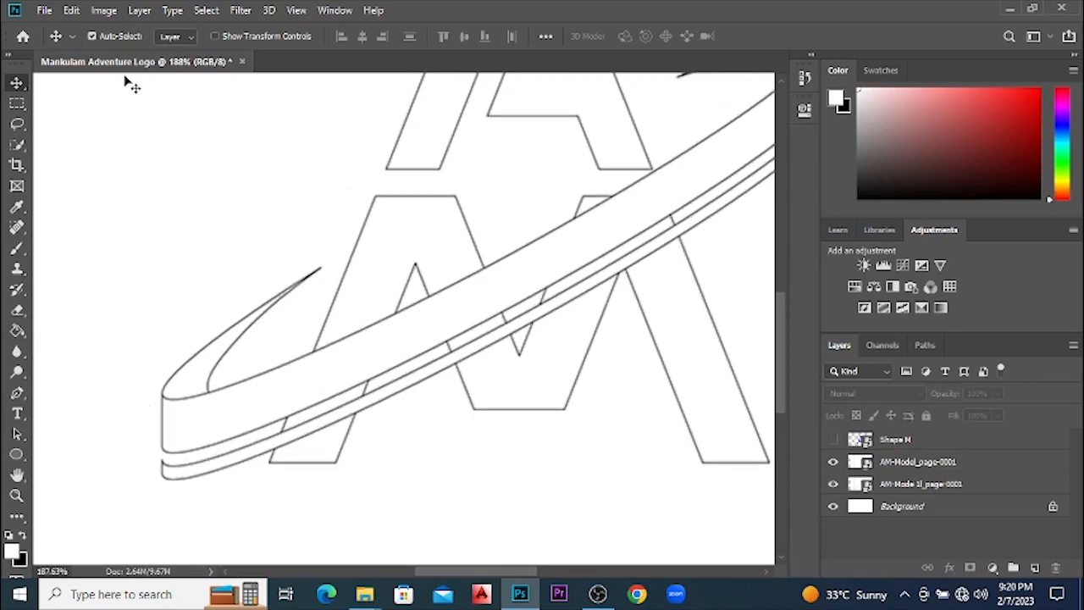
click(17, 392)
scroll(154, 425, up, 7)
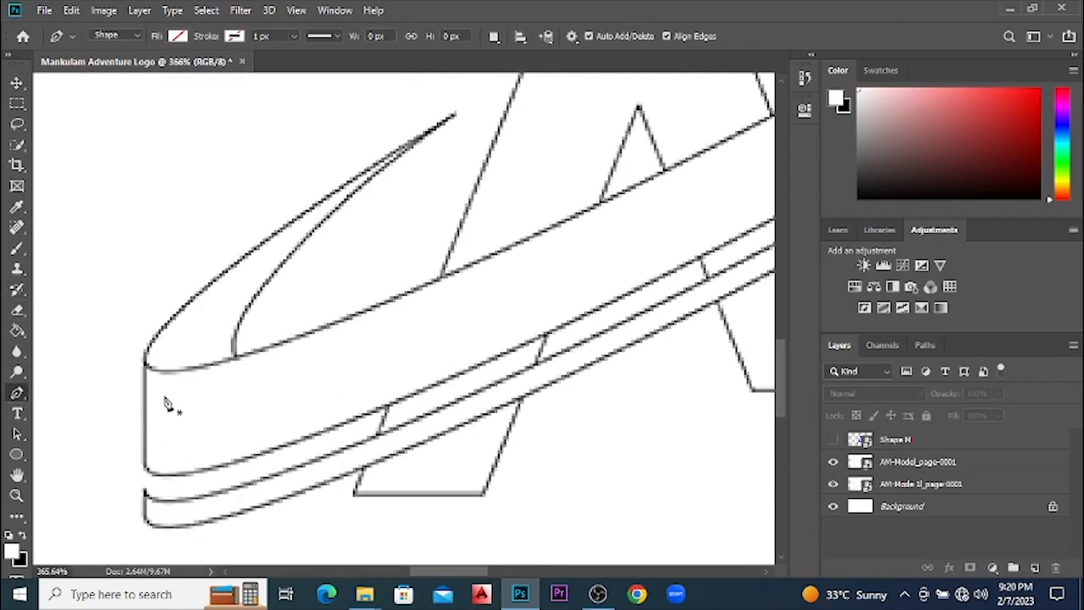
click(145, 361)
drag(161, 369, 178, 373)
drag(244, 355, 312, 333)
drag(405, 295, 433, 280)
Continue tracing the band's upper edge with curved points across the M to its right peak
scroll(280, 368, down, 3)
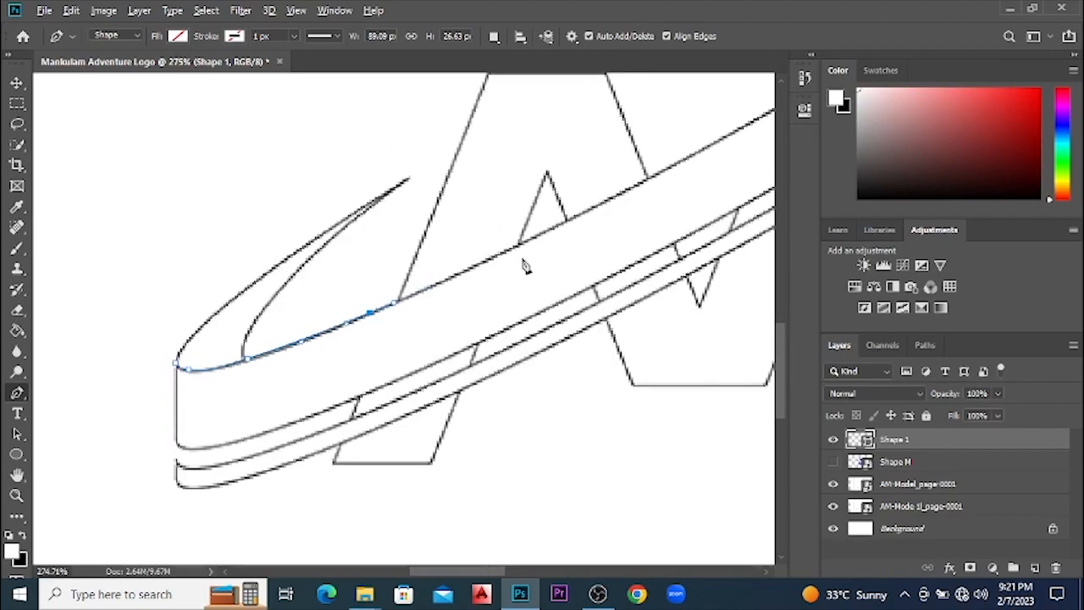
scroll(521, 273, up, 4)
click(506, 239)
scroll(351, 361, down, 3)
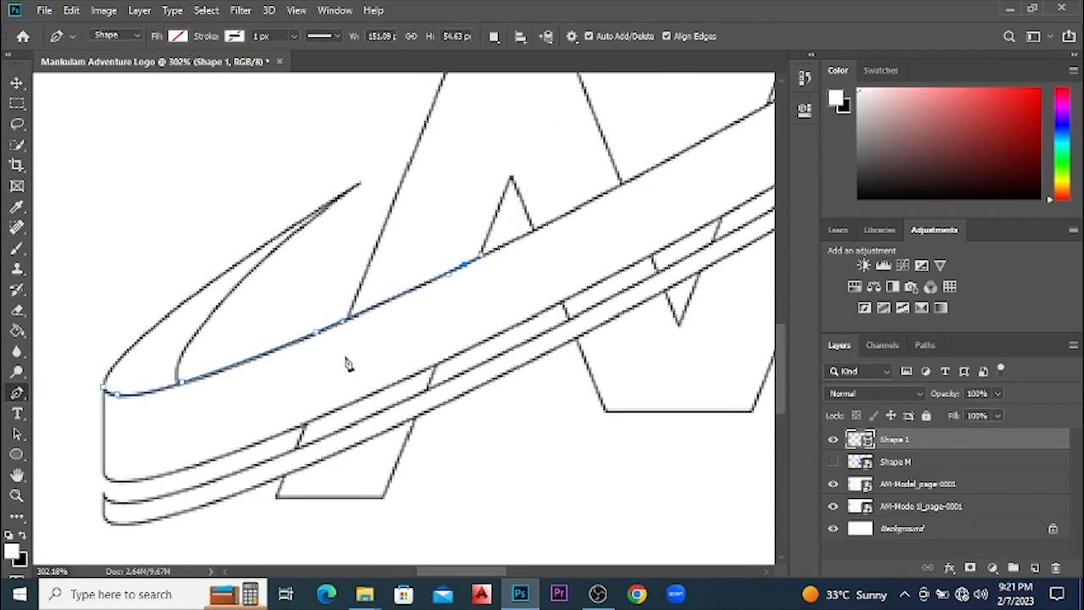
scroll(595, 220, up, 2)
drag(551, 218, 602, 177)
scroll(452, 308, down, 2)
scroll(566, 210, up, 1)
key(ctrl+z)
scroll(558, 210, up, 3)
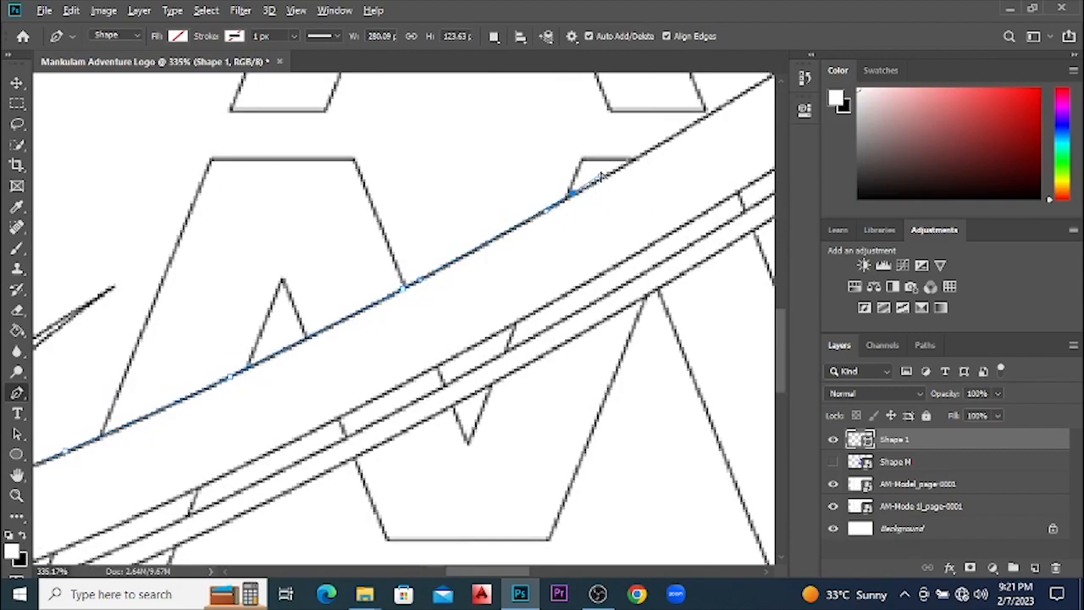
scroll(595, 244, down, 4)
scroll(569, 240, up, 3)
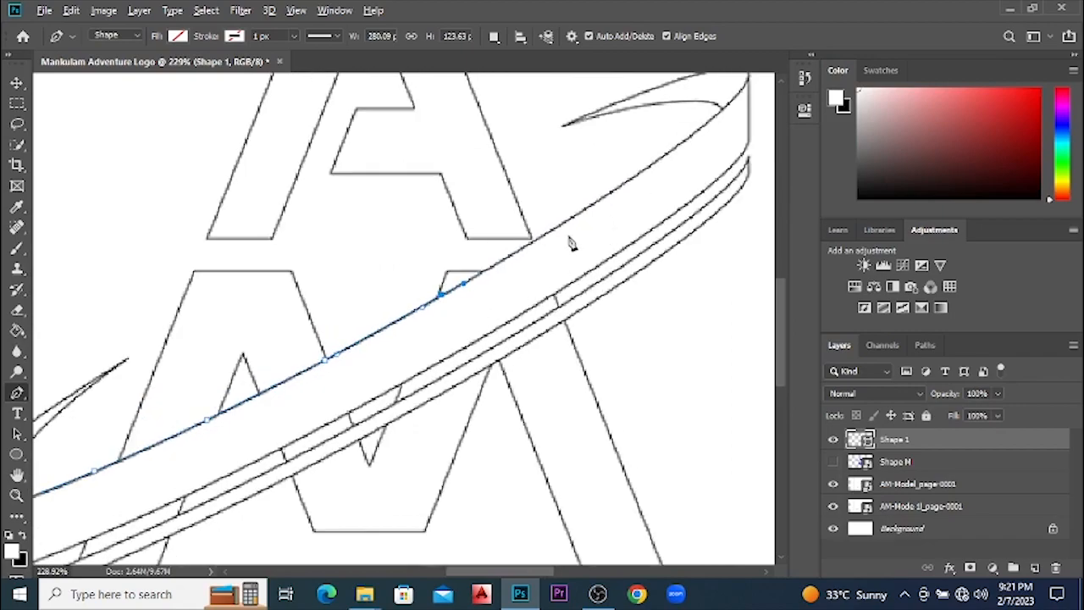
Trace the band's upper edge past the foot of the A's right leg towards the swoosh's right tip
mouse_move(557, 225)
mouse_down()
mouse_move(575, 216)
mouse_move(565, 231)
mouse_move(576, 218)
mouse_up()
drag(657, 161, 666, 161)
scroll(703, 175, down, 3)
scroll(649, 170, up, 4)
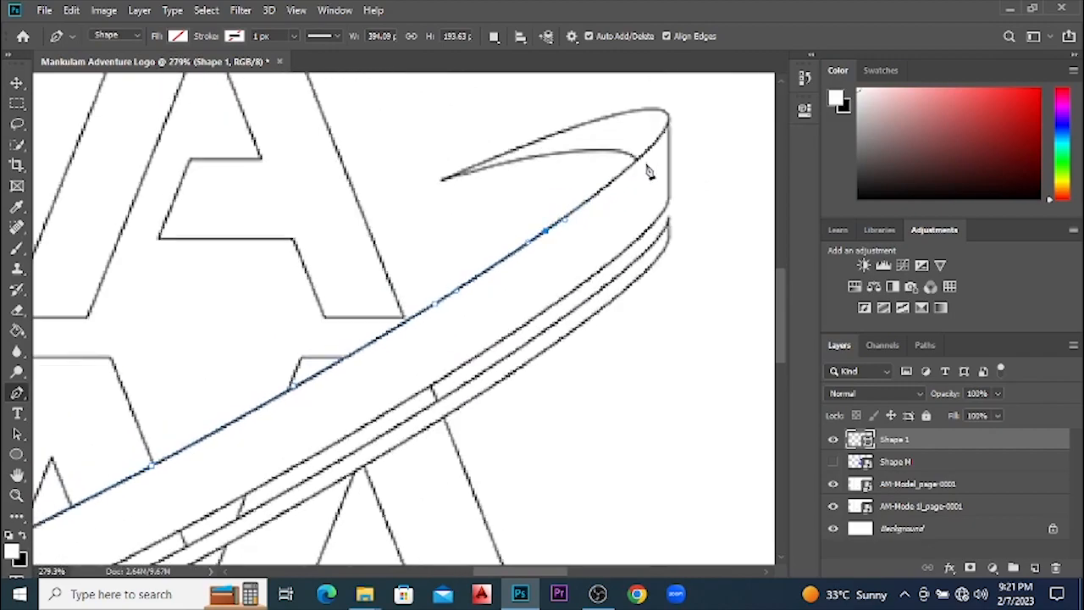
click(604, 185)
drag(619, 173, 620, 172)
Finish the band's upper edge at its right end corner, redoing the last curved point to match the line
click(657, 137)
key(ctrl+z)
drag(656, 137, 667, 124)
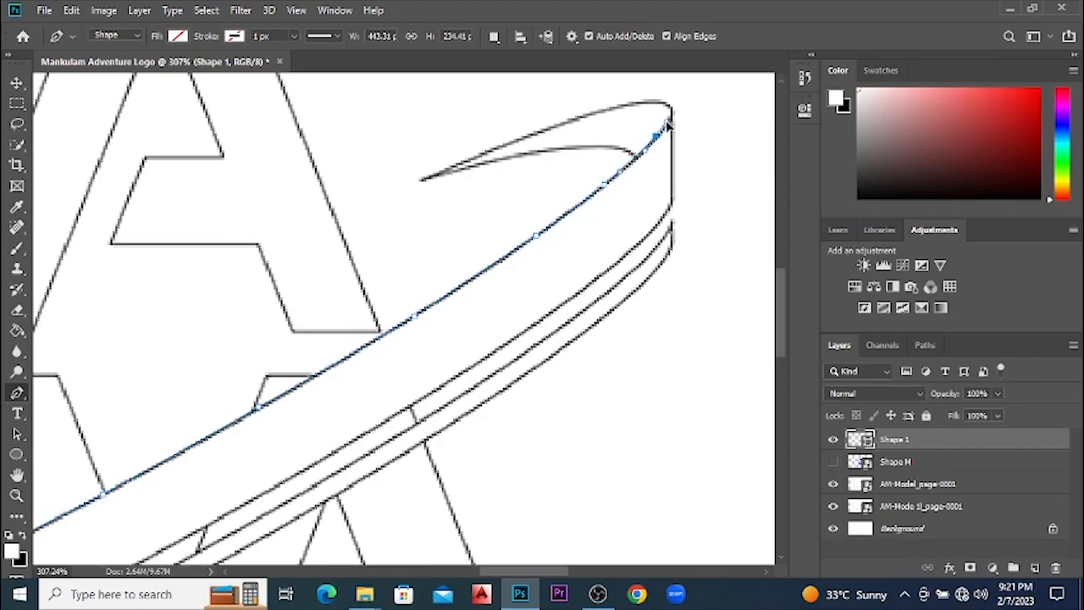
key(ctrl+z)
drag(658, 133, 669, 125)
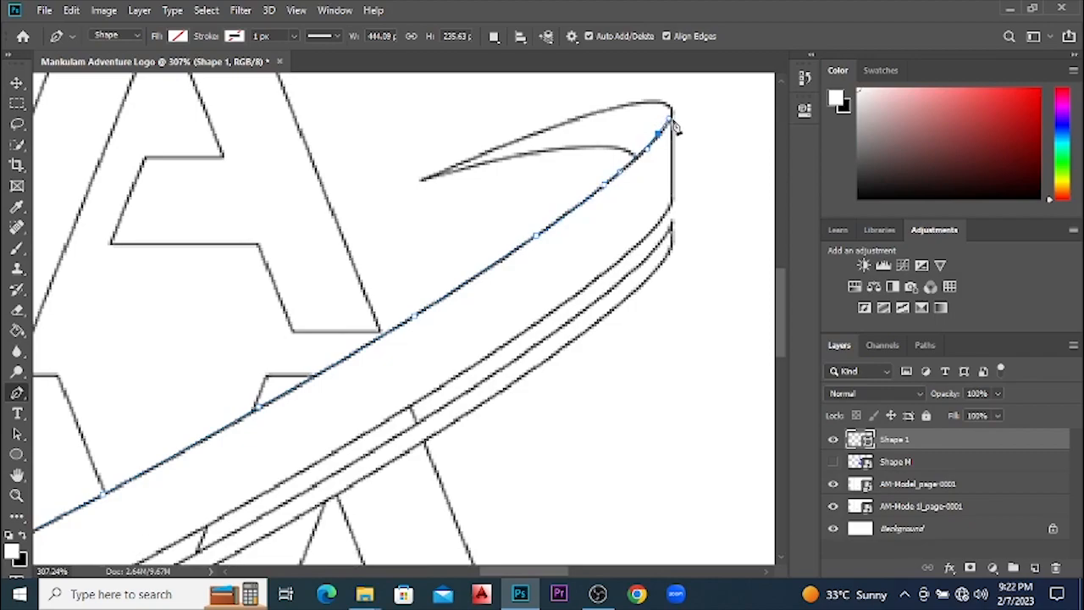
scroll(669, 123, up, 1)
click(674, 105)
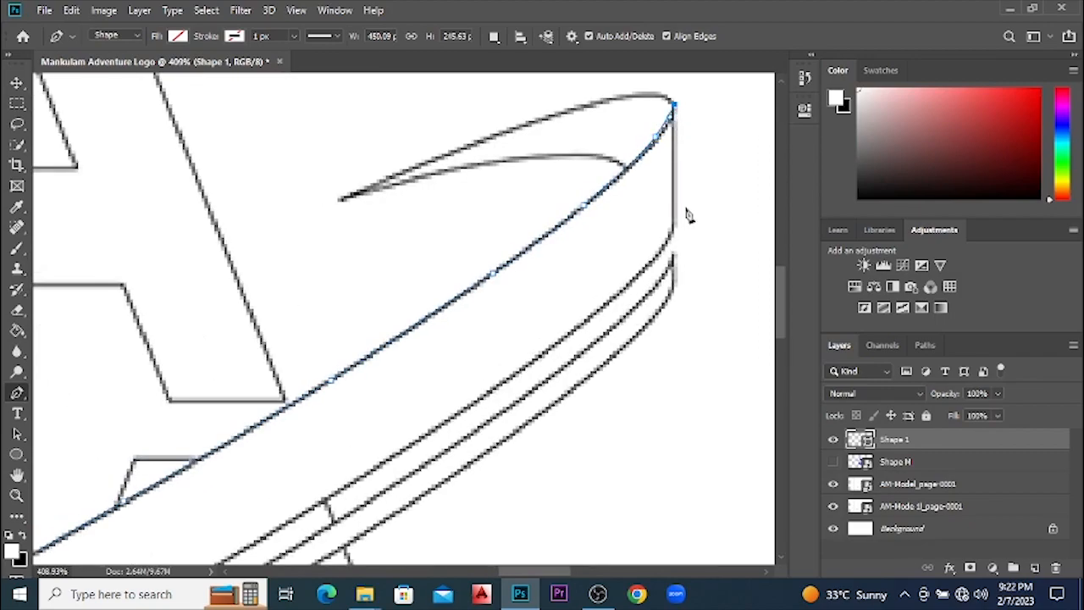
Trace the band's vertical right end and round the corner onto the first stretch of its lower edge
click(674, 229)
click(651, 260)
click(584, 320)
scroll(605, 371, down, 3)
scroll(551, 371, up, 2)
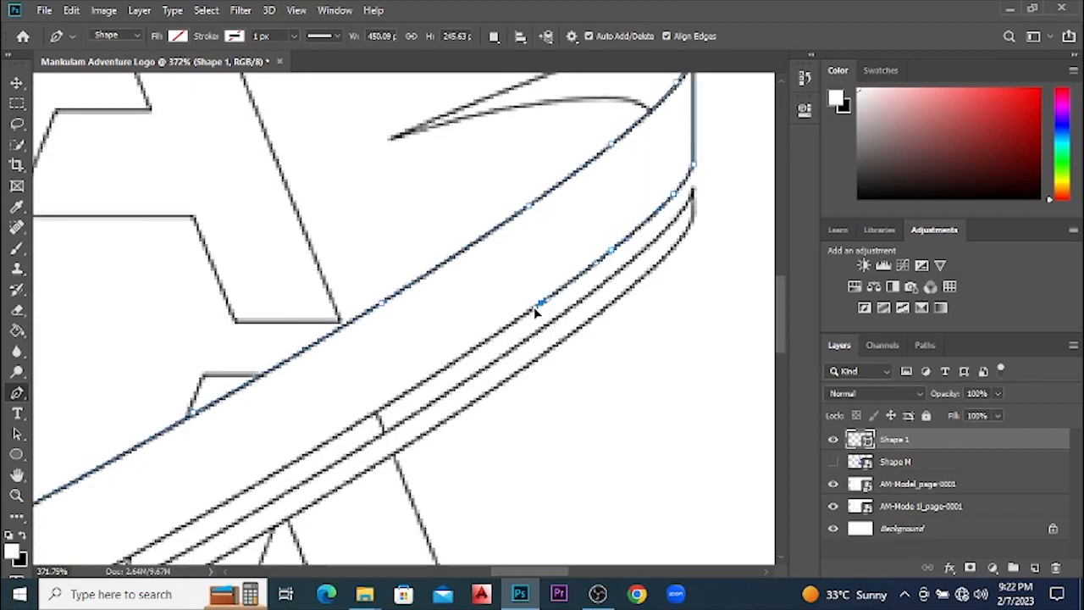
drag(522, 318, 508, 328)
Extend the path along the band's lower edge with two curved points, crossing the M's right leg
scroll(618, 356, down, 3)
scroll(617, 356, left, 4)
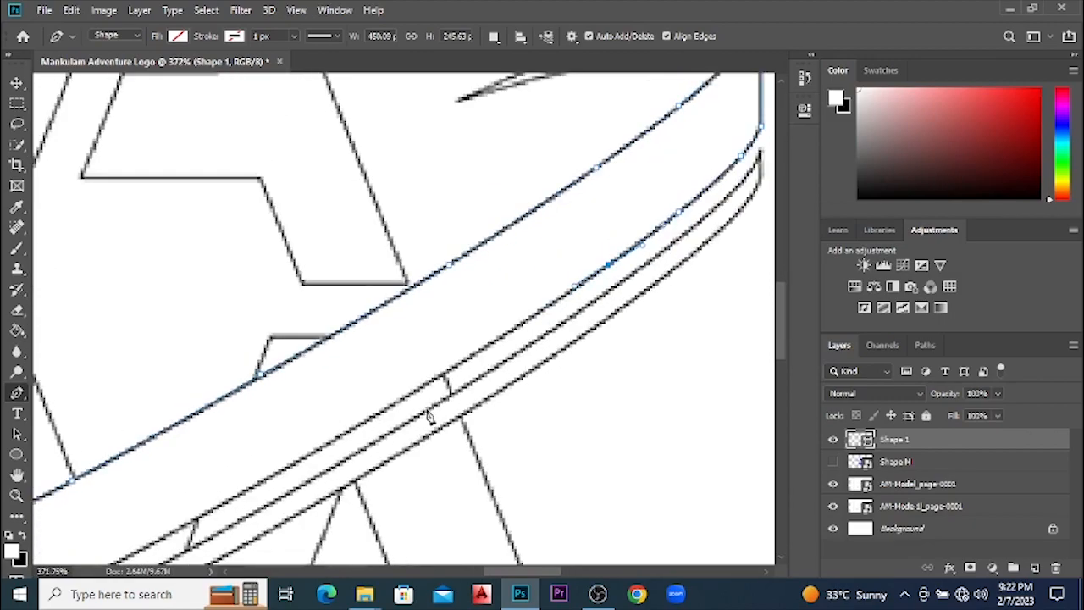
drag(438, 378, 421, 390)
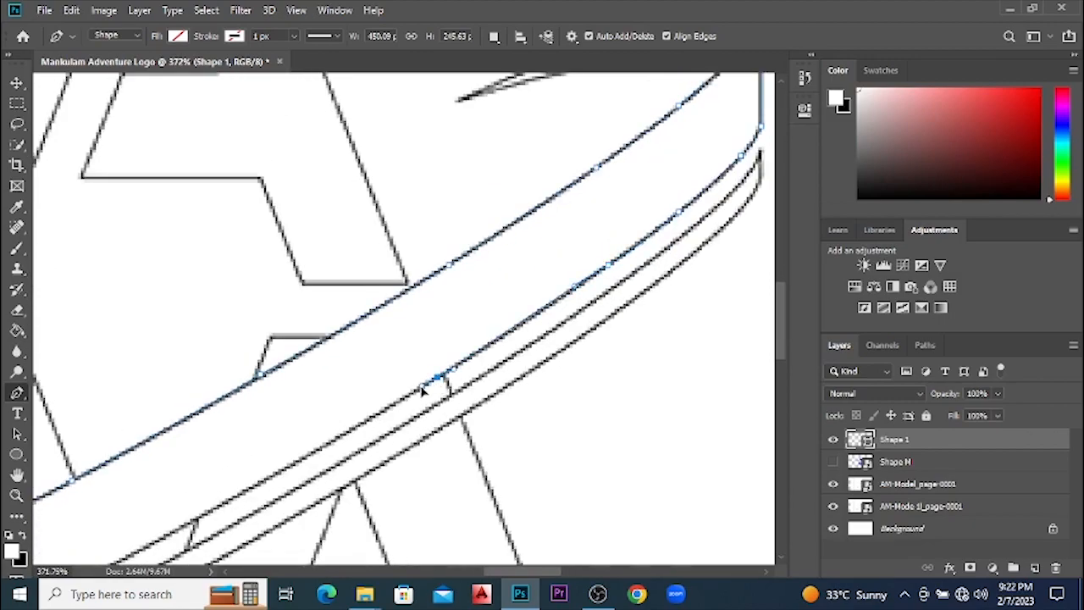
scroll(581, 416, down, 3)
scroll(333, 358, up, 3)
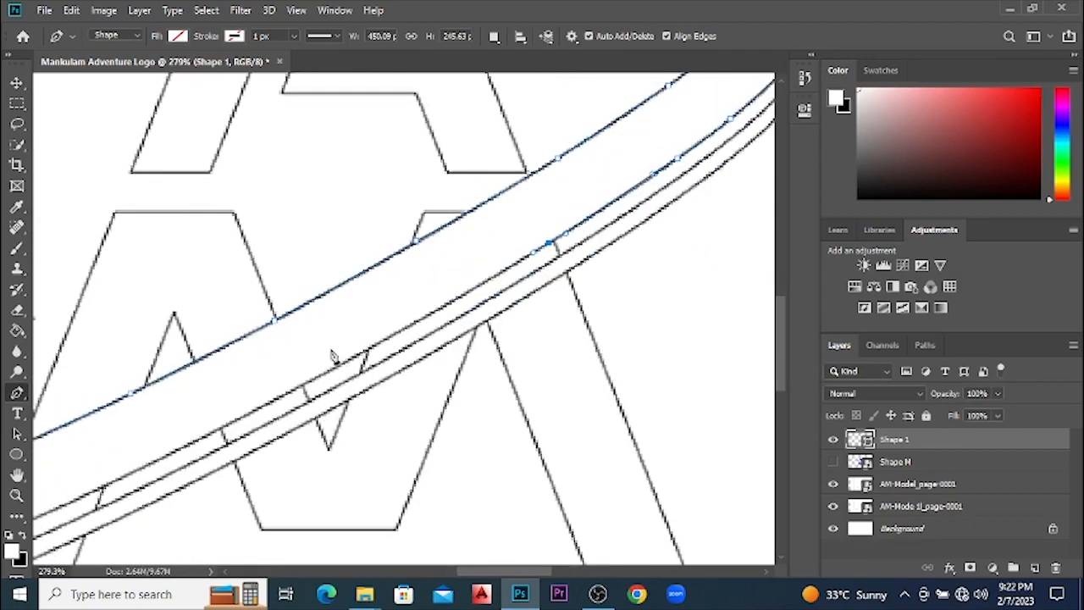
drag(419, 308, 388, 324)
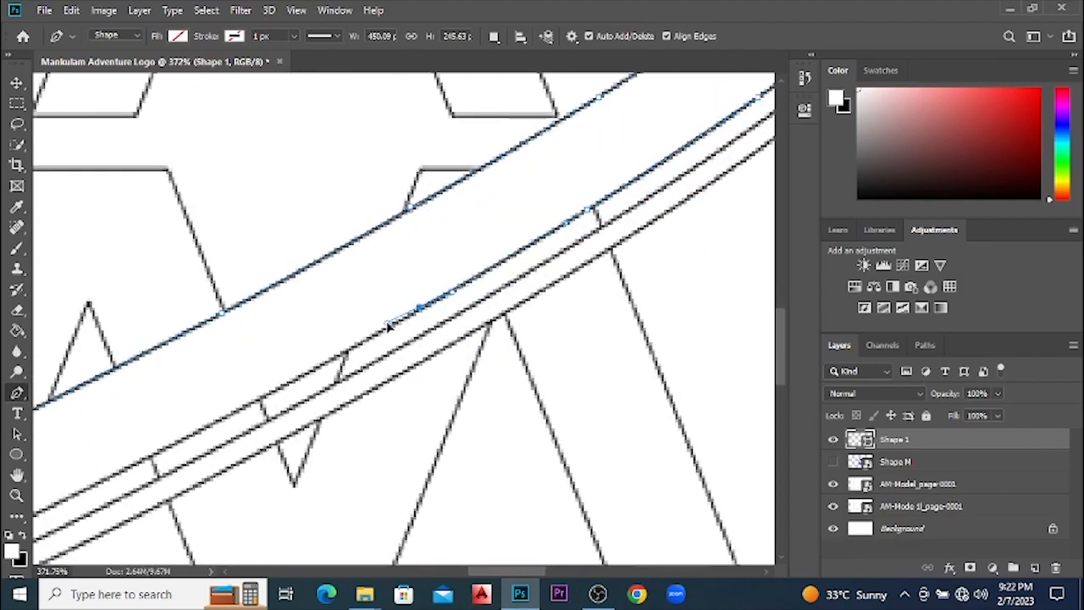
Extend the band's path along its lower edge with curved points, crossing the notch in the middle of the M
scroll(378, 336, down, 3)
scroll(339, 355, up, 3)
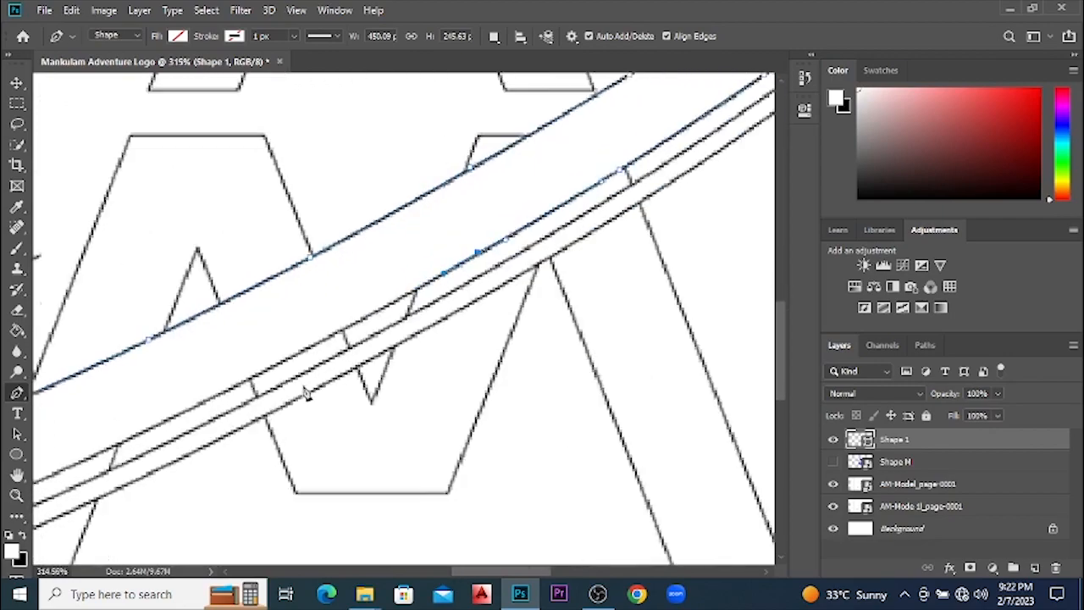
click(349, 324)
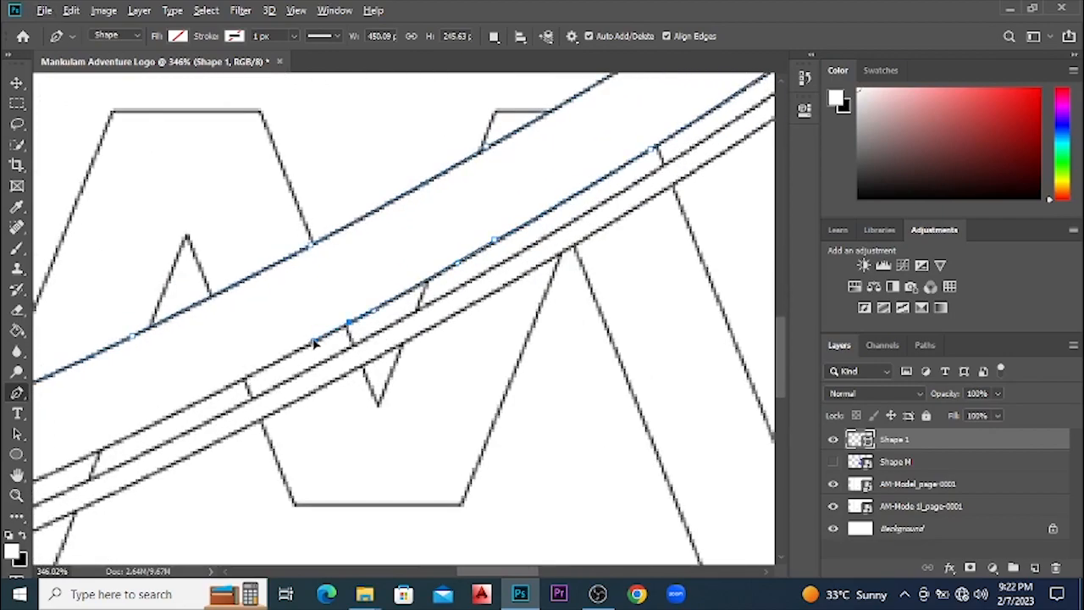
scroll(465, 370, down, 3)
scroll(465, 370, up, 3)
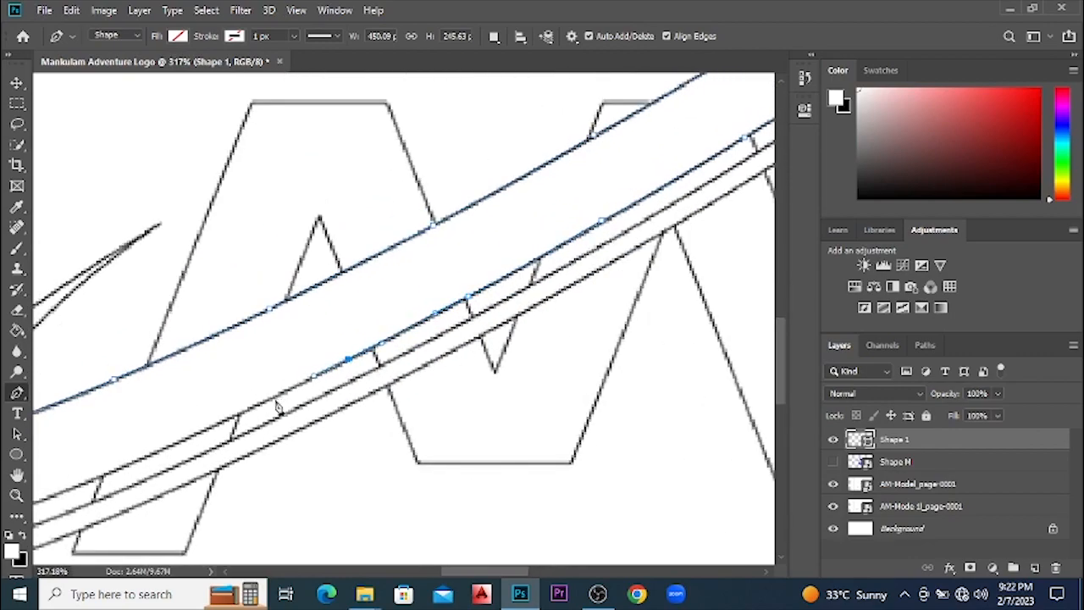
Continue tracing the band's lower edge past the M's left leg to just before the band's left end
scroll(306, 385, down, 3)
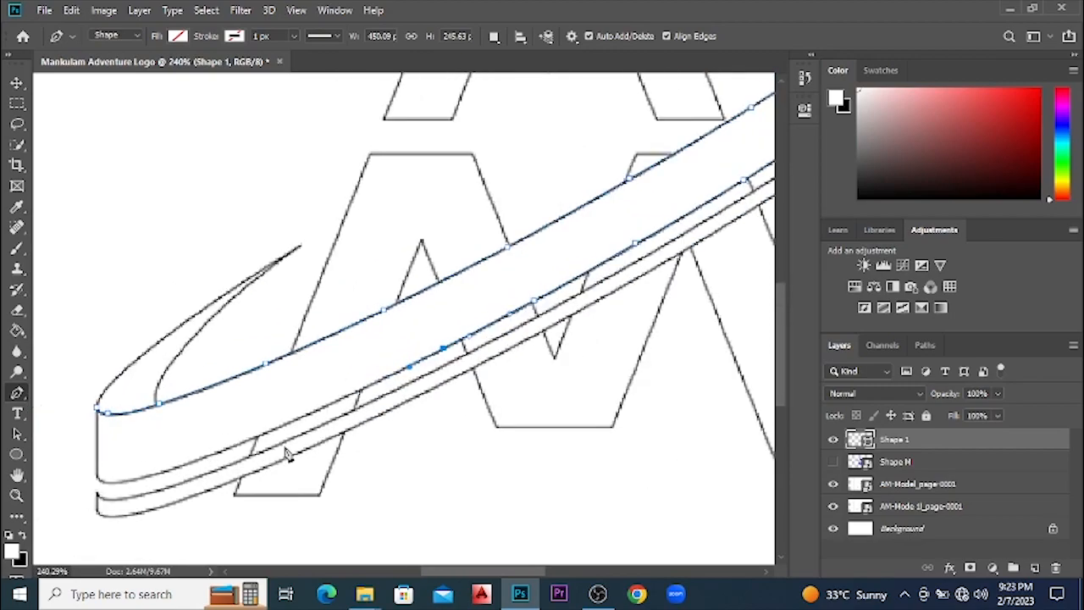
scroll(309, 394, up, 3)
drag(314, 397, 275, 420)
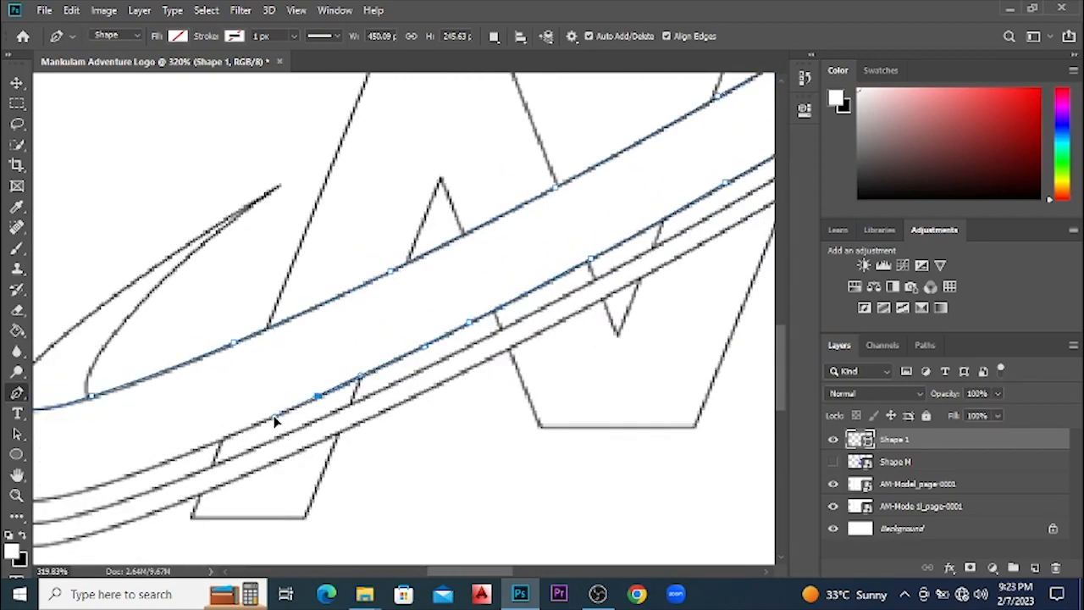
scroll(479, 416, down, 3)
scroll(302, 431, up, 3)
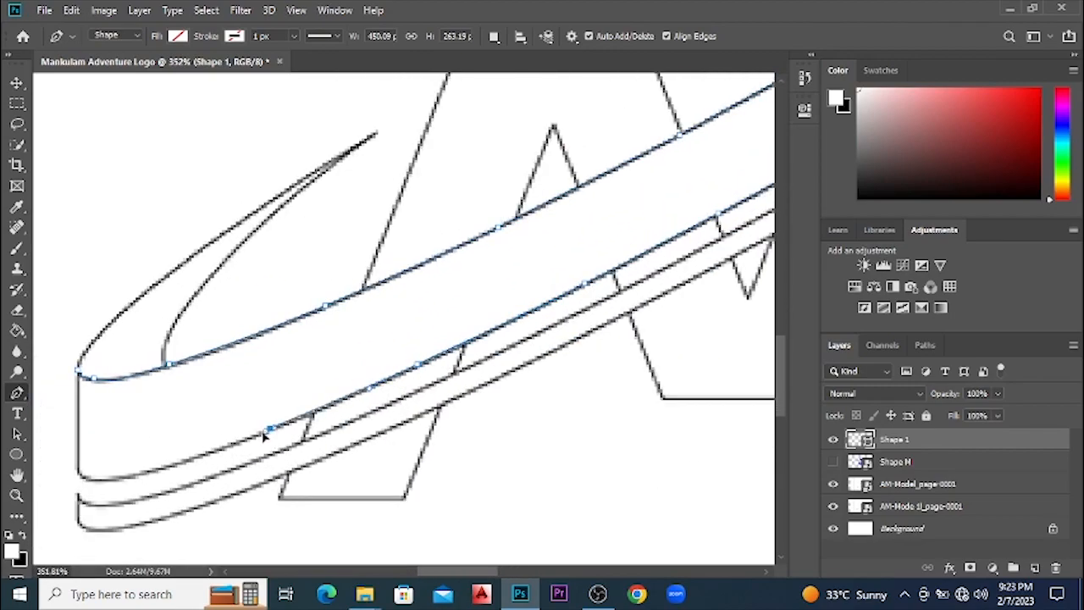
scroll(518, 436, down, 3)
scroll(288, 454, up, 3)
click(281, 444)
click(249, 456)
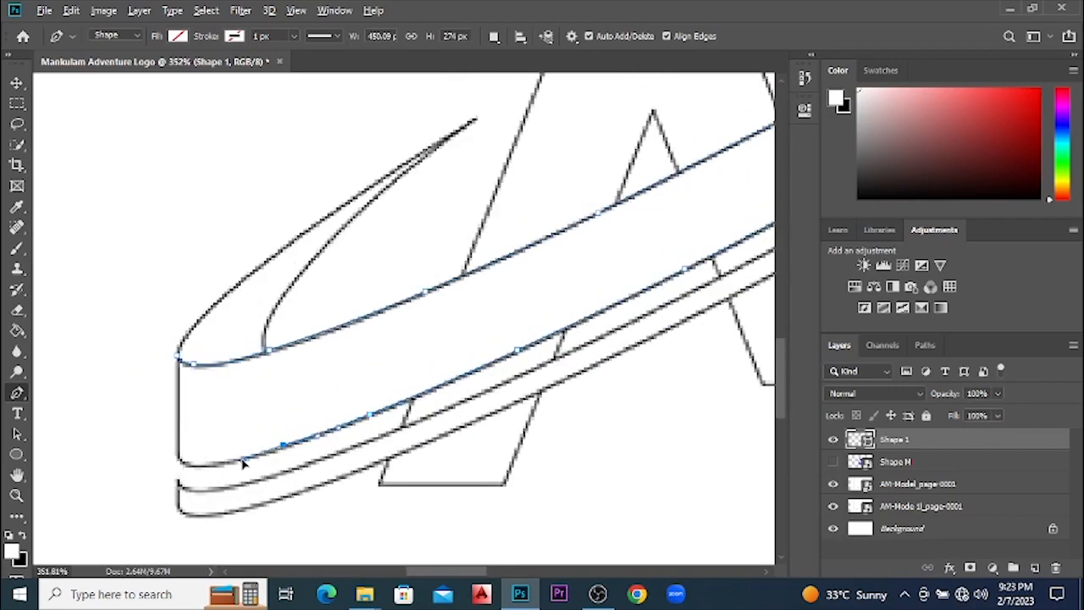
Round the band's lower-left corner and close the path at its upper-left starting point
click(213, 464)
scroll(190, 476, up, 1)
scroll(178, 464, up, 2)
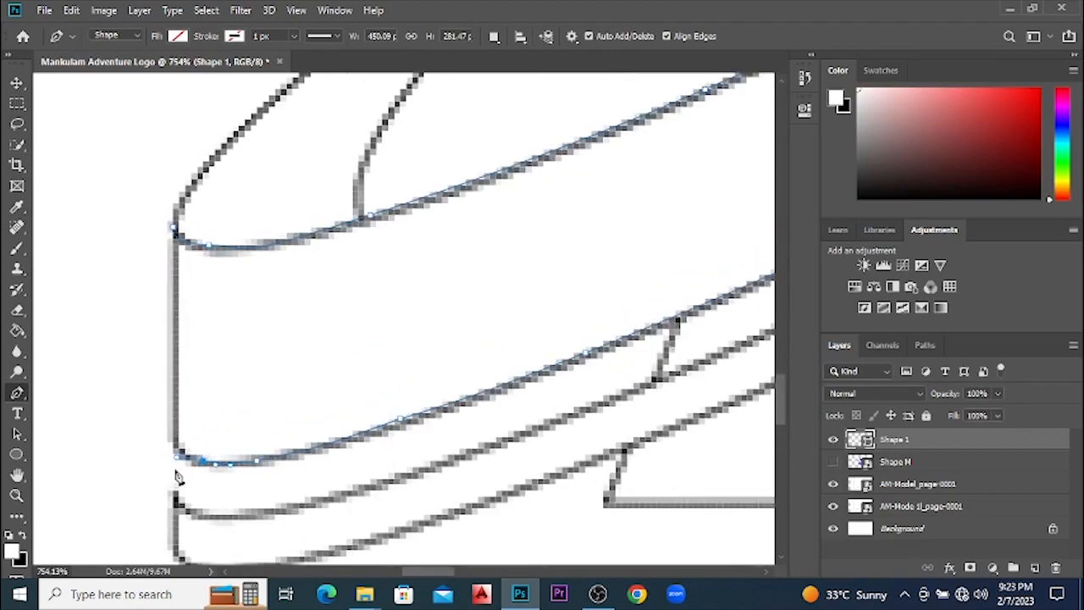
click(175, 235)
scroll(225, 428, down, 7)
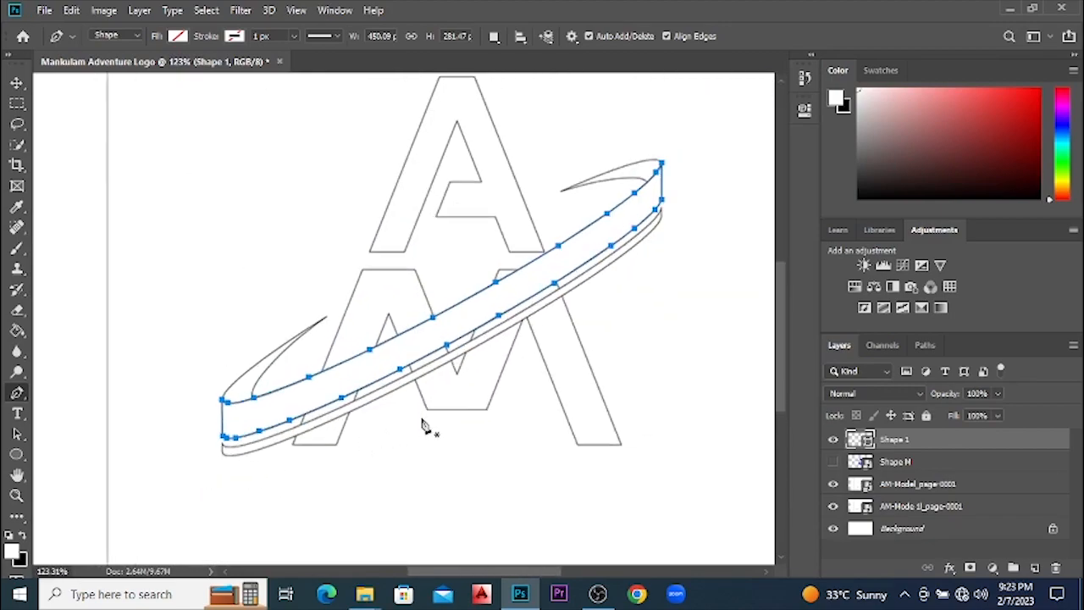
Fill the closed band shape with pure red and finish editing its path
click(180, 37)
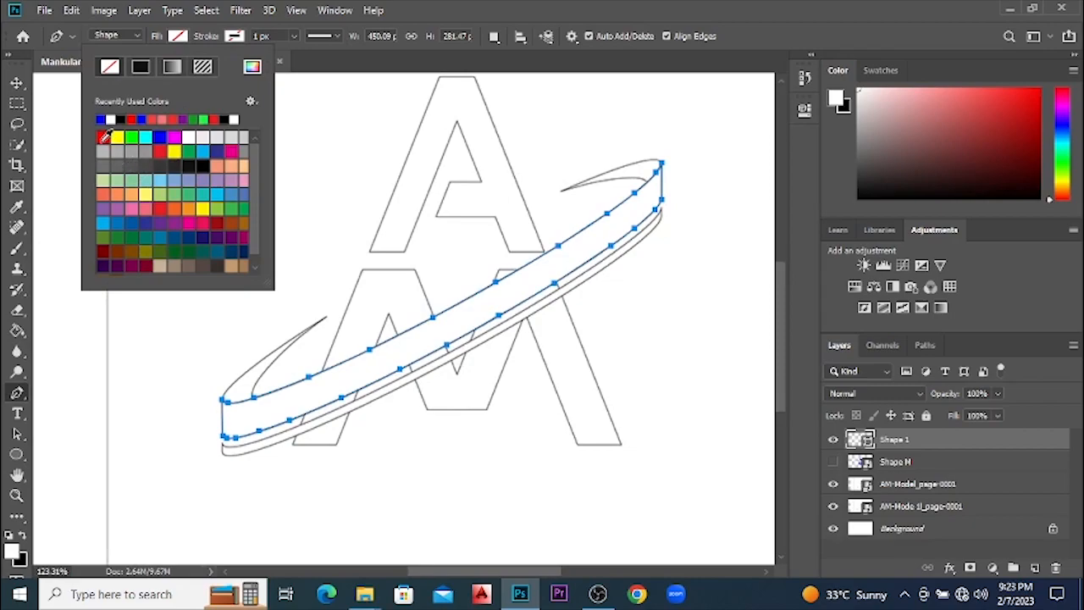
click(105, 137)
click(635, 227)
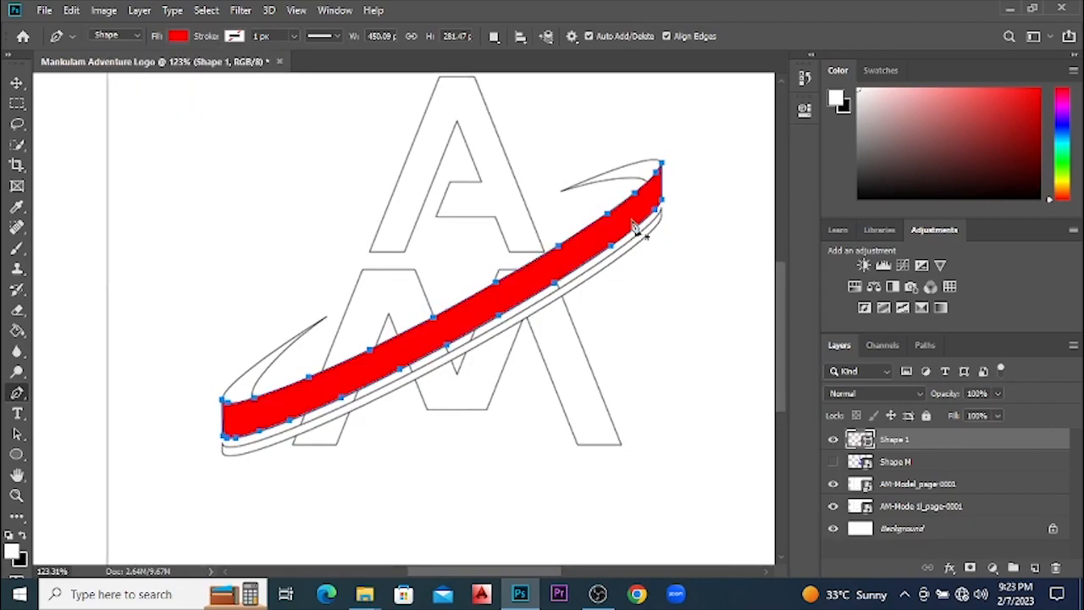
key(Return)
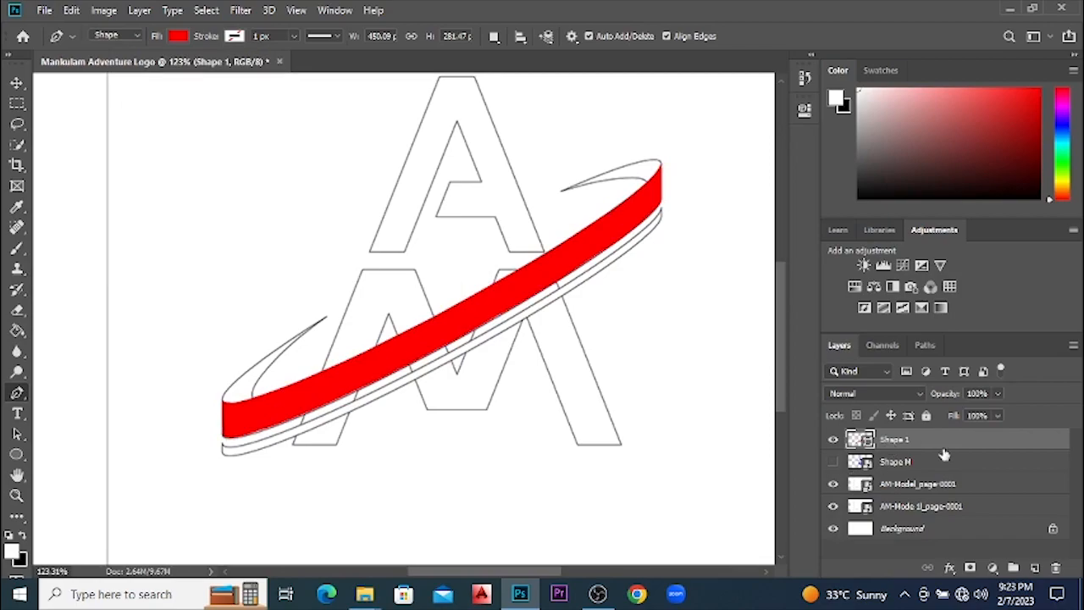
Start a new shape at the band's upper-left corner, trace the left swoosh's first outer curve, and set its fill to none
scroll(225, 417, up, 4)
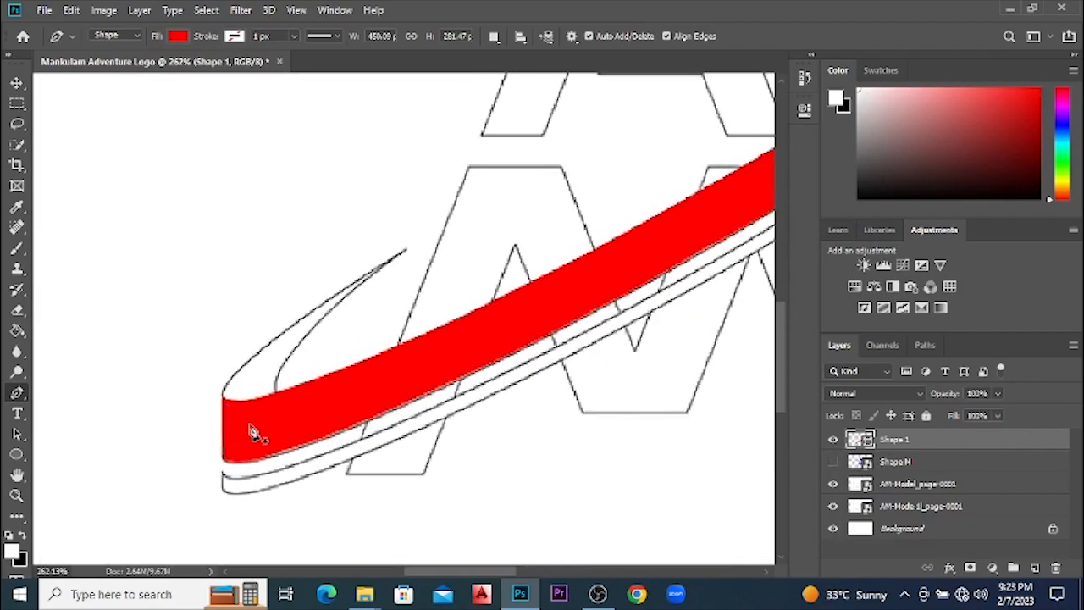
scroll(250, 390, up, 2)
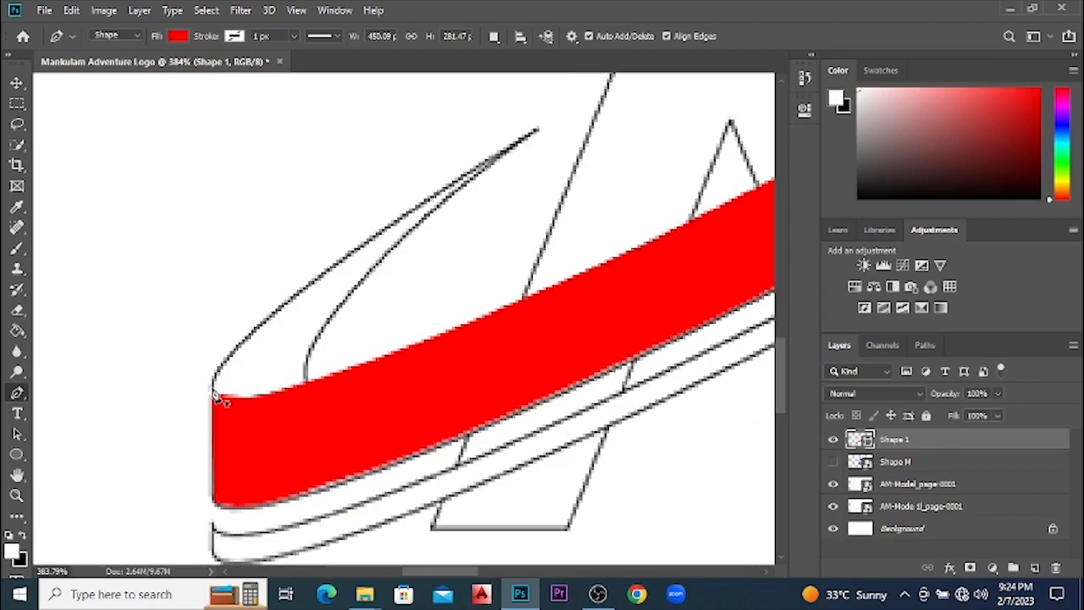
click(213, 390)
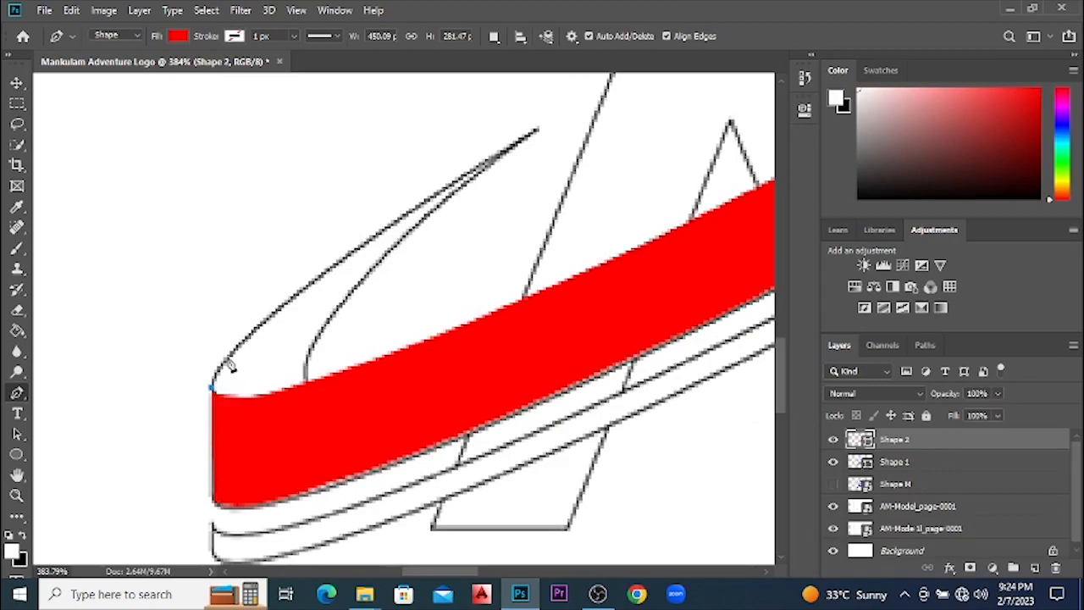
click(280, 309)
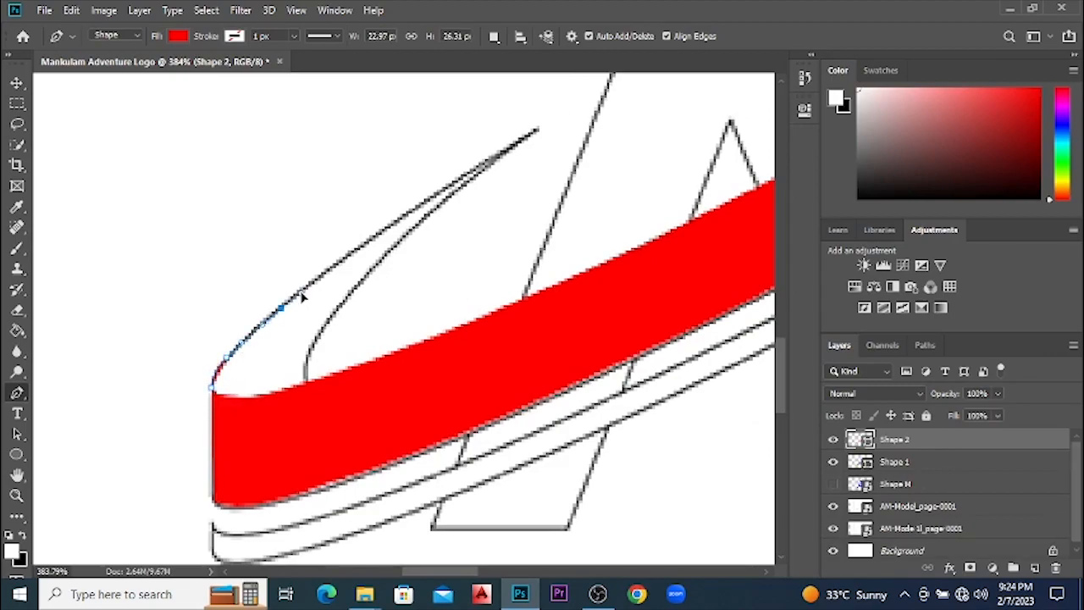
click(178, 35)
click(109, 66)
scroll(370, 259, up, 2)
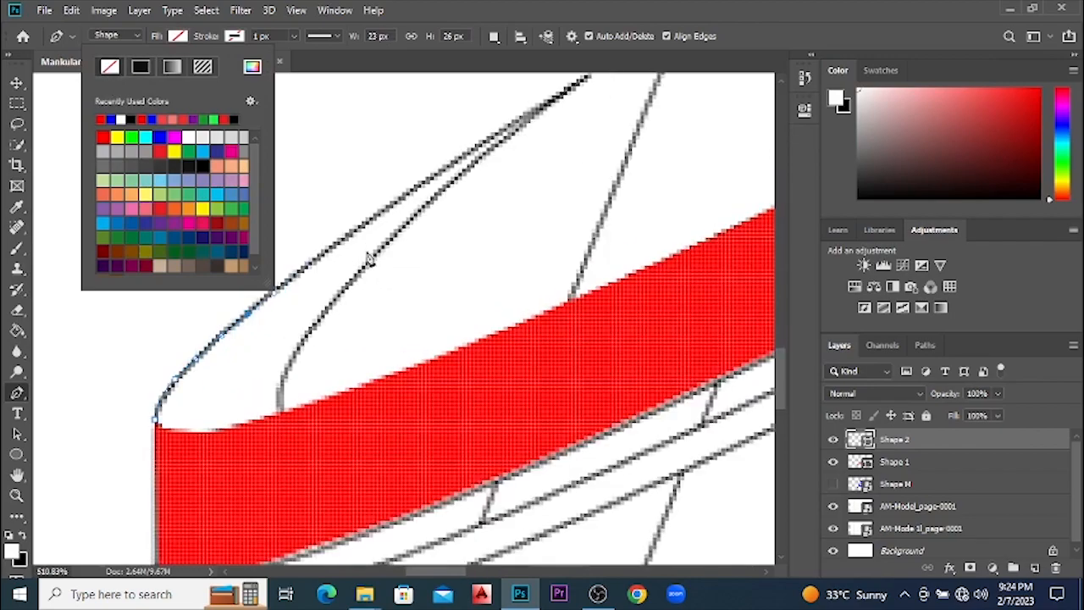
Trace the rest of the left swoosh's outer edge up to its pointed tip
click(339, 242)
scroll(427, 229, down, 1)
click(432, 181)
click(559, 103)
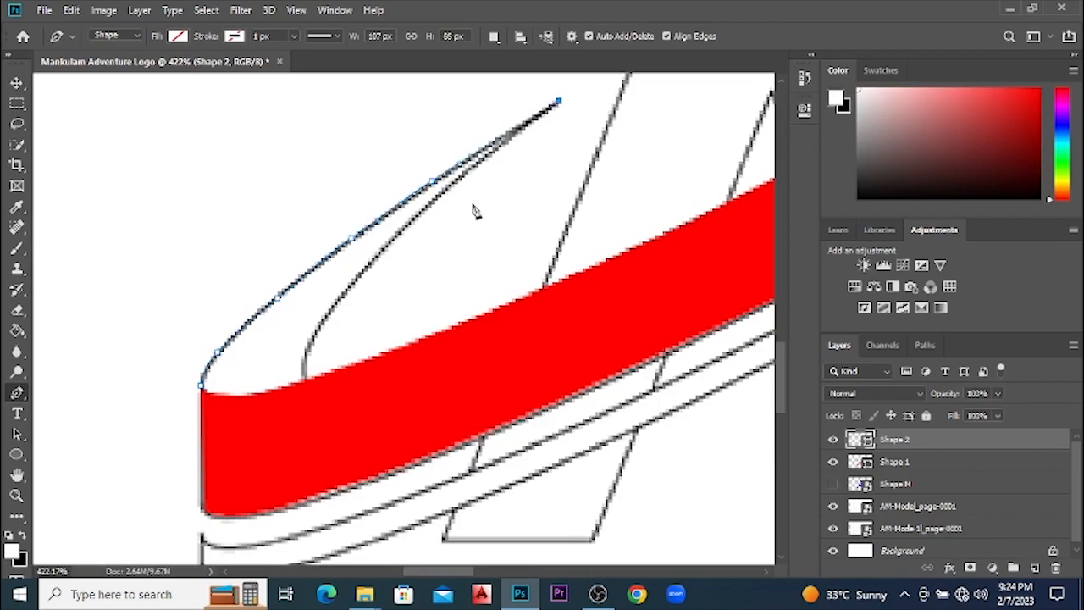
Trace the left swoosh's inner edge from the pointed tip back down to the red band
click(407, 223)
click(356, 277)
click(318, 325)
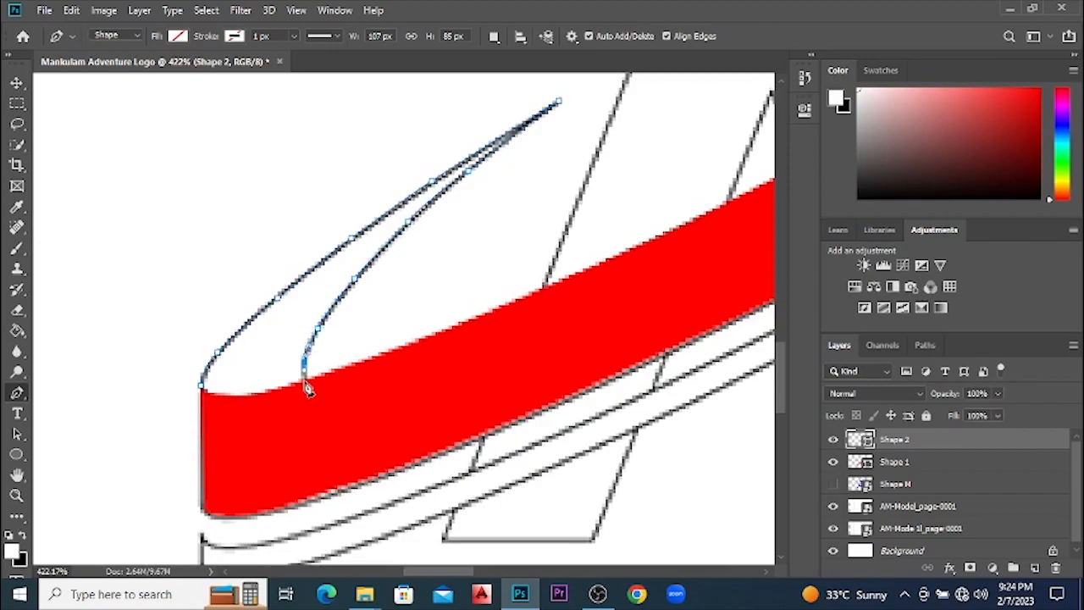
click(299, 382)
Trace the left swoosh's base along the band's curved upper edge and close the path at its starting point
scroll(305, 390, up, 2)
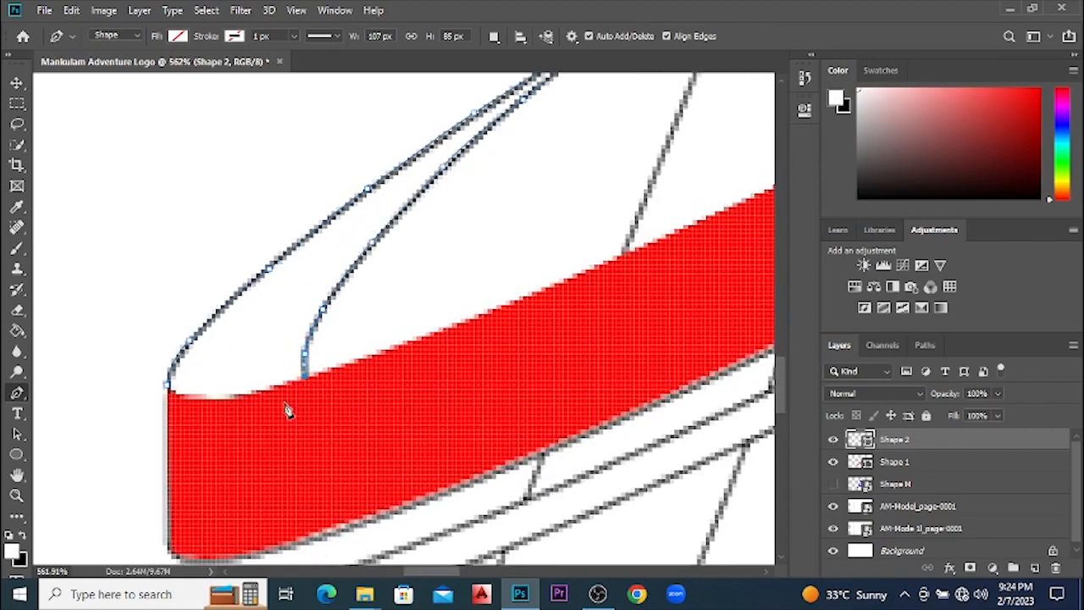
drag(271, 388, 198, 398)
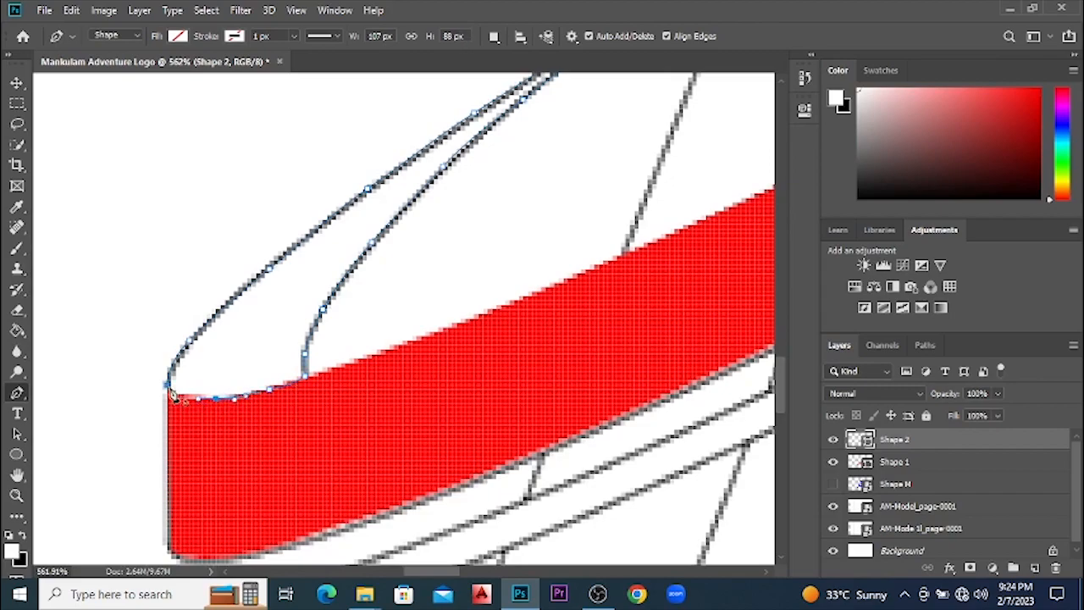
click(169, 387)
scroll(232, 461, down, 5)
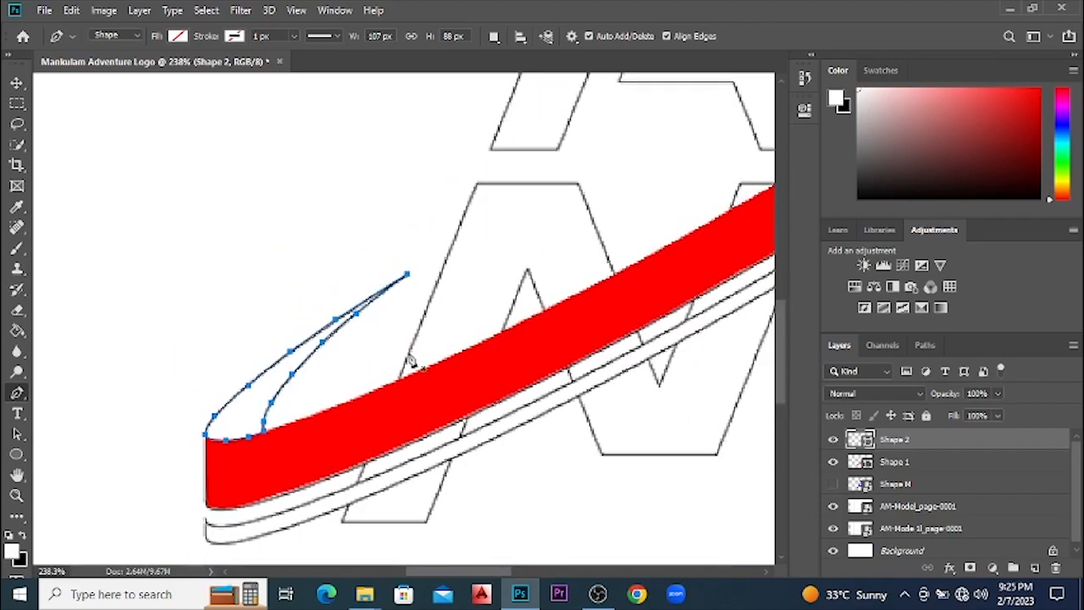
Fill the left swoosh shape with the same red as the band and finish editing its path
click(178, 36)
click(103, 138)
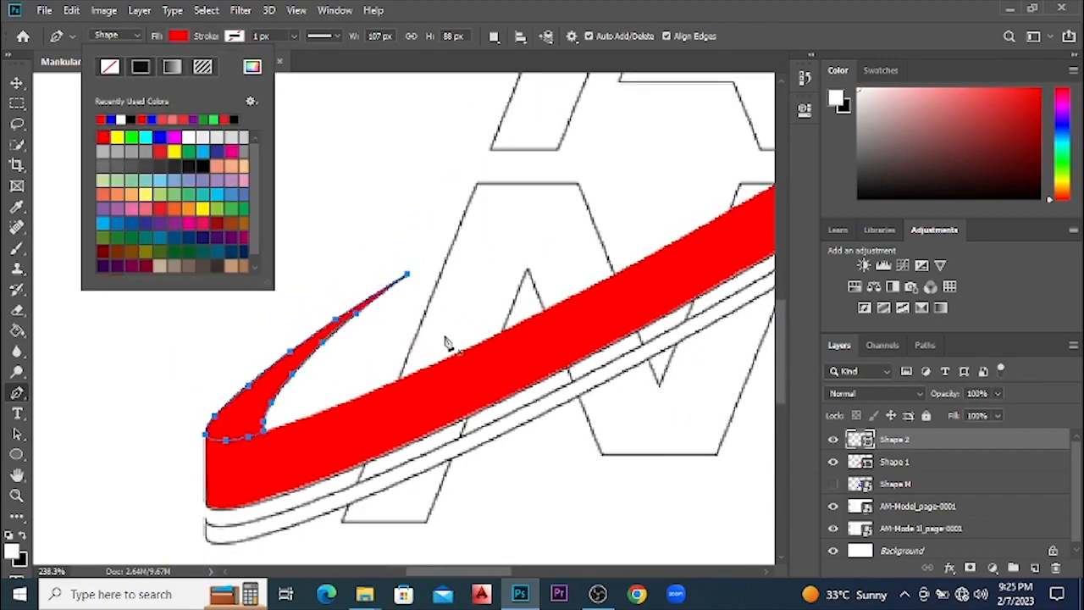
scroll(467, 362, down, 4)
key(Return)
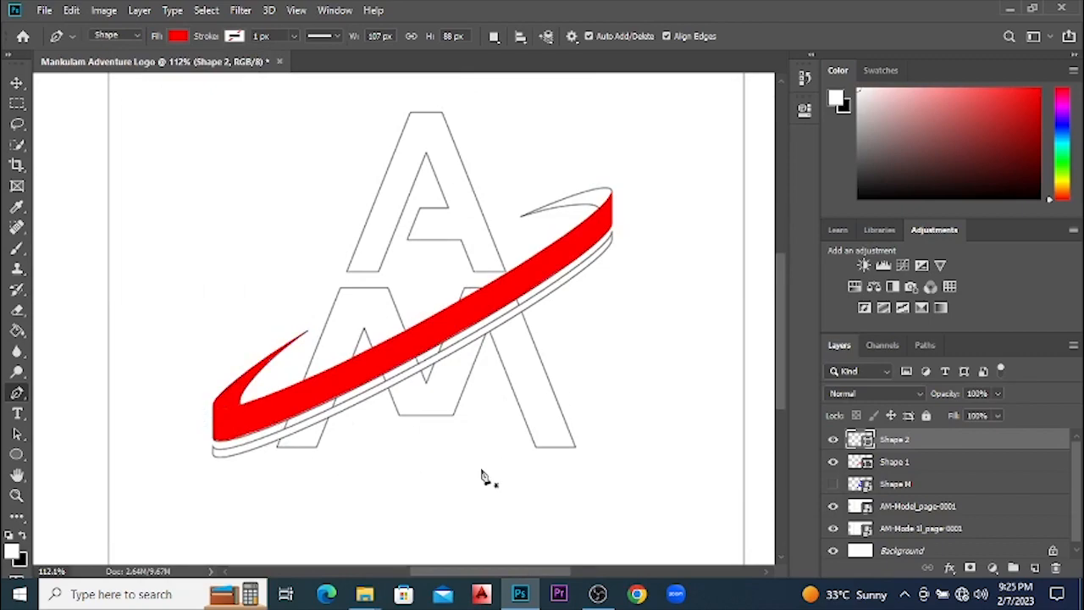
Start an unfilled shape where the right swoosh's inner edge meets the band, tracing the band's upper edge and around the right corner
scroll(644, 246, up, 6)
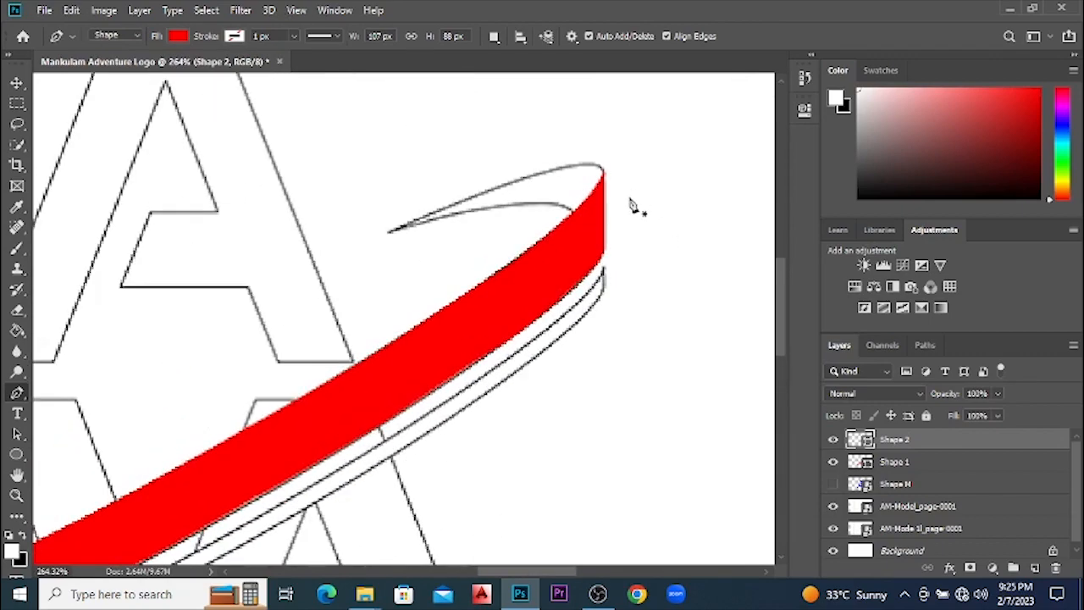
scroll(602, 222, up, 2)
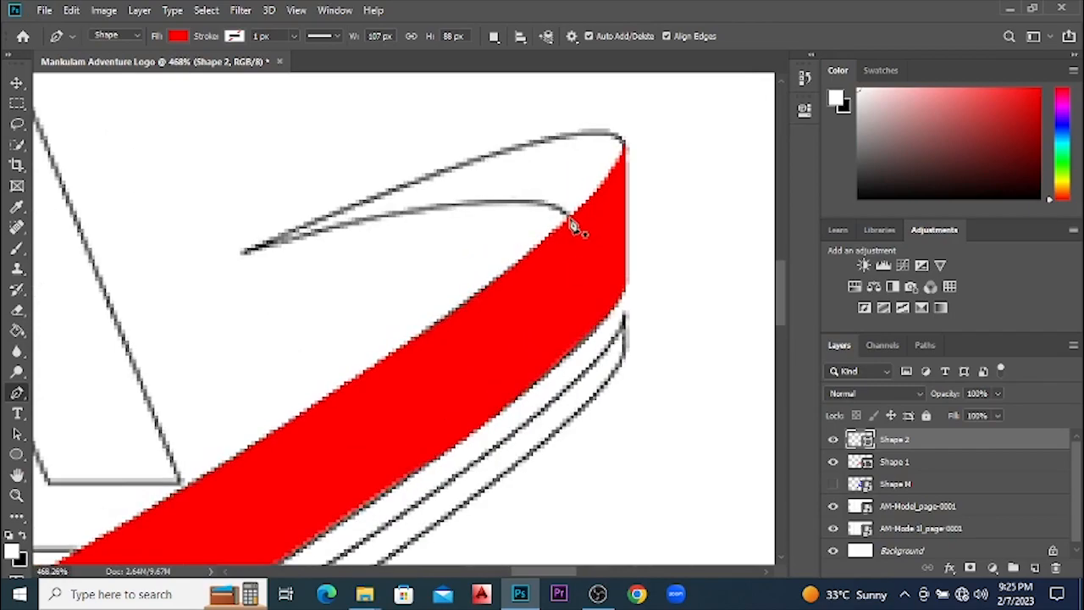
click(570, 219)
click(177, 38)
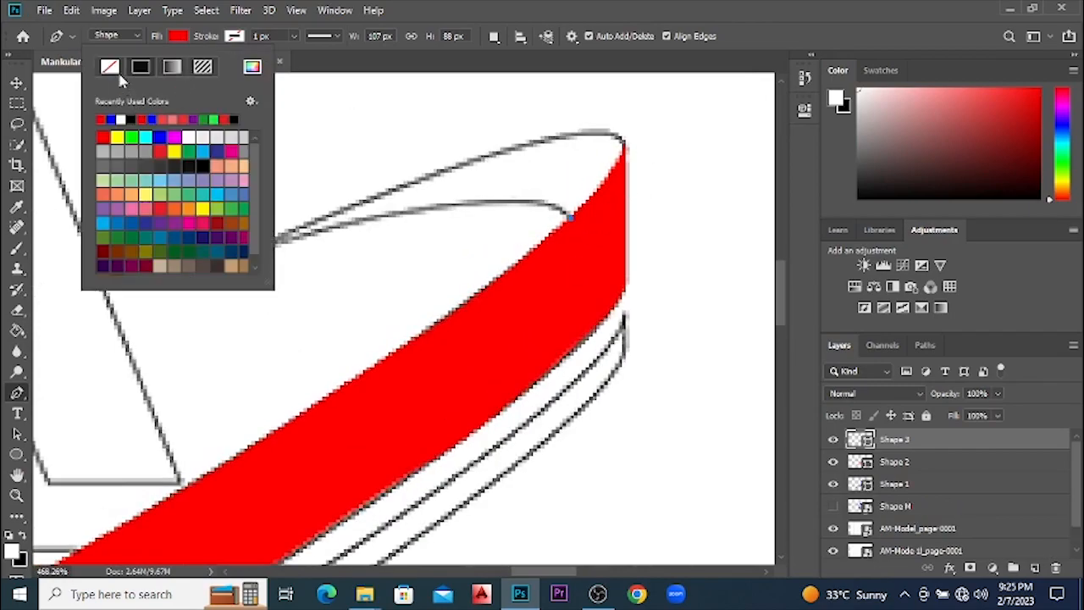
click(109, 66)
click(596, 191)
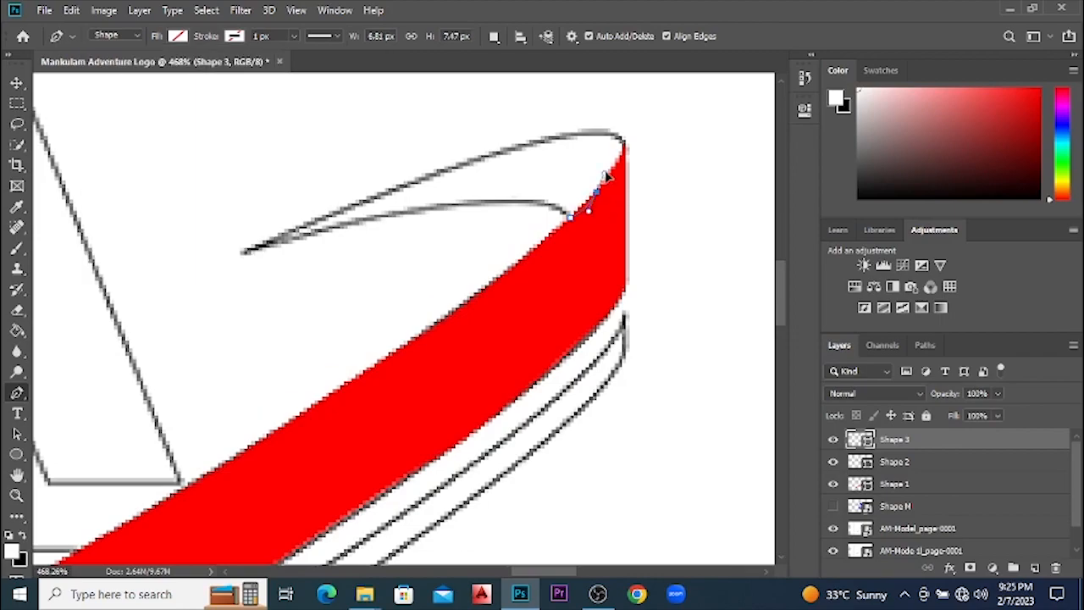
click(619, 167)
click(613, 136)
Trace the right swoosh's outer edge with curved points out to its pointed tip
drag(575, 133, 506, 152)
drag(445, 170, 423, 178)
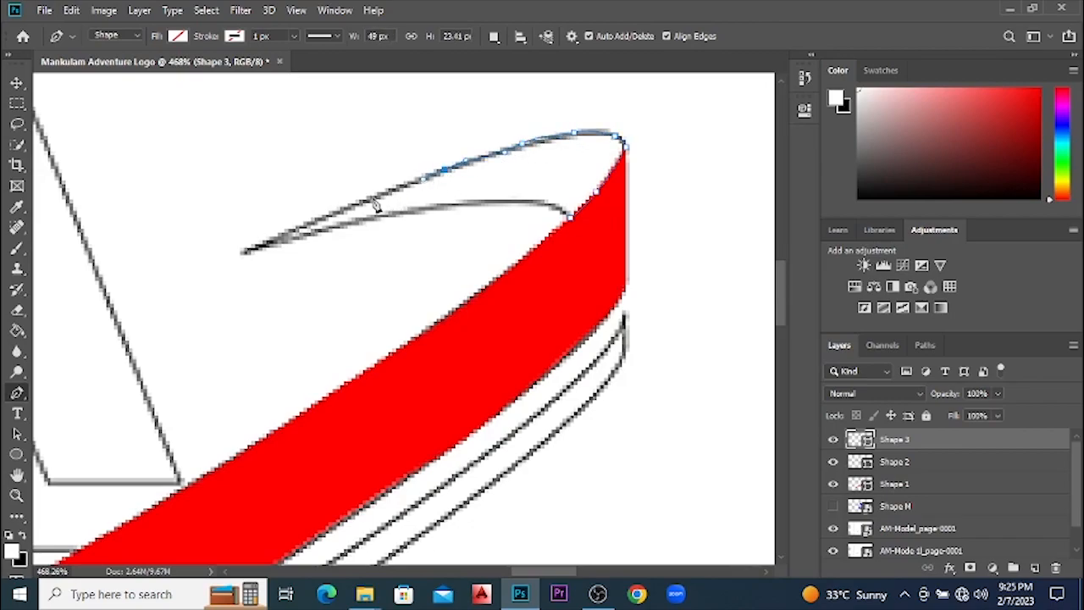
click(244, 252)
Trace the right swoosh's inner edge back to the band and close the path, redoing the final curve to match the line
drag(408, 210, 507, 203)
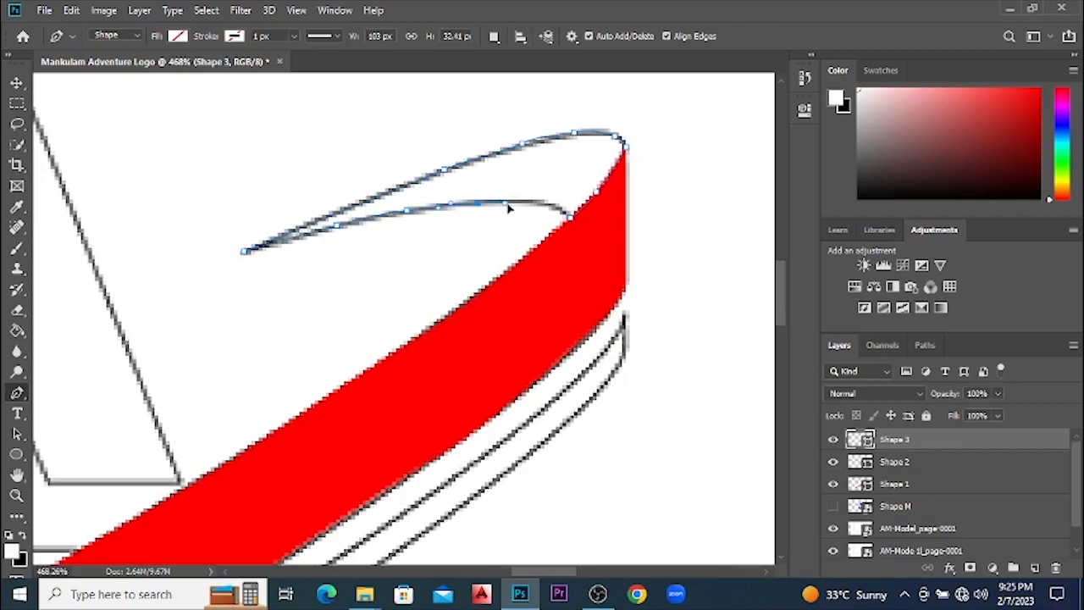
click(567, 216)
key(ctrl+z)
click(516, 202)
drag(572, 216, 581, 231)
Fill the right swoosh shape with the same red as the band and finish editing its path
click(178, 36)
click(102, 136)
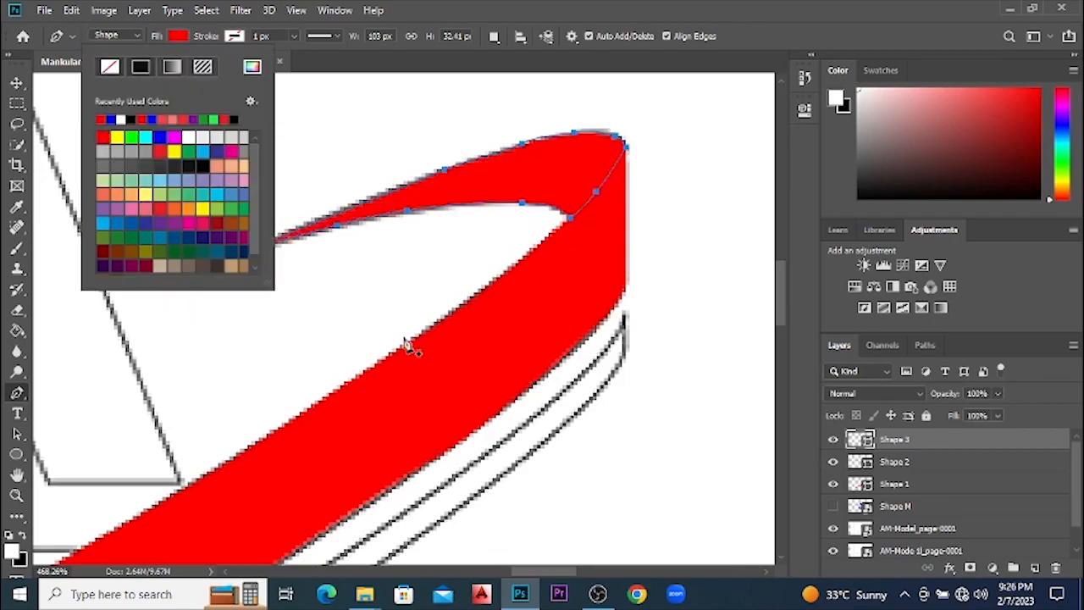
key(Return)
scroll(563, 331, down, 5)
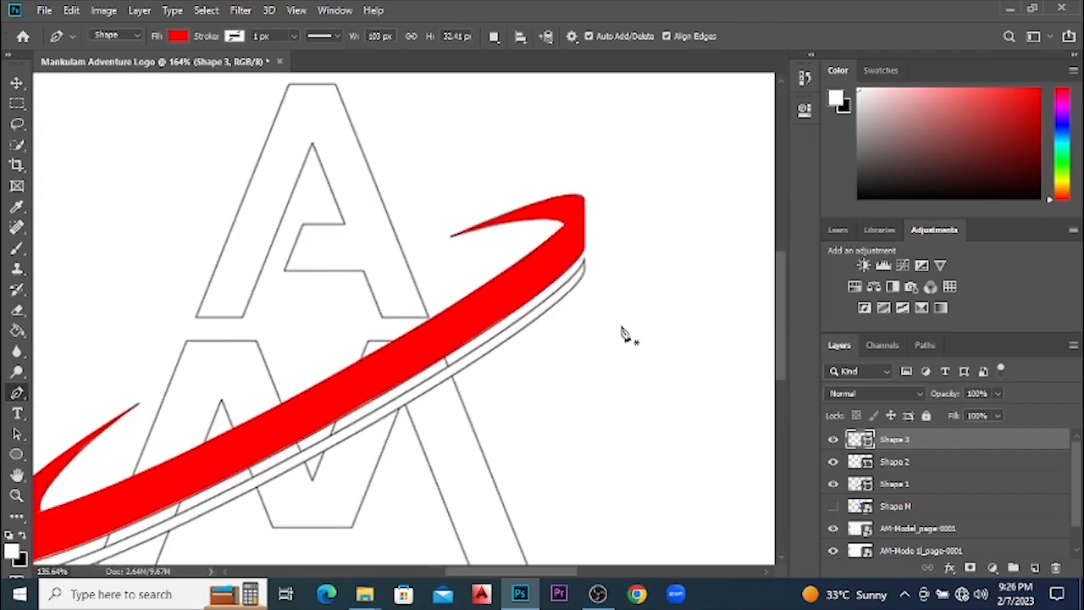
scroll(350, 387, down, 2)
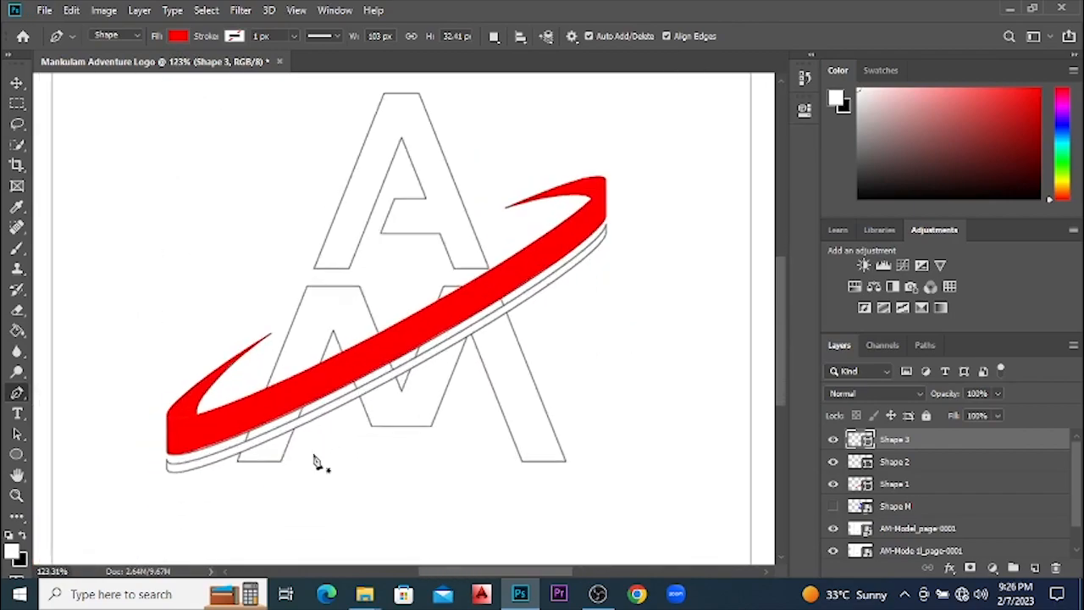
Start a pen shape with no fill at the thin lower band's left end and trace the beginning of its upper edge
scroll(174, 501, up, 3)
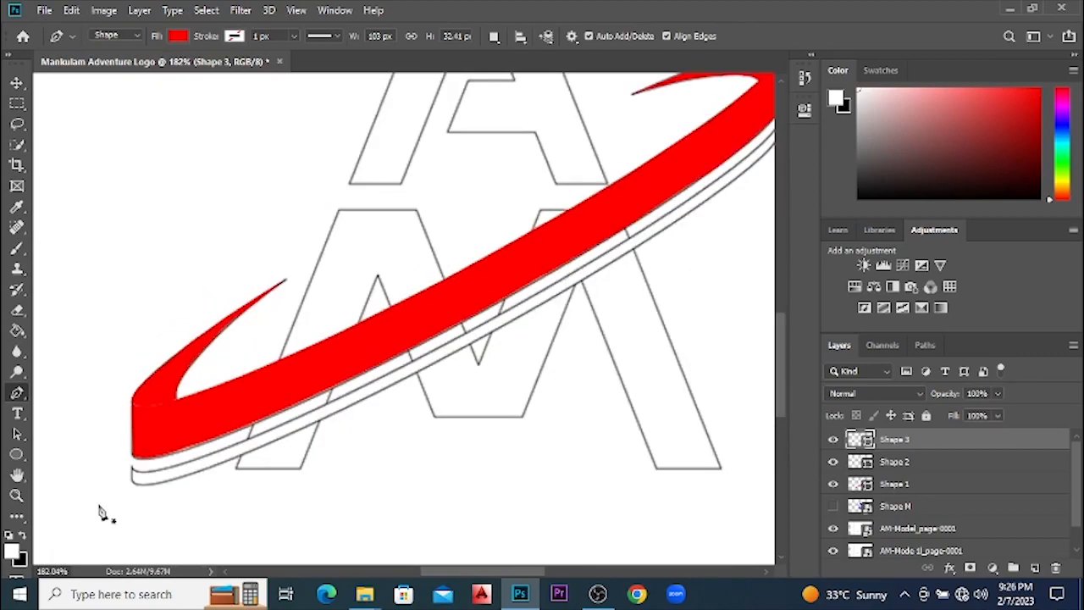
scroll(305, 428, down, 1)
scroll(303, 429, up, 2)
scroll(303, 428, down, 2)
click(181, 36)
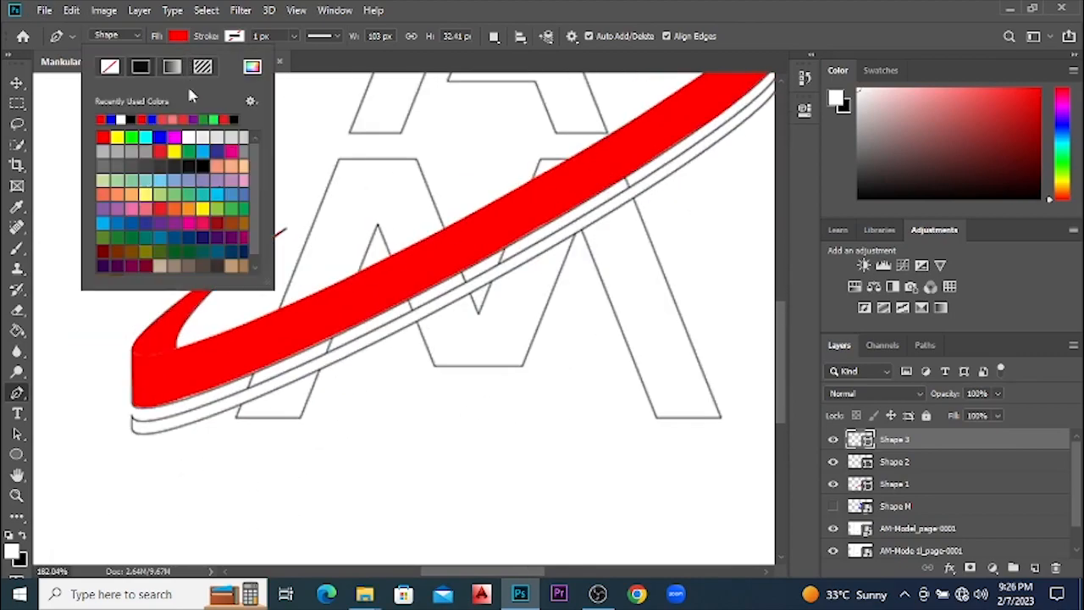
click(111, 67)
scroll(131, 424, up, 9)
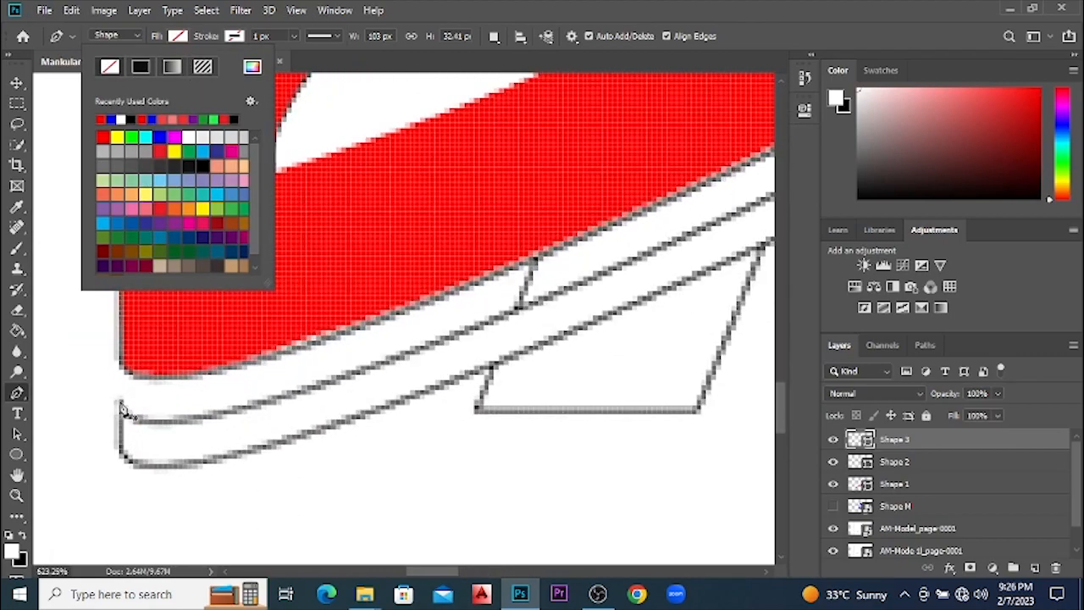
click(123, 413)
drag(123, 411, 205, 421)
drag(284, 396, 307, 388)
drag(424, 346, 476, 318)
Continue tracing the thin band's upper edge with curved points across the middle of the M
scroll(330, 407, down, 5)
scroll(612, 333, up, 3)
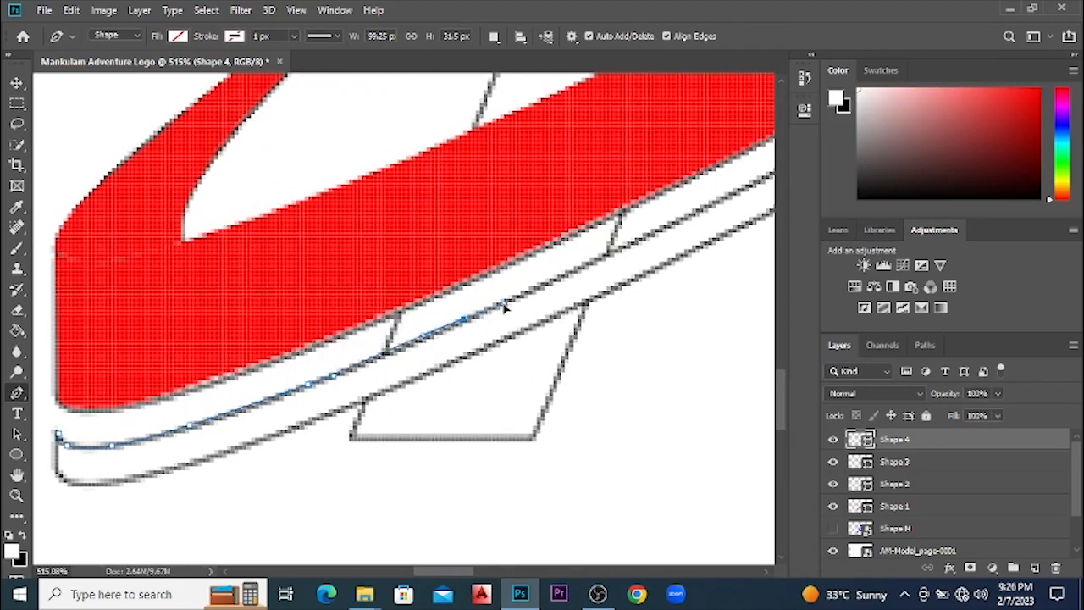
scroll(506, 309, down, 4)
scroll(624, 310, up, 3)
drag(462, 331, 482, 310)
scroll(427, 389, down, 5)
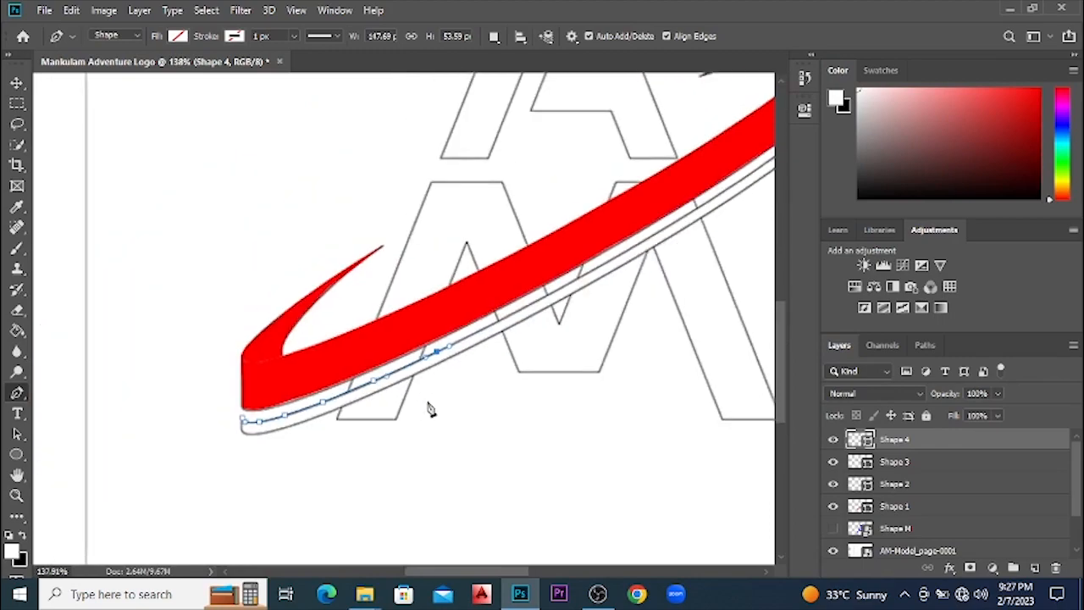
scroll(430, 410, up, 4)
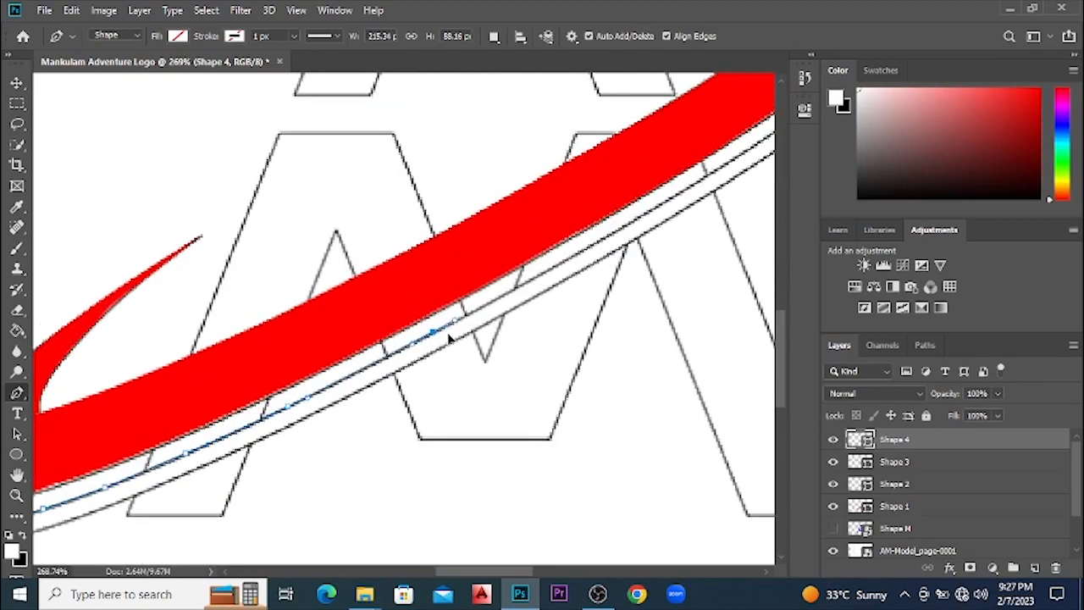
scroll(450, 338, down, 4)
scroll(525, 301, up, 4)
drag(525, 294, 557, 268)
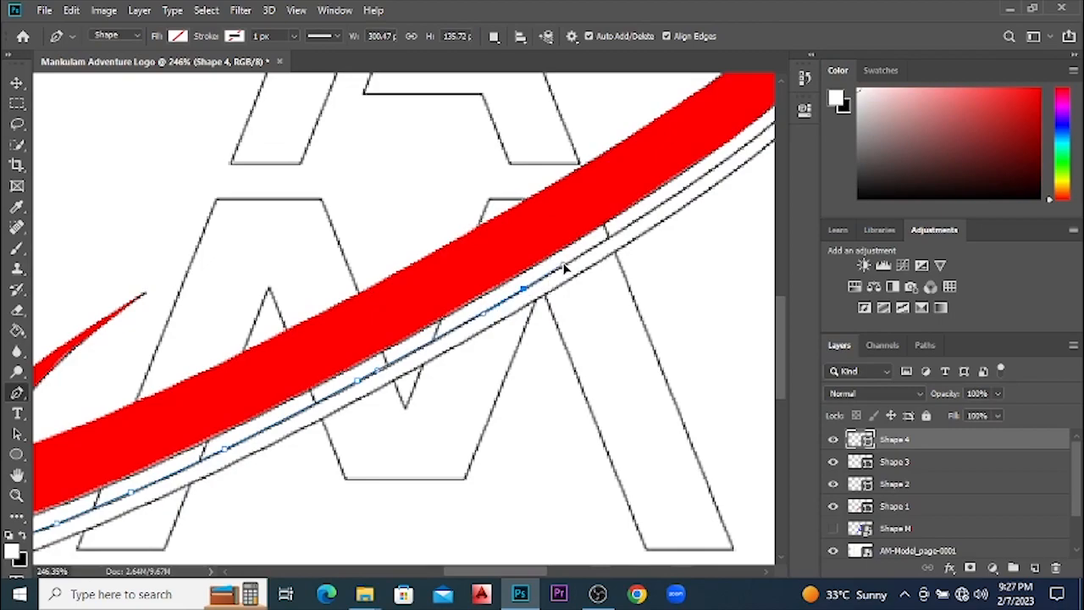
Trace the thin band's upper edge from the M's right leg to just short of its right tip
scroll(563, 267, up, 2)
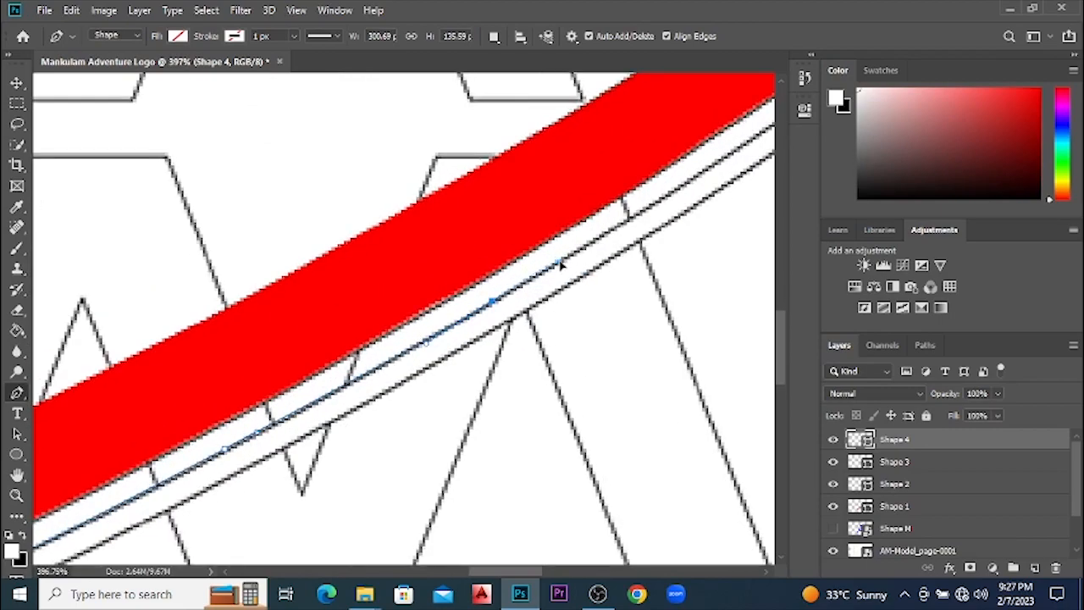
scroll(449, 357, down, 5)
scroll(603, 235, up, 3)
drag(572, 252, 618, 226)
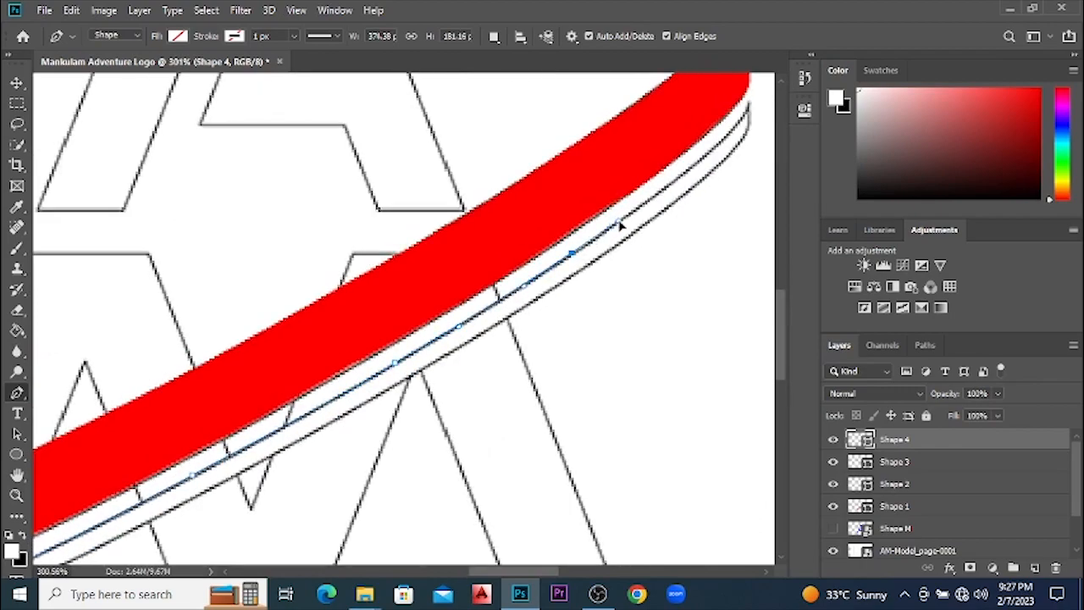
scroll(661, 235, down, 3)
scroll(703, 221, up, 3)
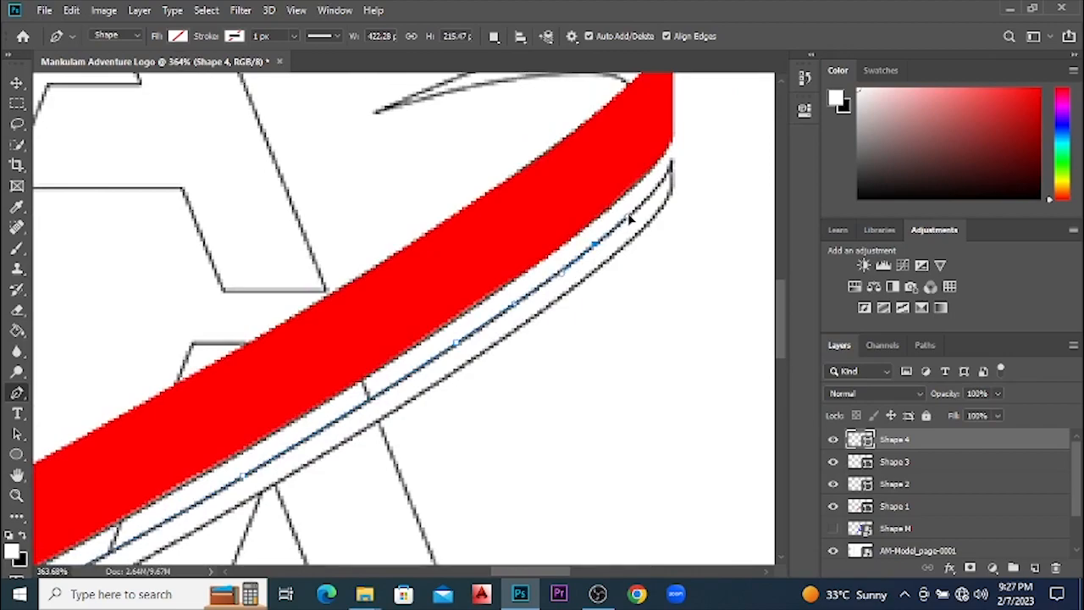
click(670, 168)
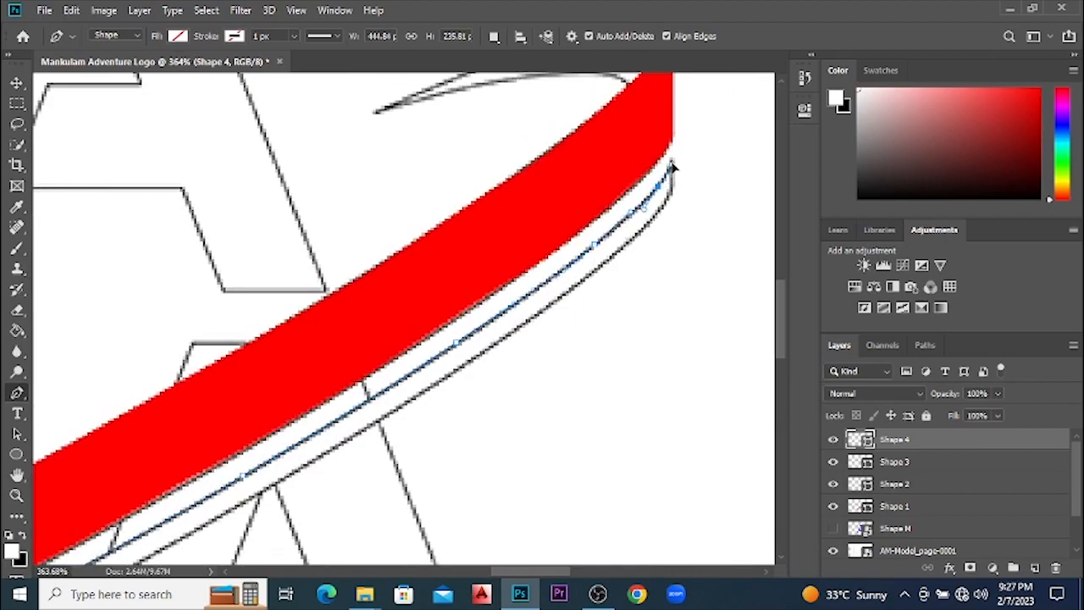
drag(670, 165, 677, 154)
scroll(684, 160, up, 2)
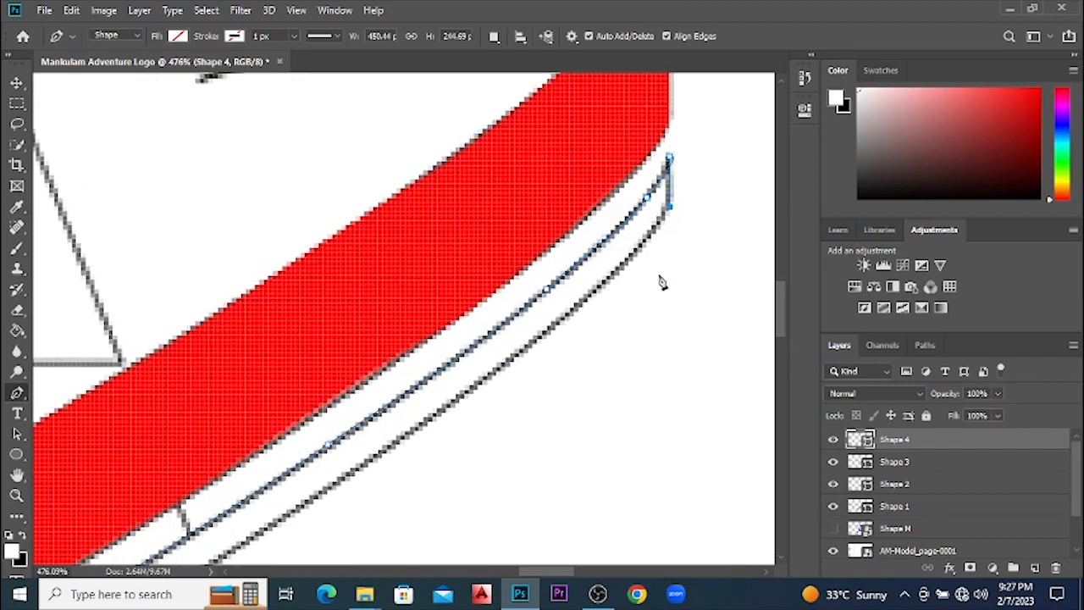
scroll(676, 217, up, 3)
key(ctrl+z)
key(ctrl+z)
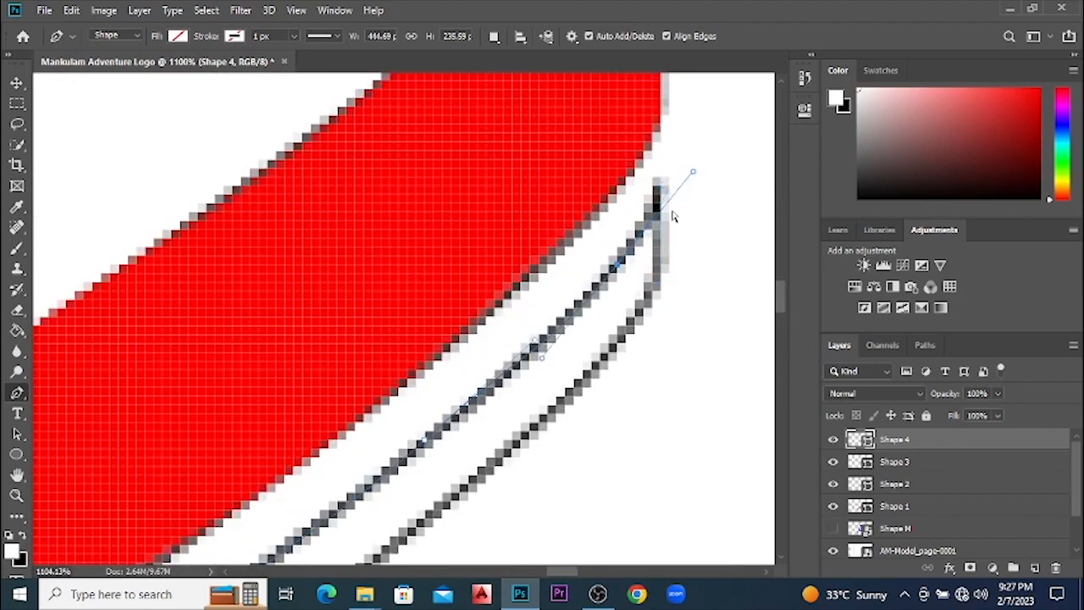
Adjust the last curve's handle, place the thin band's right tip and trace its short vertical end down to the lower edge
drag(693, 171, 643, 230)
click(664, 187)
drag(669, 178, 659, 239)
click(659, 283)
scroll(658, 358, down, 3)
scroll(657, 222, up, 1)
scroll(657, 231, up, 1)
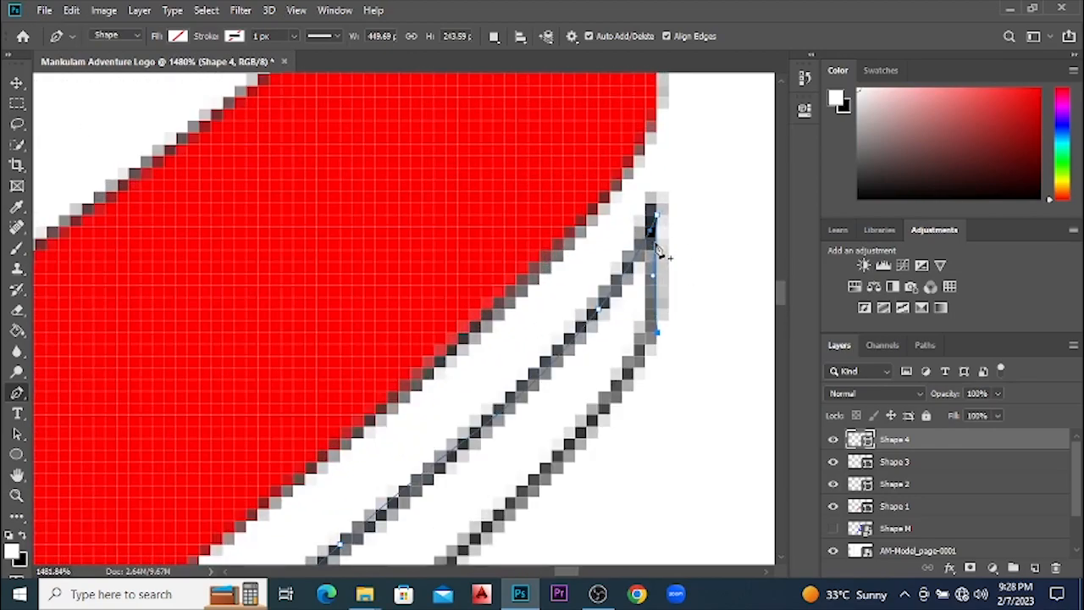
Trace the thin band's lower edge from the right corner back towards the M's right leg, redoing one curved point
scroll(661, 230, down, 3)
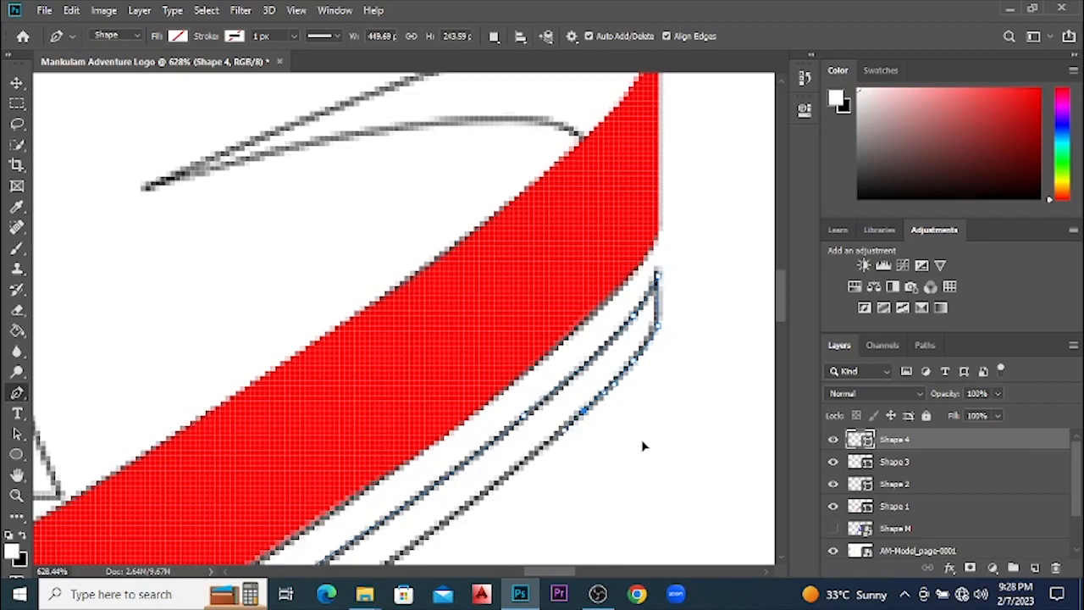
scroll(638, 442, down, 3)
scroll(554, 470, up, 3)
drag(575, 398, 552, 424)
key(ctrl+z)
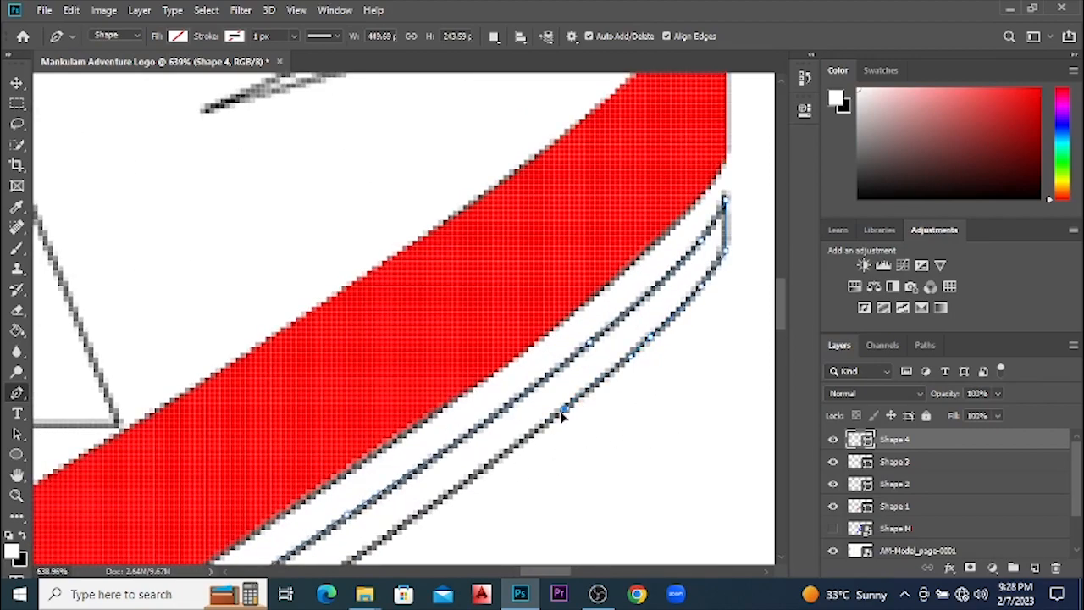
scroll(647, 447, down, 3)
scroll(513, 460, up, 2)
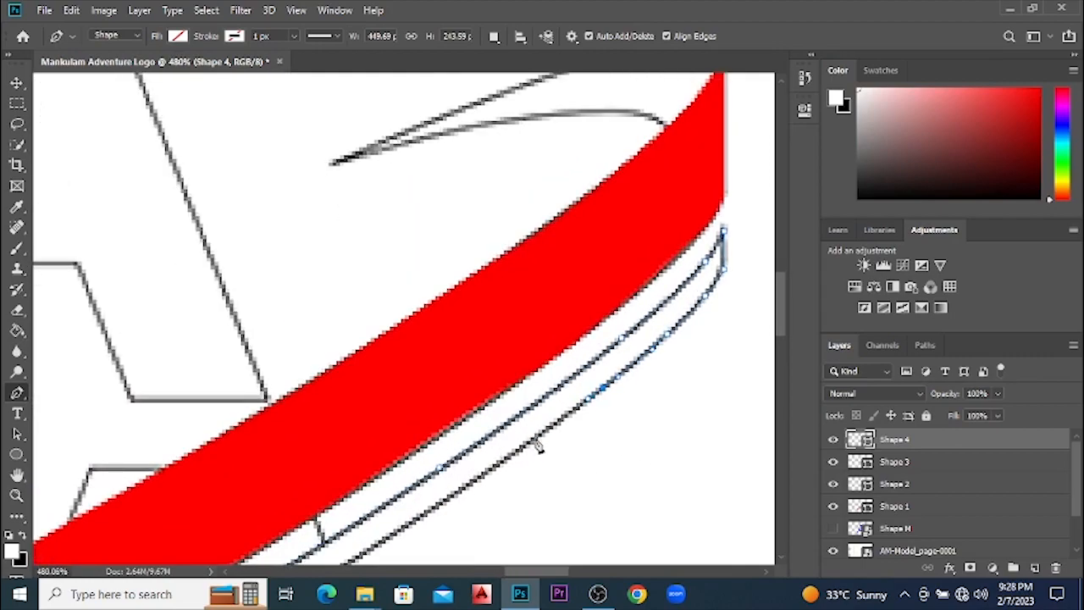
scroll(627, 457, down, 3)
scroll(509, 427, up, 2)
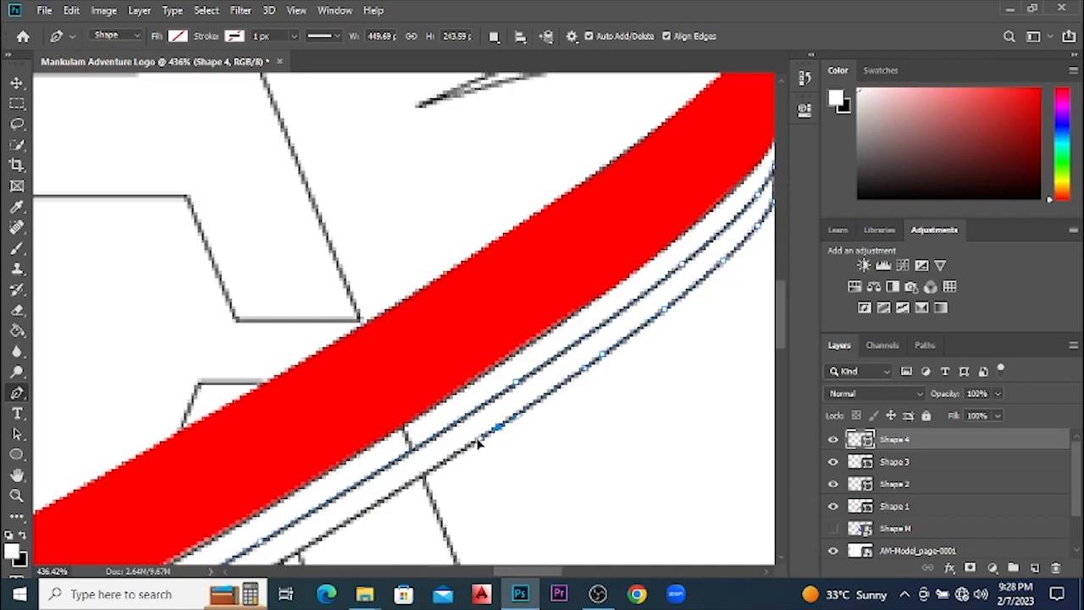
Continue the thin band's lower edge with curved points past the M's right leg to its central part
scroll(525, 451, down, 2)
scroll(440, 467, up, 2)
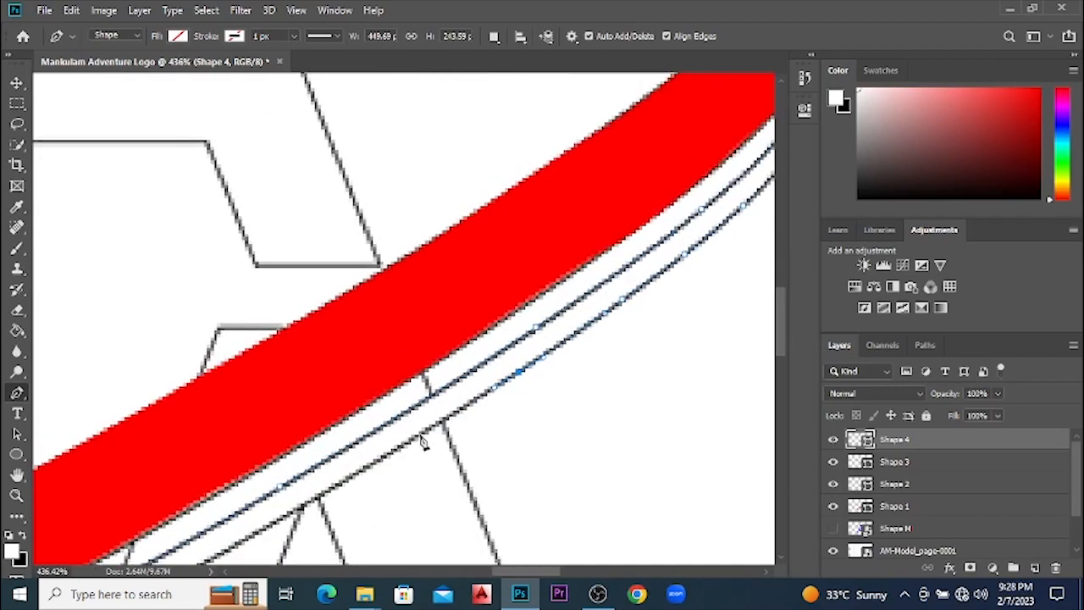
scroll(517, 449, down, 2)
scroll(355, 399, up, 2)
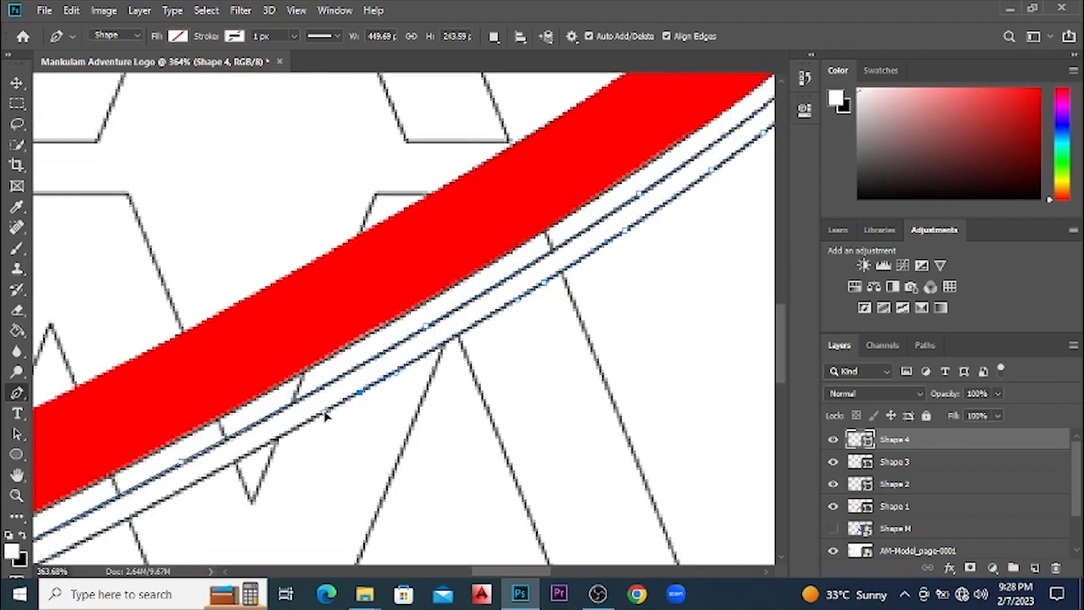
scroll(430, 451, down, 1)
scroll(350, 477, down, 3)
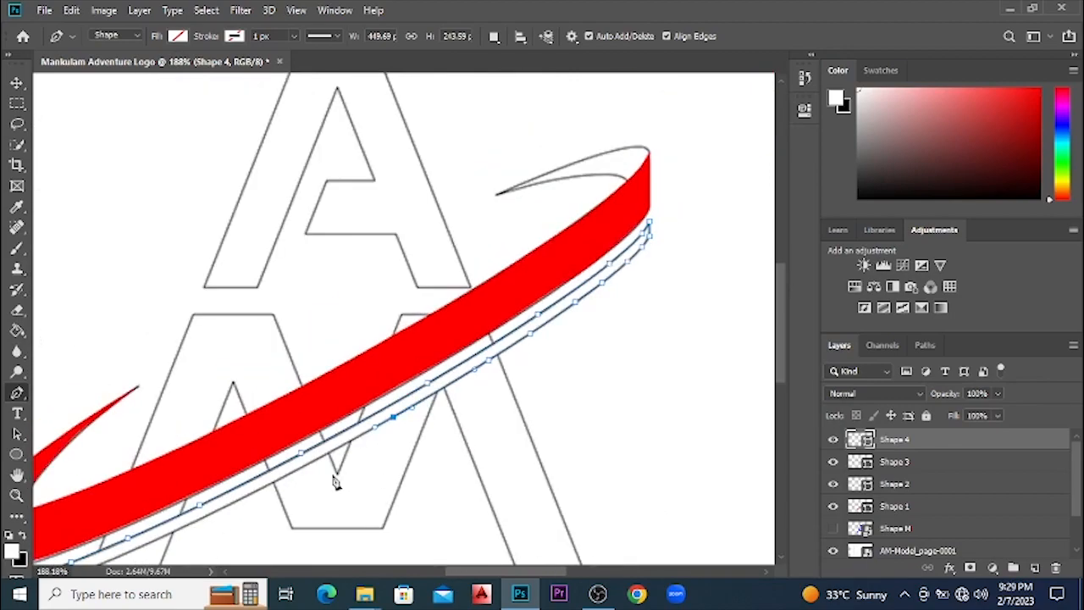
scroll(375, 472, up, 2)
scroll(370, 469, up, 1)
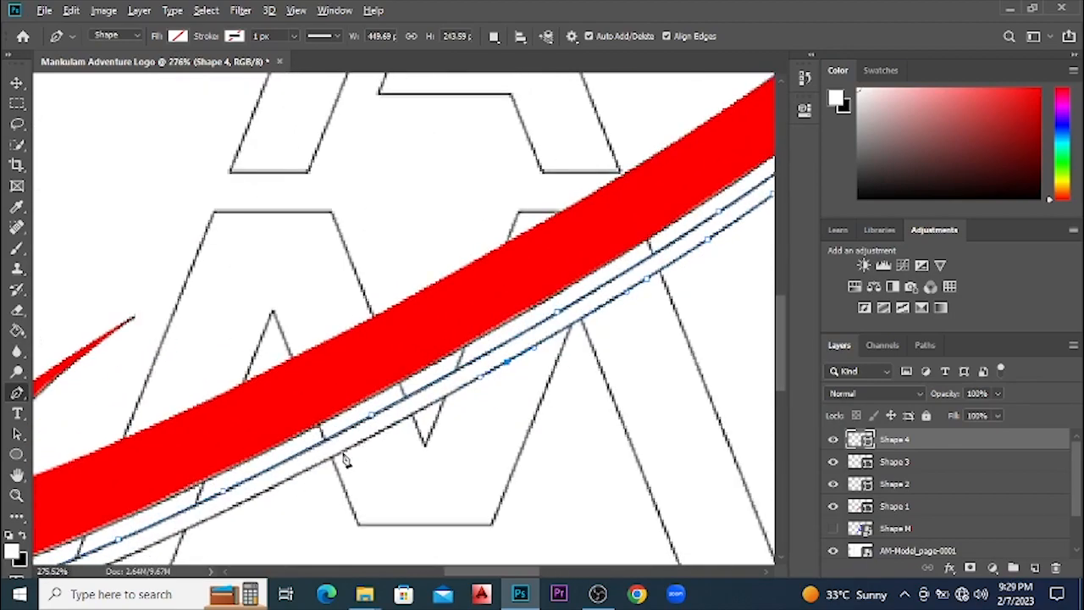
Trace the thin band's lower edge from the M's centre across its left leg towards the band's left end
scroll(357, 451, up, 1)
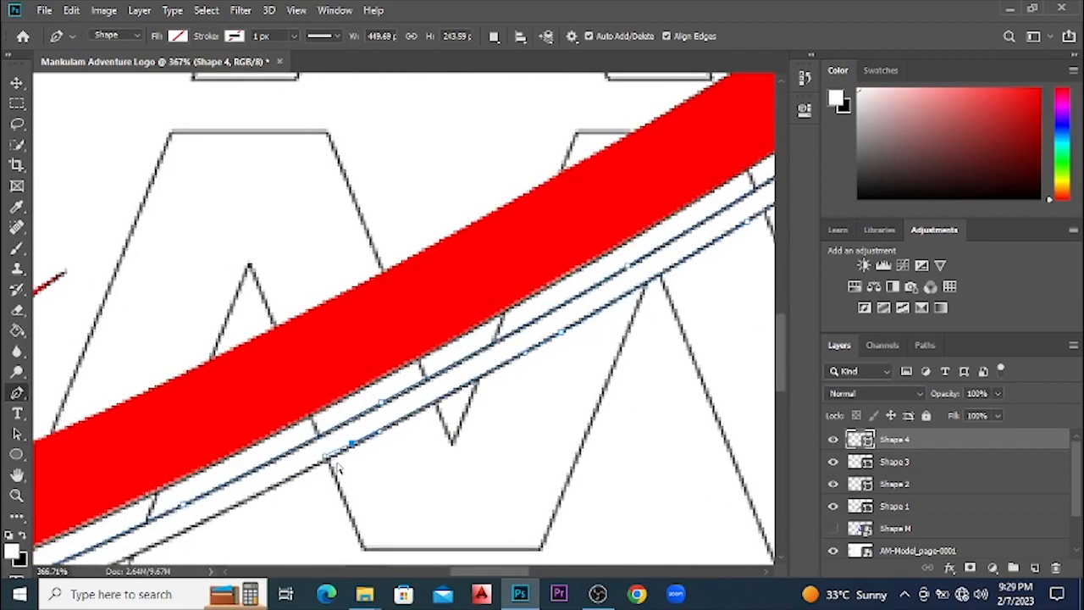
scroll(343, 464, up, 1)
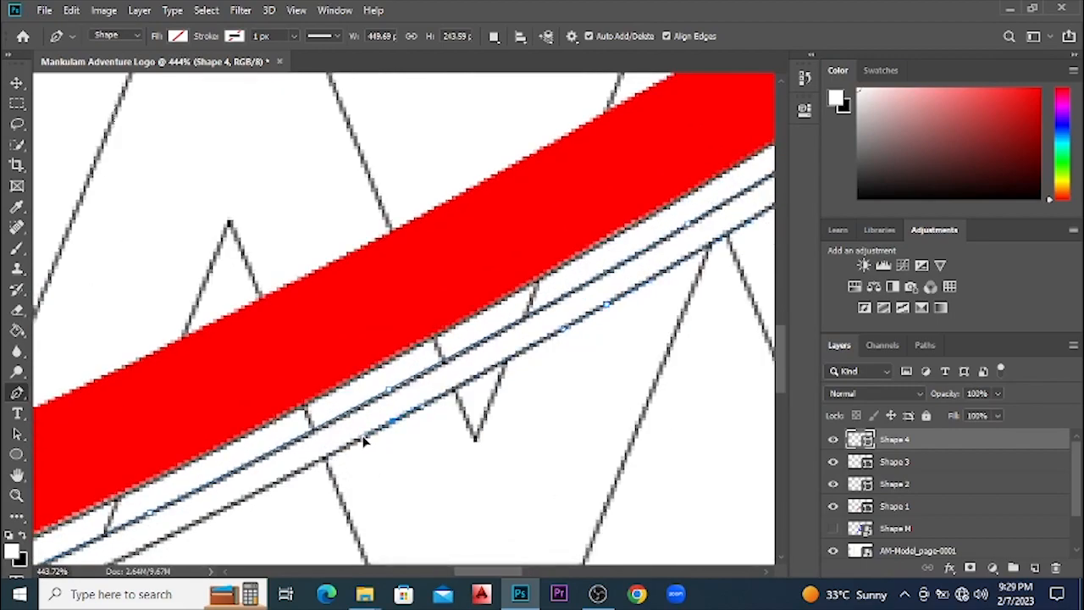
scroll(440, 447, down, 3)
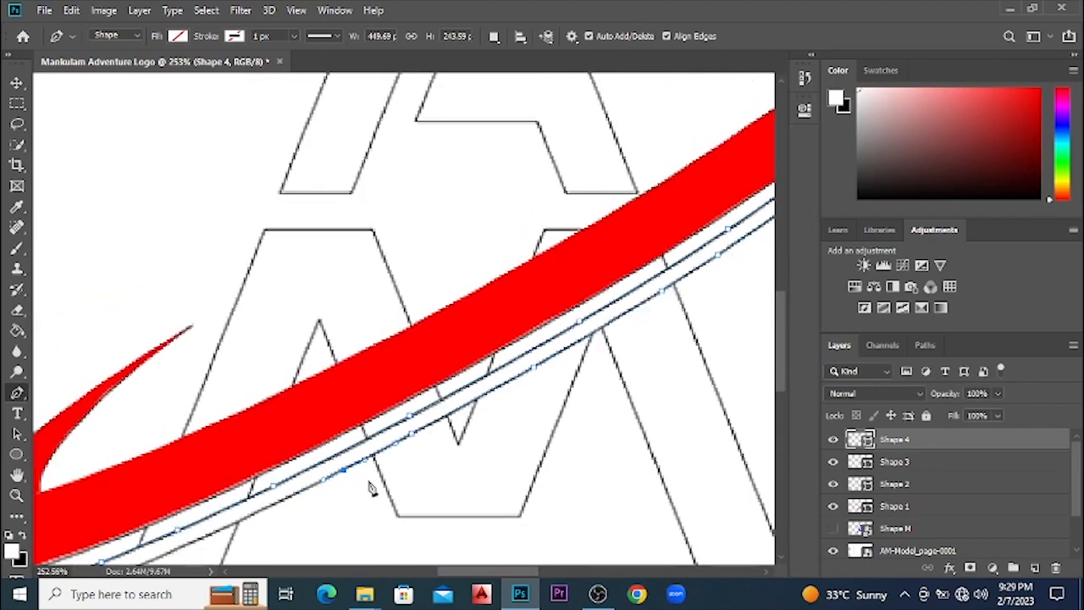
scroll(288, 486, down, 2)
scroll(206, 460, up, 3)
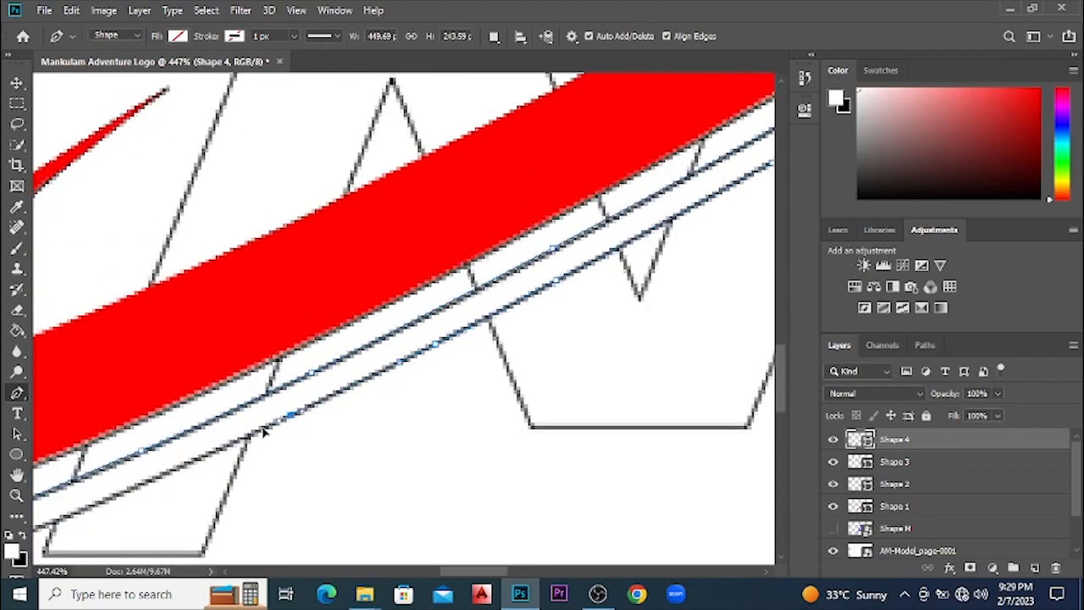
scroll(434, 454, down, 2)
drag(297, 450, 147, 512)
Trace around the thin band's rounded lower-left corner and close the path at its starting point
scroll(402, 478, down, 3)
scroll(274, 514, up, 2)
scroll(186, 527, up, 3)
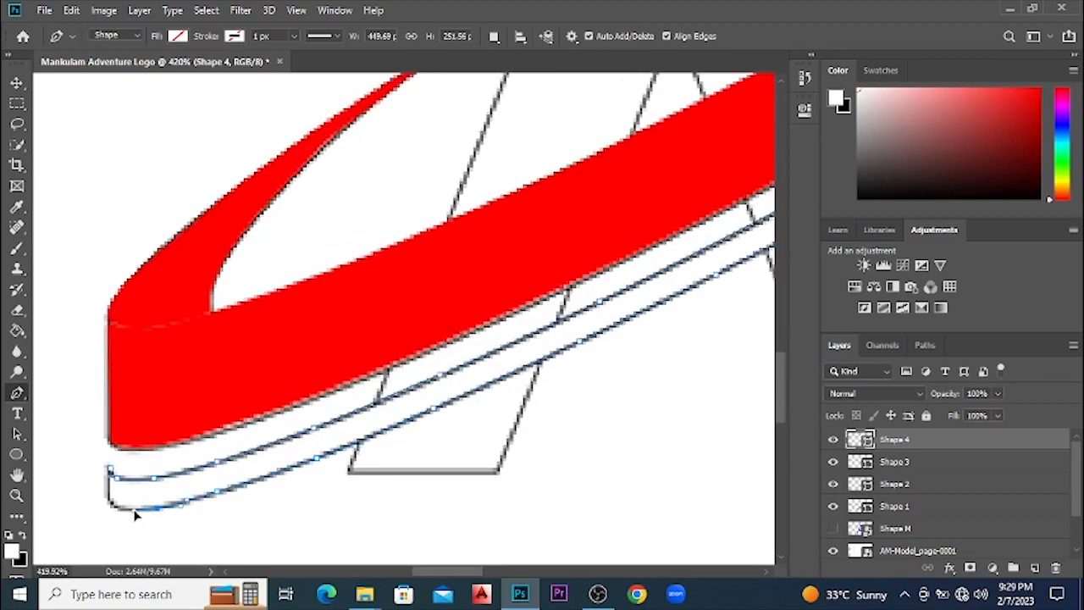
scroll(134, 515, up, 3)
click(123, 507)
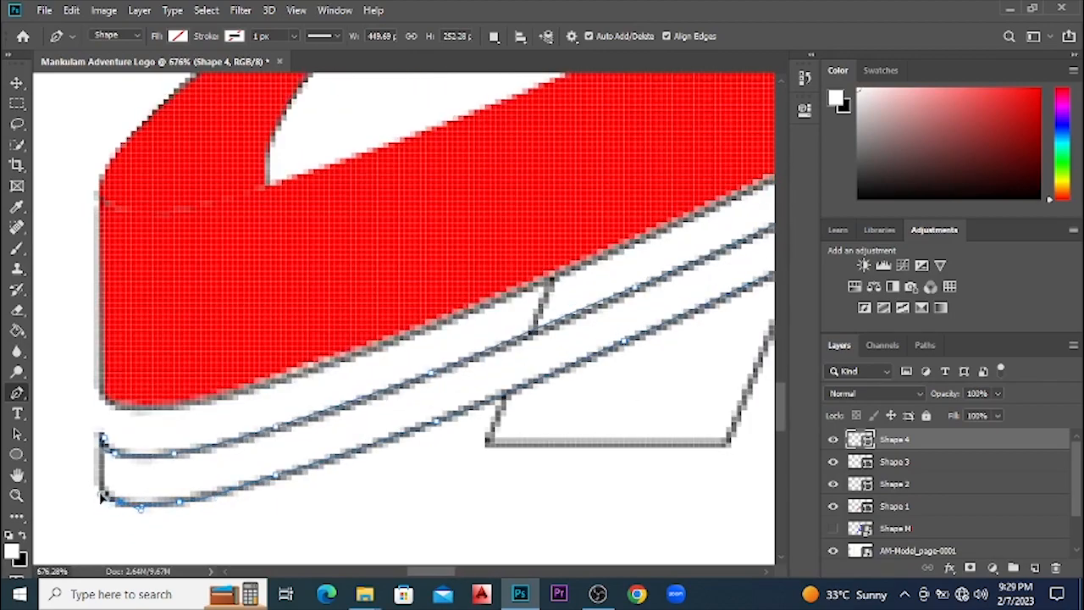
scroll(99, 498, up, 3)
click(100, 475)
click(108, 392)
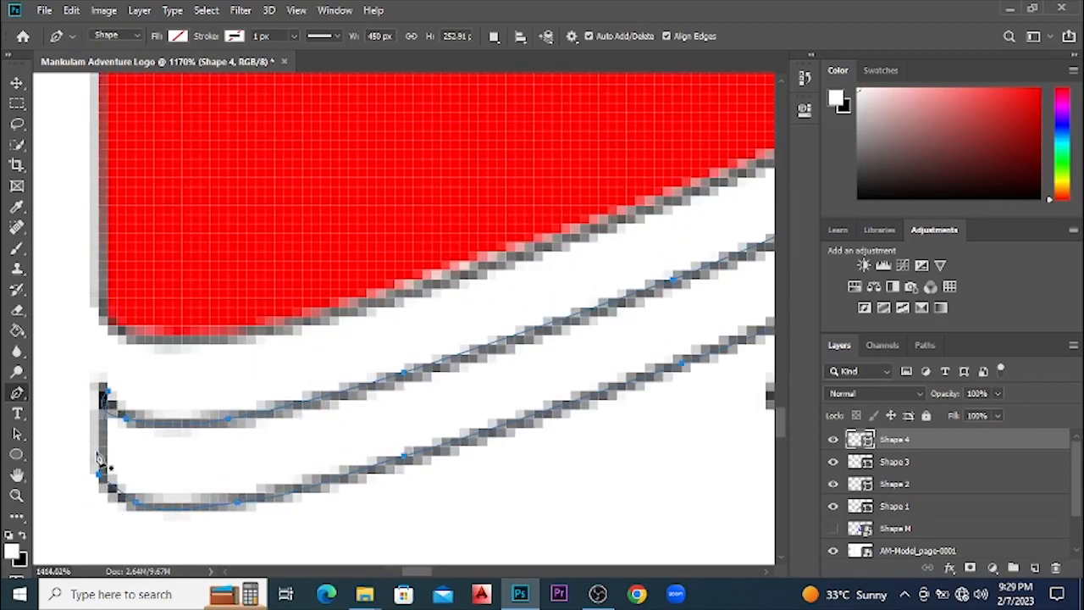
Refine the anchor and curve at the thin band's upper-left corner to match the line, undoing the last adjustment
scroll(100, 459, up, 1)
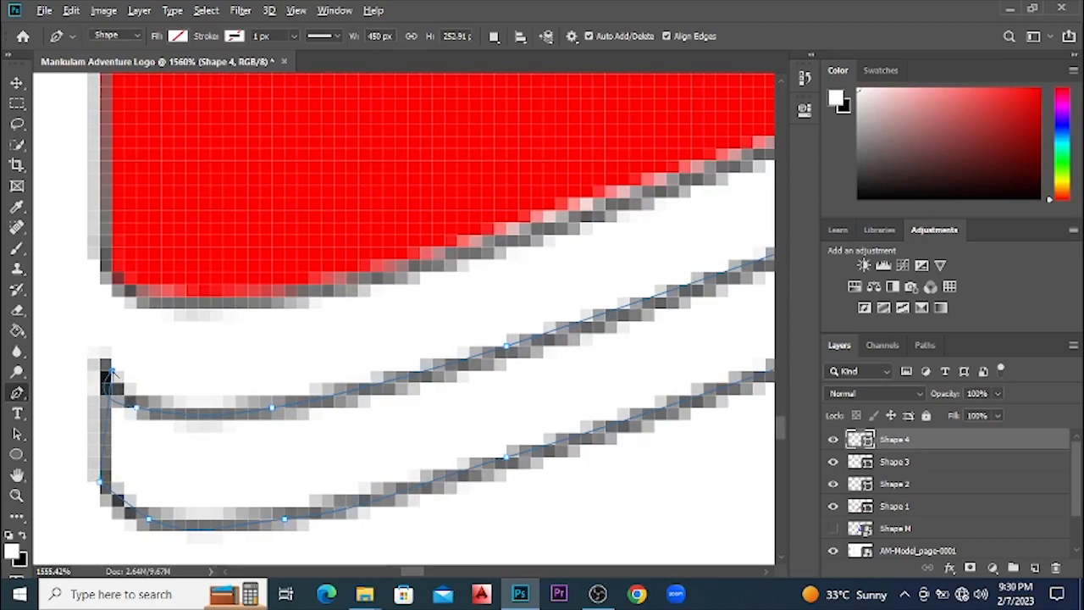
scroll(122, 427, up, 1)
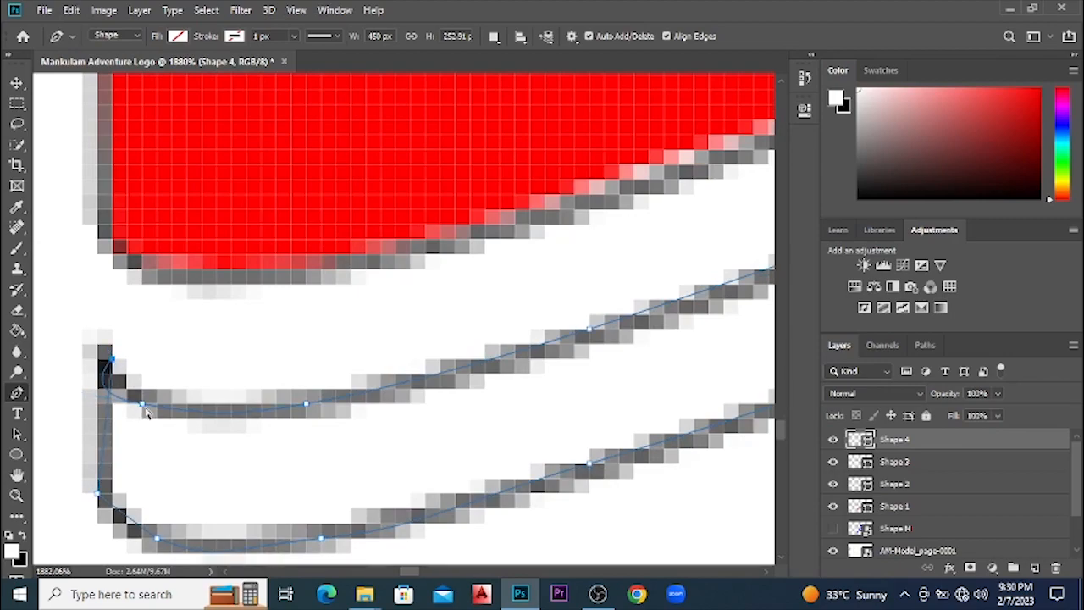
mouse_move(110, 360)
mouse_down()
mouse_move(120, 377)
mouse_move(108, 360)
mouse_up()
drag(76, 395, 111, 394)
drag(113, 366, 119, 388)
key(ctrl+z)
Fill the thin lower band with Pure Cyan Blue, trying plain cyan first
scroll(194, 483, down, 6)
scroll(183, 498, down, 5)
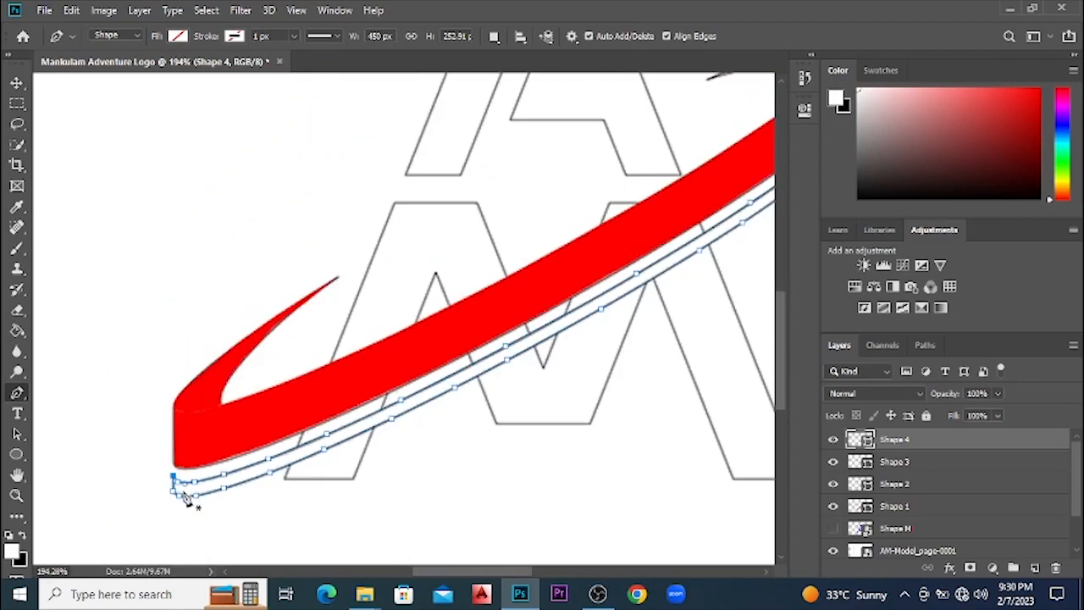
click(177, 36)
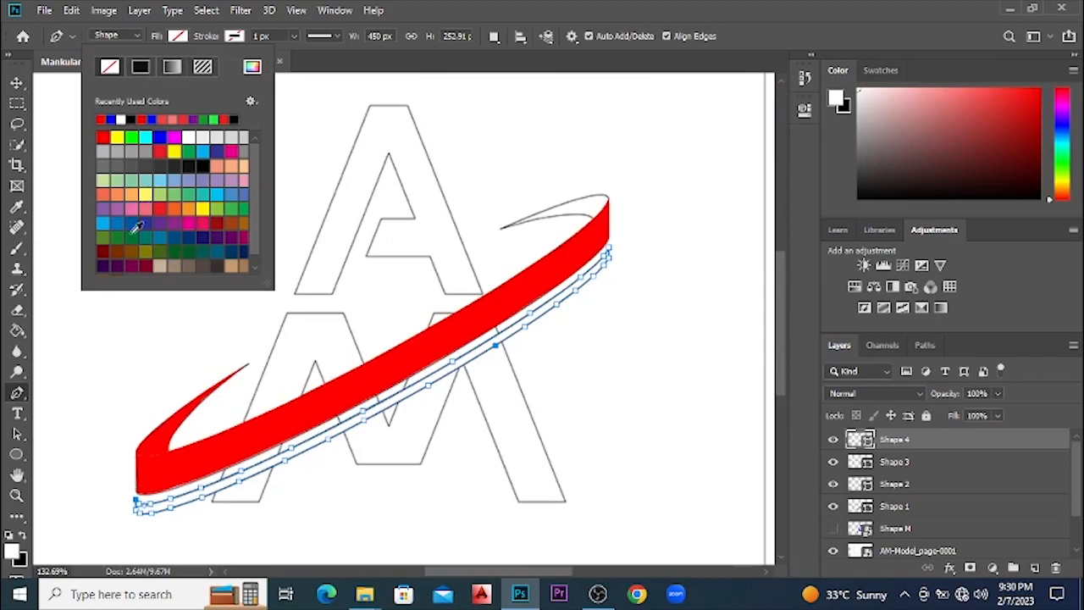
click(146, 137)
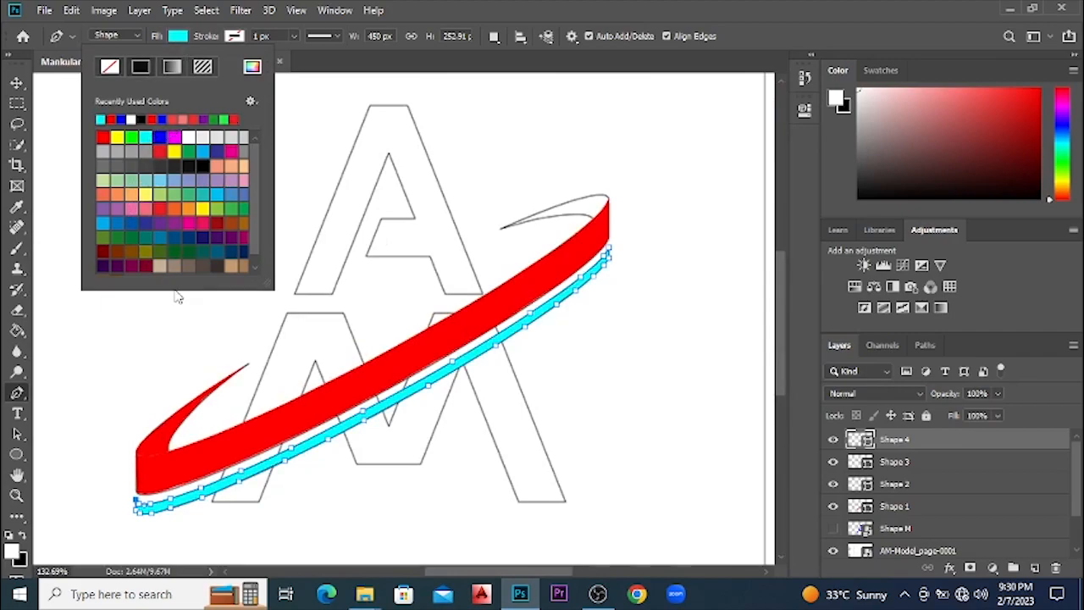
click(120, 222)
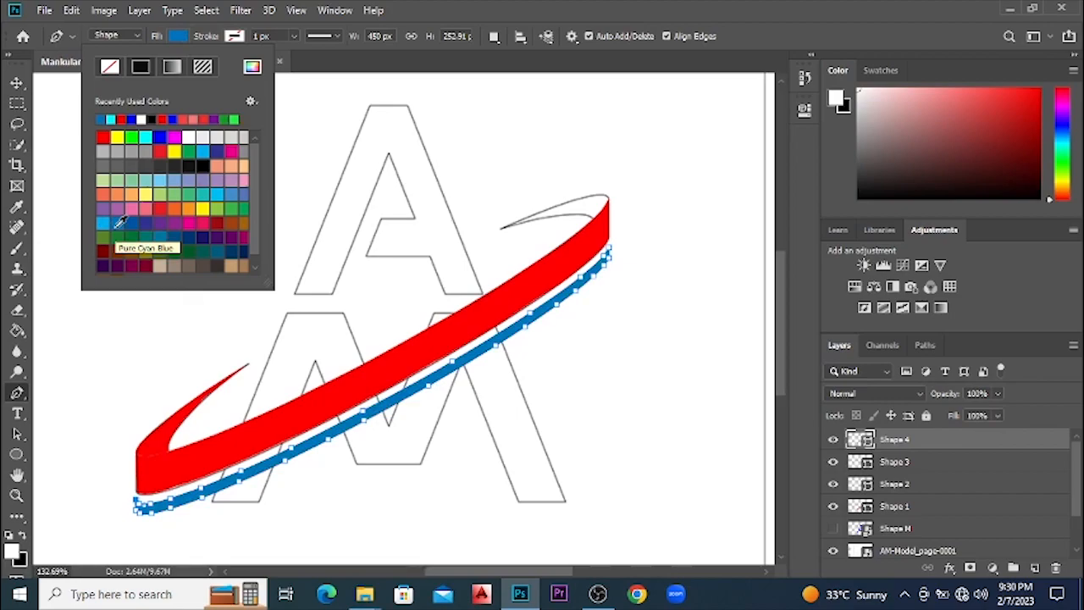
Move the Shape 4 layer above Shape 3 in the layer stack
click(179, 36)
key(Return)
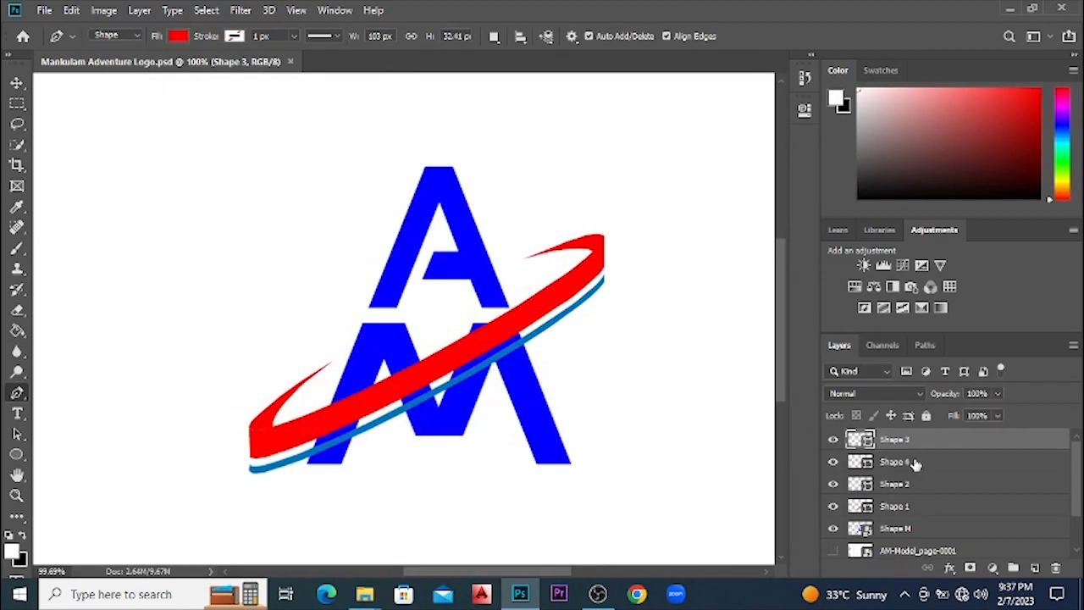
drag(915, 463, 914, 447)
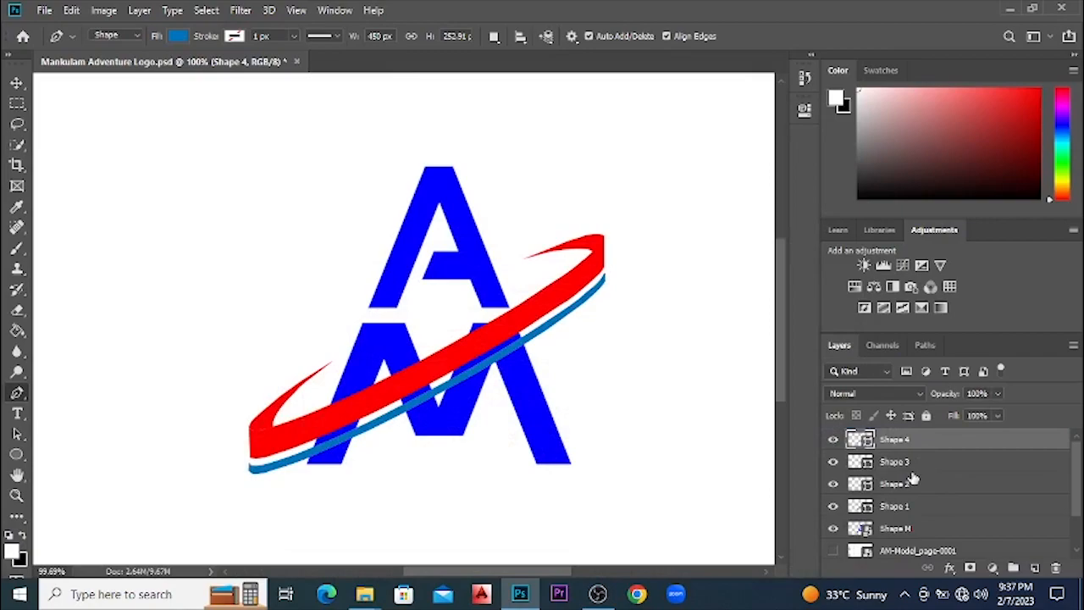
Recolour the thin lower band (Shape 4) with the lighter cyan-blue swatch beside Pure Cyan Blue and save the document
click(178, 35)
click(103, 222)
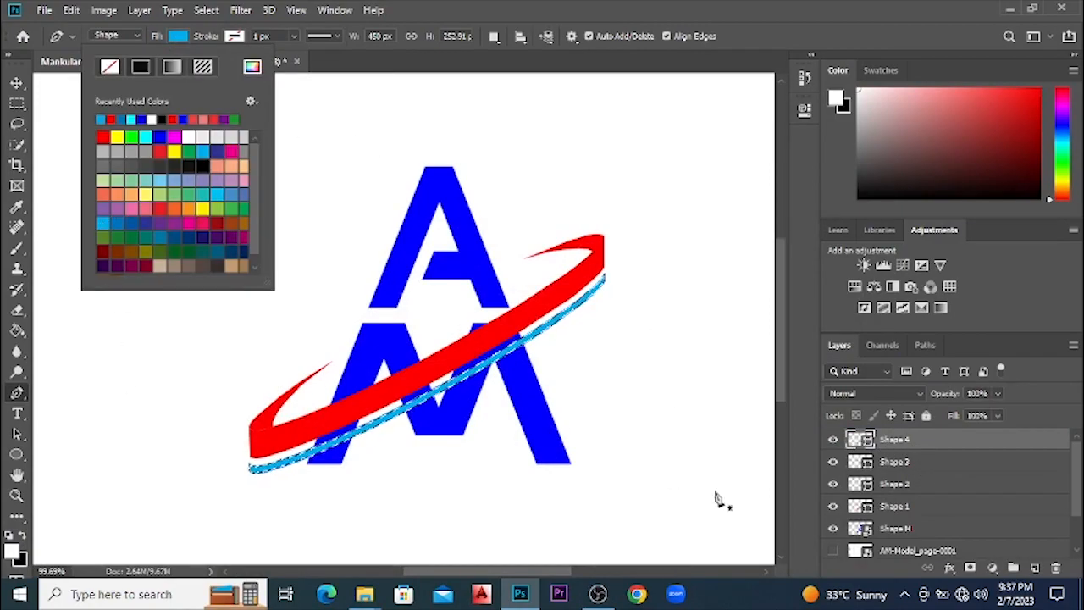
key(Return)
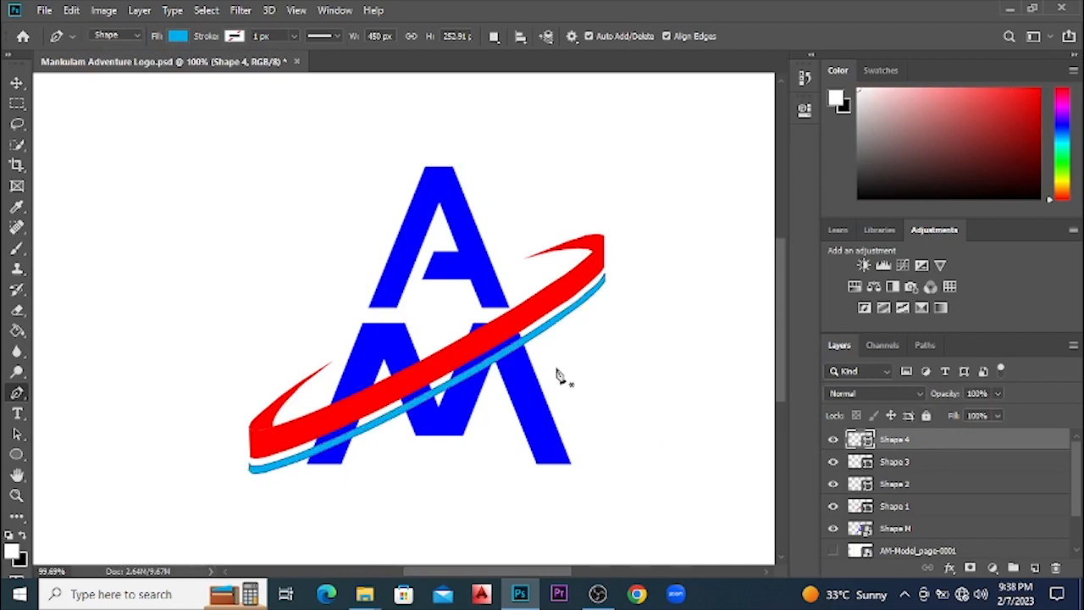
scroll(525, 381, up, 1)
key(ctrl+s)
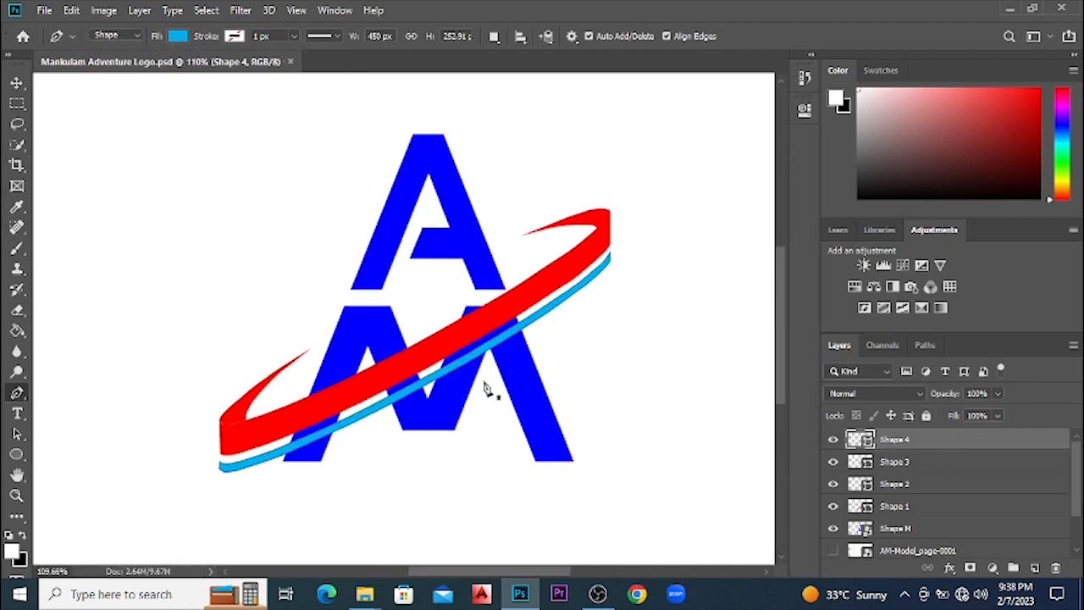
Rename the Shape M layer as Shape AM
scroll(906, 493, down, 2)
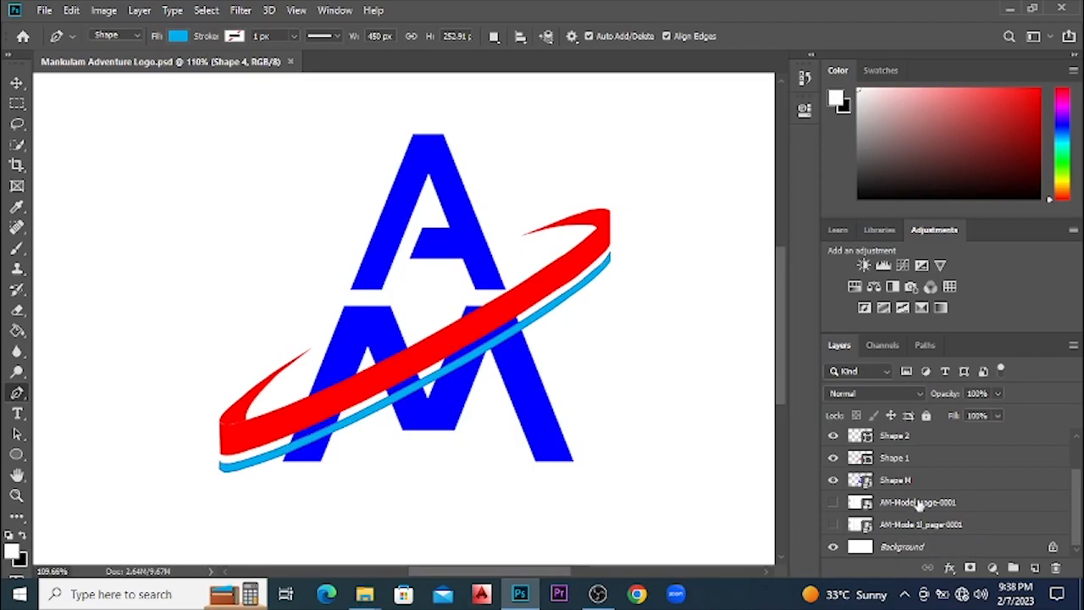
click(928, 483)
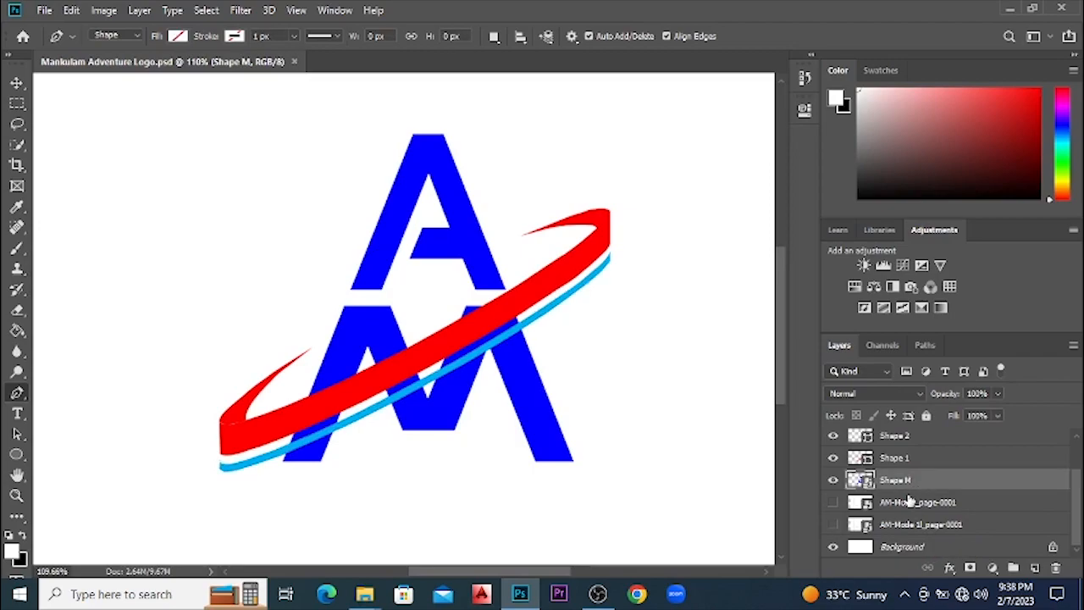
double_click(913, 490)
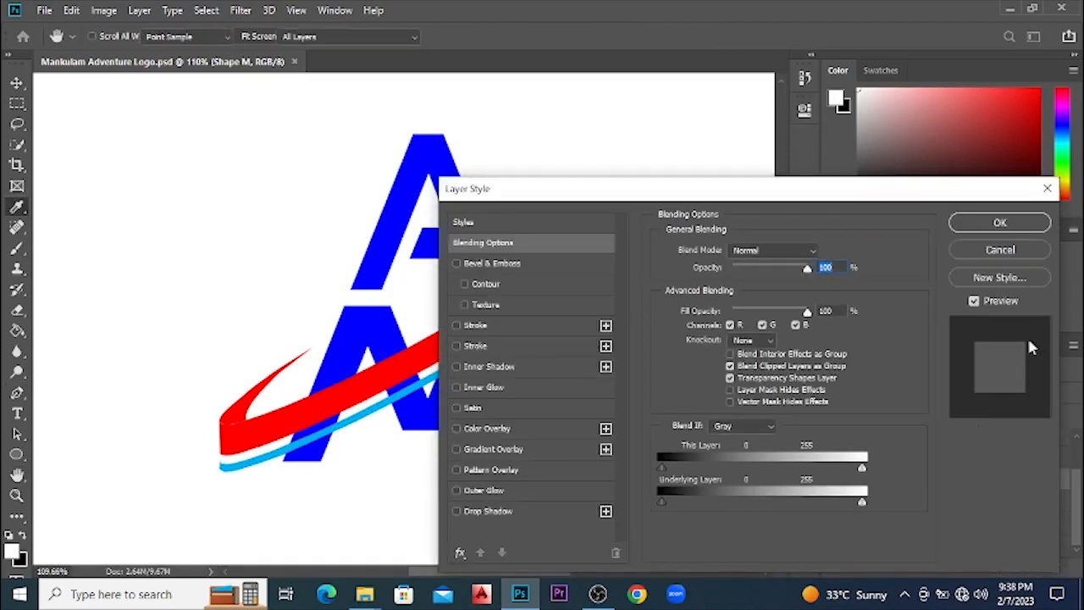
key(Escape)
double_click(897, 481)
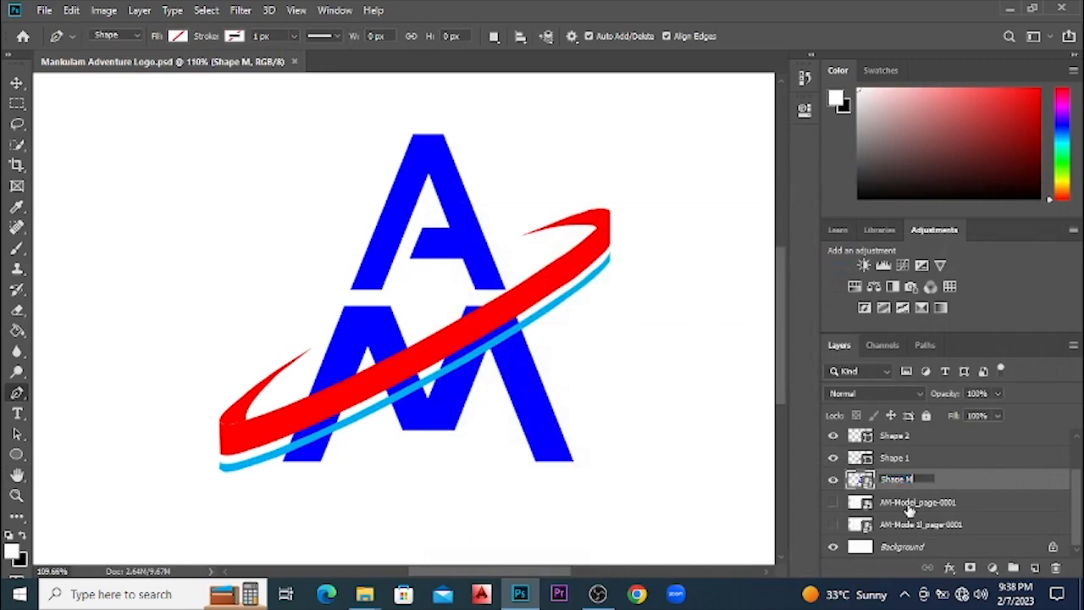
text(Shape AM)
key(Return)
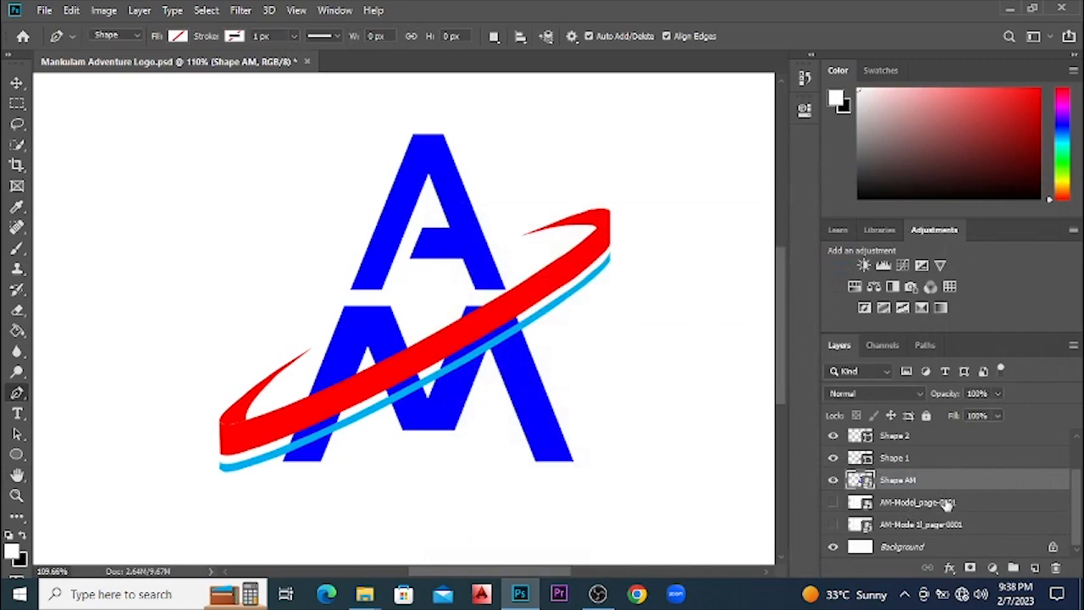
Load the Shape AM letters as a selection and add a gradient fill layer to them with the Neutral Density preset
ctrl+click(857, 480)
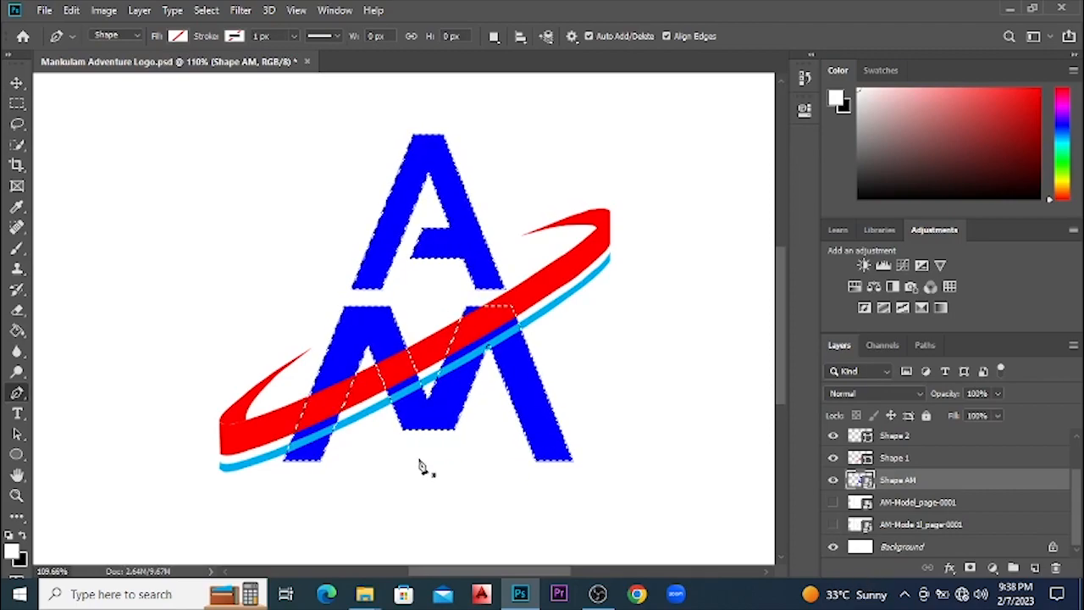
scroll(385, 407, up, 2)
scroll(462, 387, down, 1)
scroll(528, 378, up, 1)
click(993, 567)
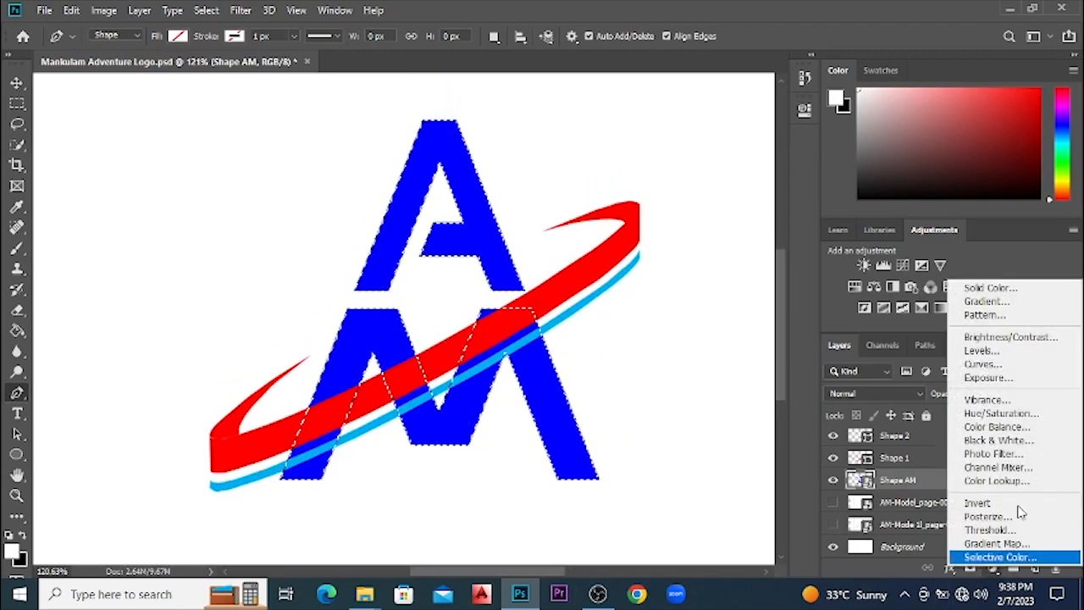
click(1009, 298)
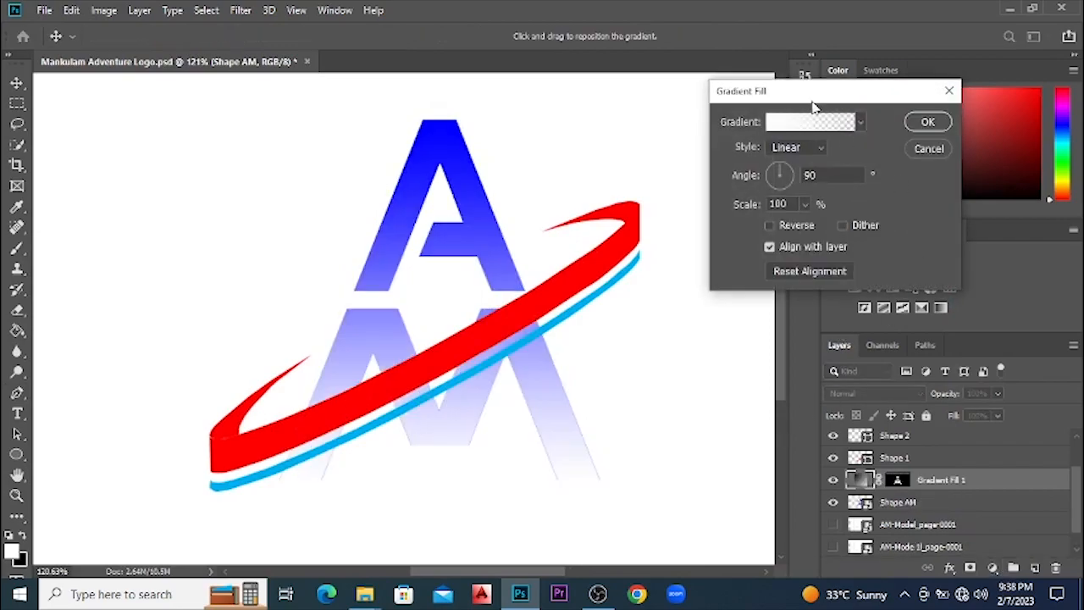
drag(808, 91, 853, 92)
click(855, 123)
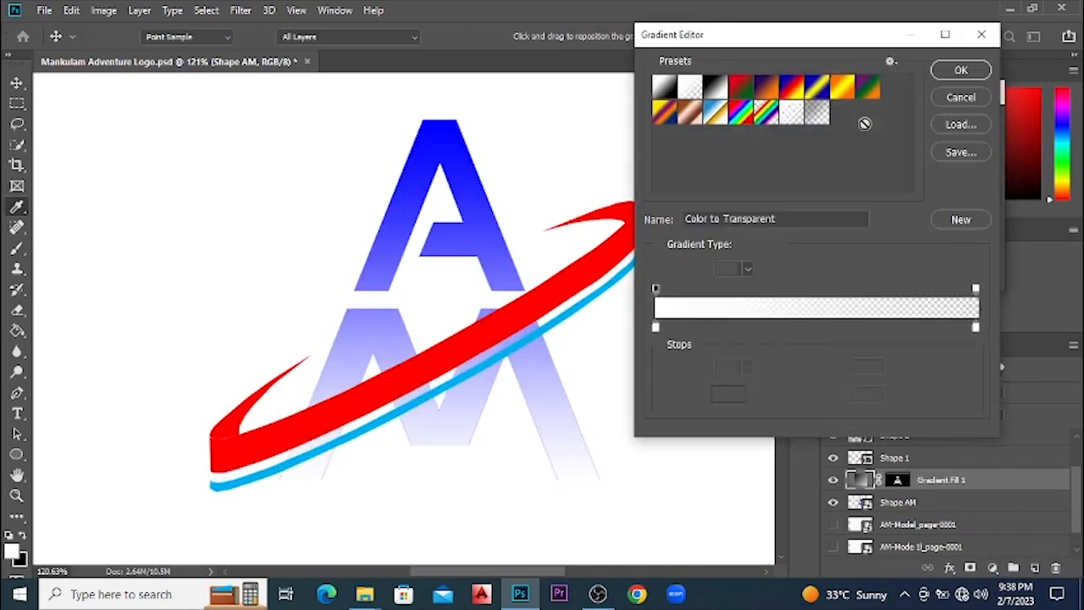
click(816, 113)
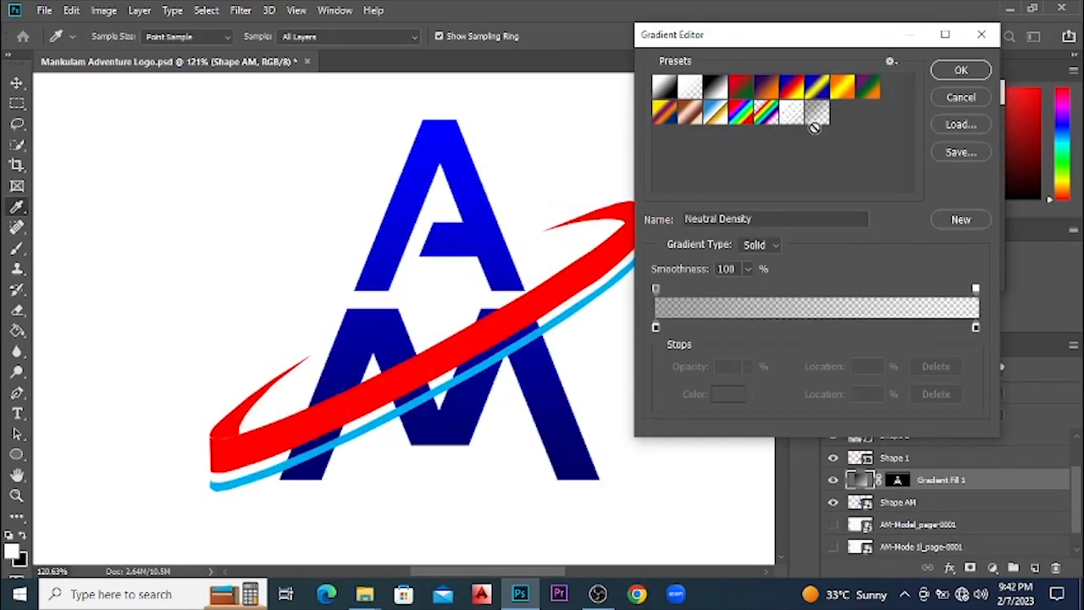
click(969, 74)
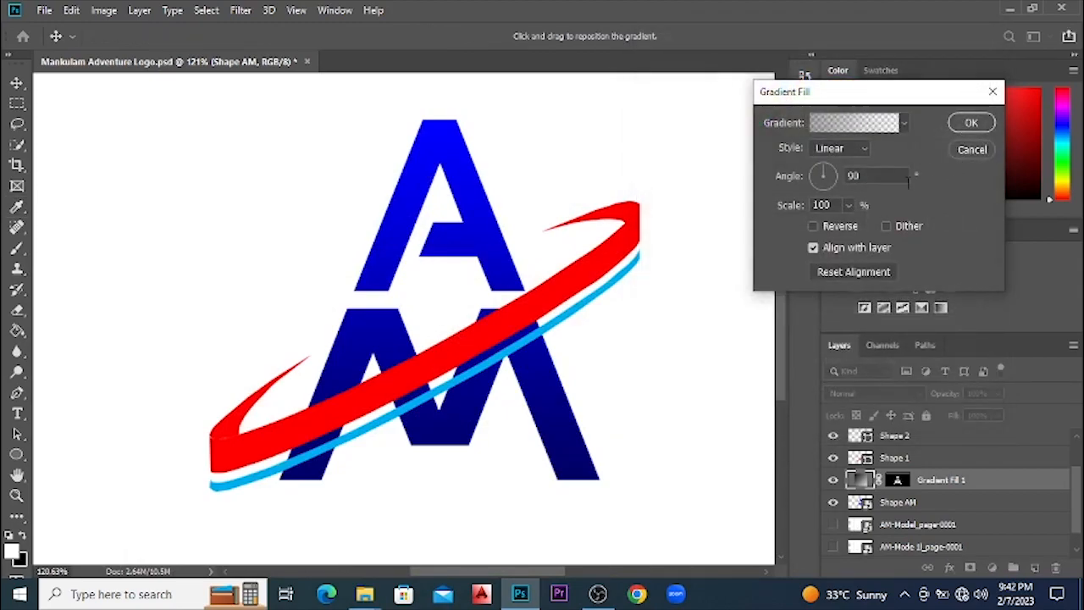
Reverse the letters' linear gradient, set its angle to 180° and scale to 50%, and apply it
click(852, 151)
click(846, 155)
click(815, 226)
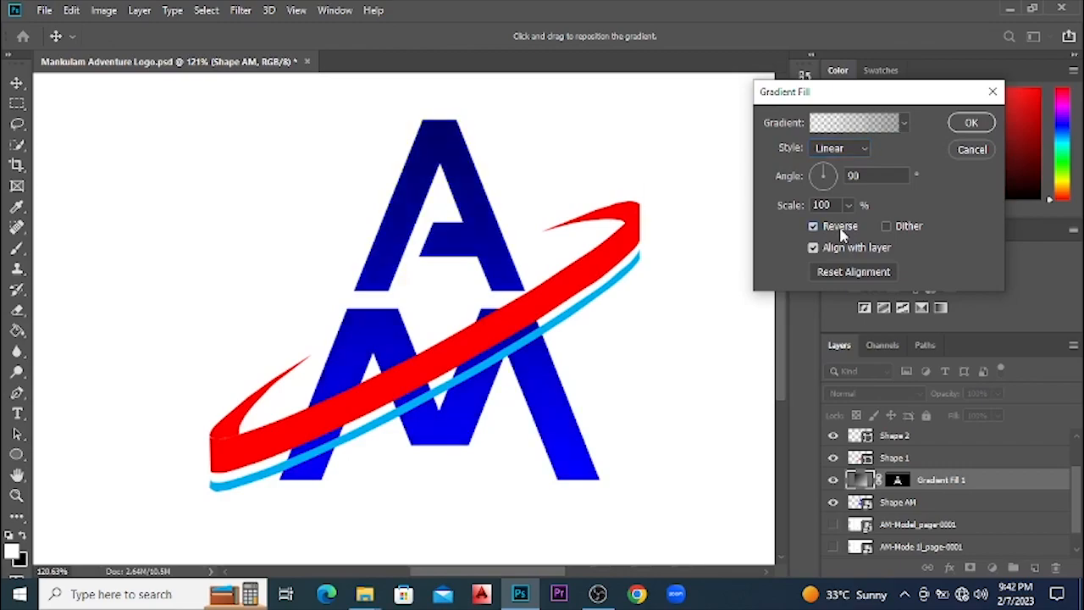
click(862, 183)
text(45)
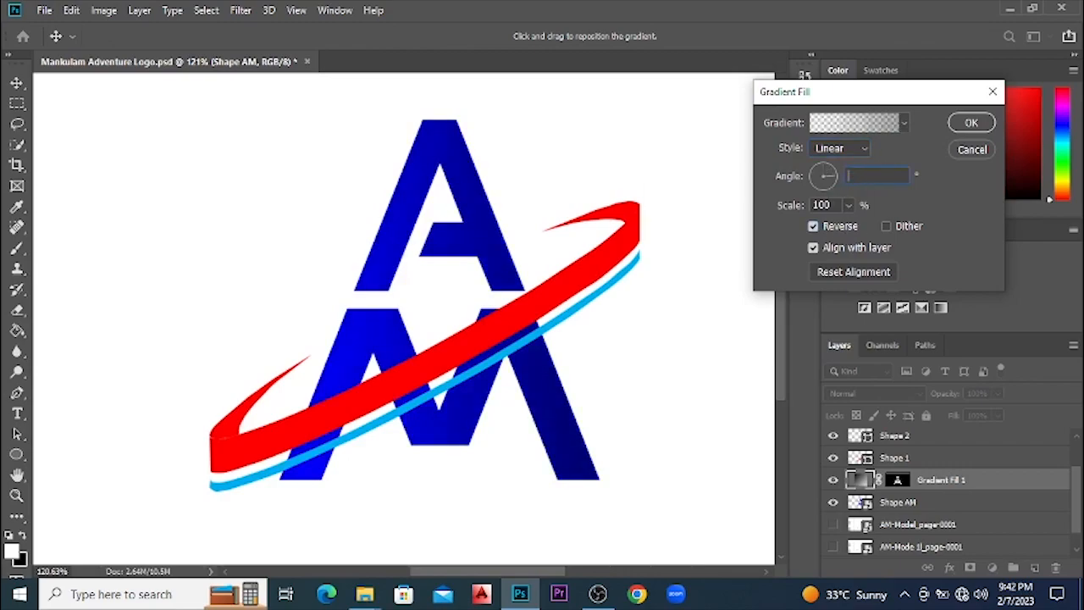
text(180)
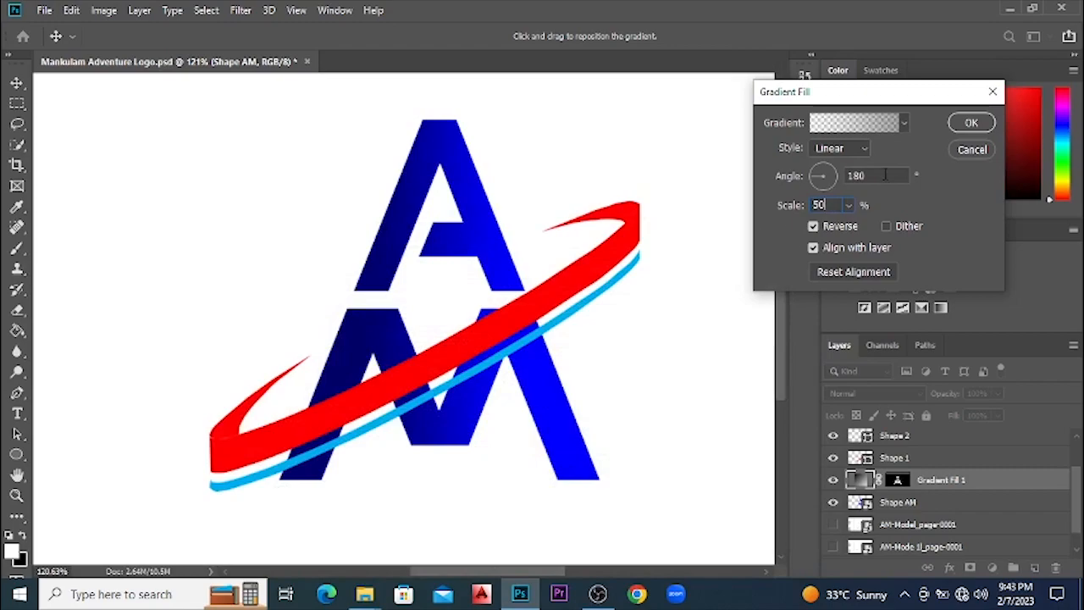
click(973, 126)
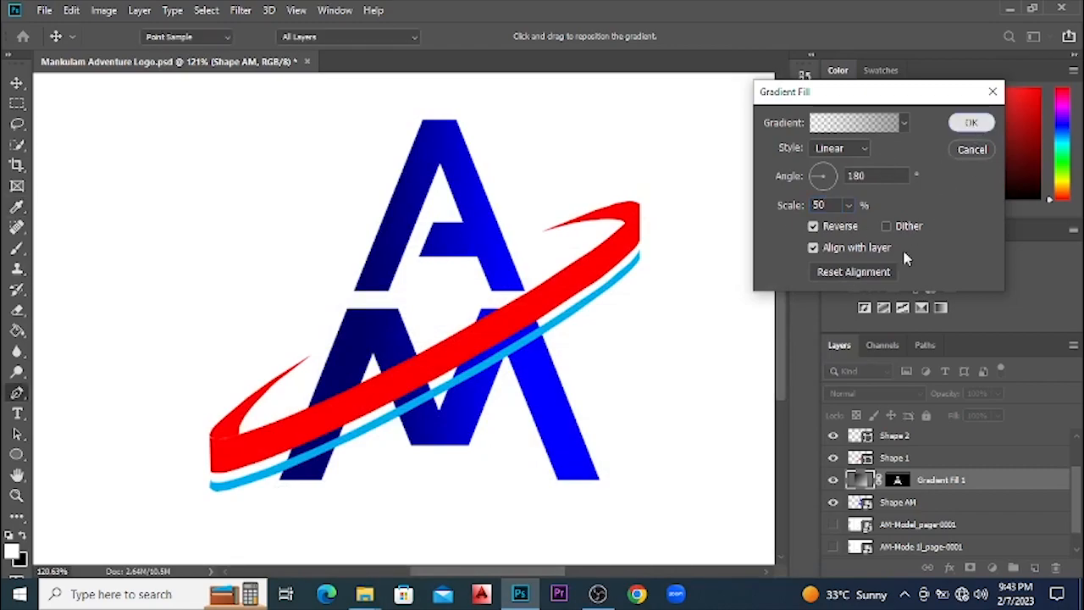
Load the wide red band (Shape 1) as a selection and add a gradient fill layer with the Neutral Density preset
scroll(941, 500, up, 2)
scroll(924, 527, down, 1)
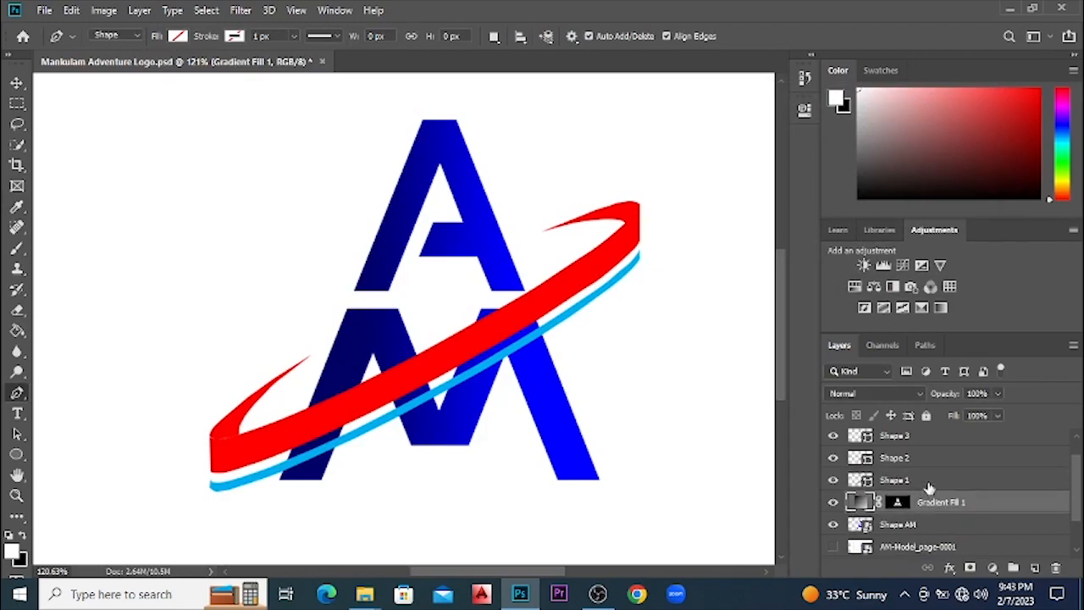
click(930, 488)
ctrl+click(860, 479)
click(992, 567)
click(985, 300)
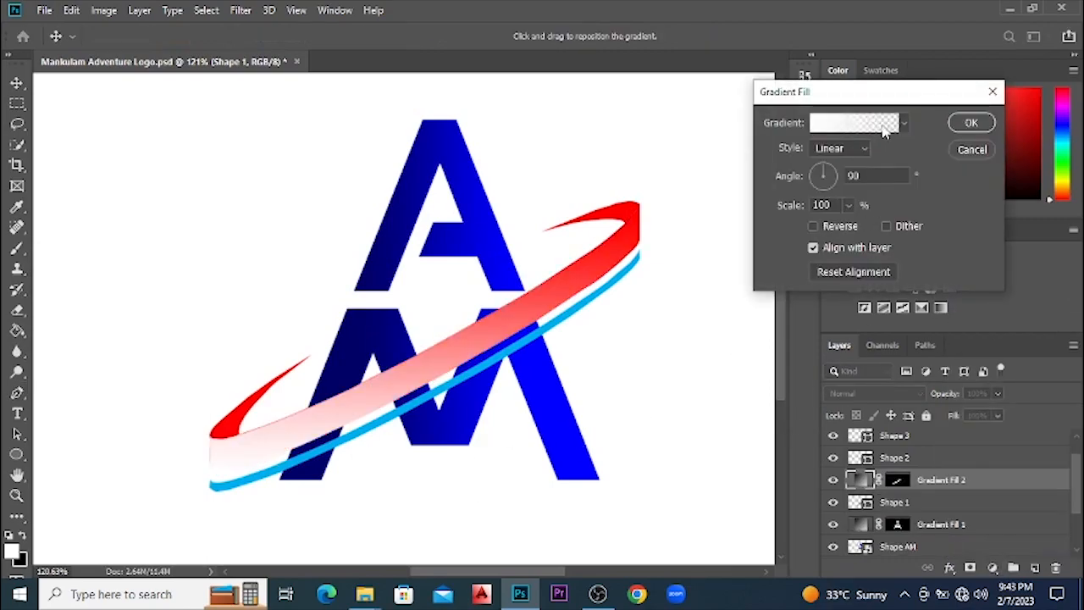
click(884, 123)
click(819, 159)
click(963, 71)
Make the wide band's gradient radial and reversed at 45° and 100% scale, trying 50% scale first, and apply it
click(855, 149)
click(826, 175)
click(814, 227)
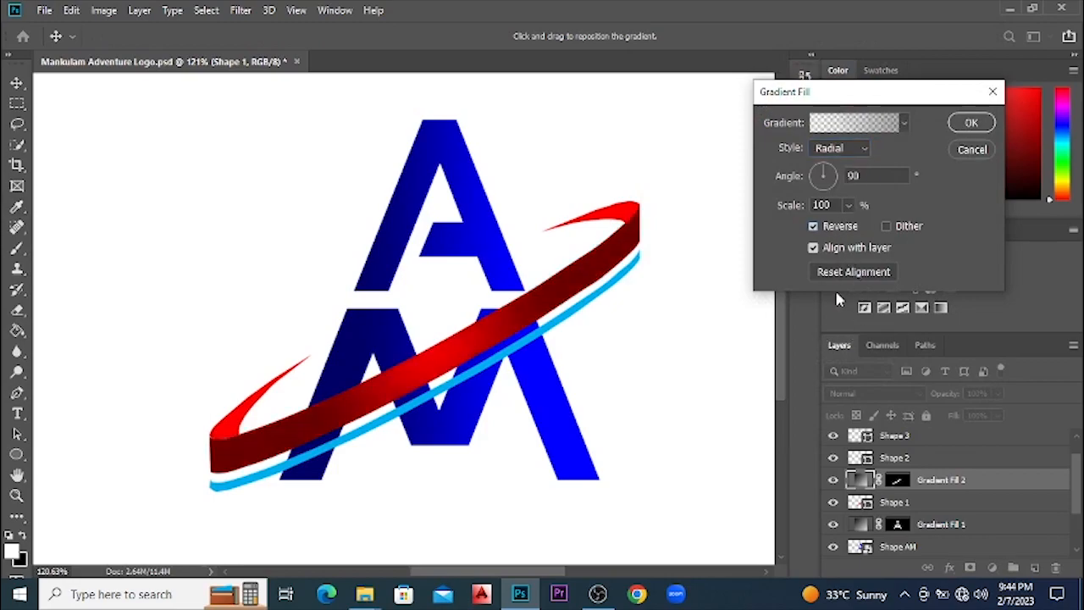
click(865, 176)
text(45)
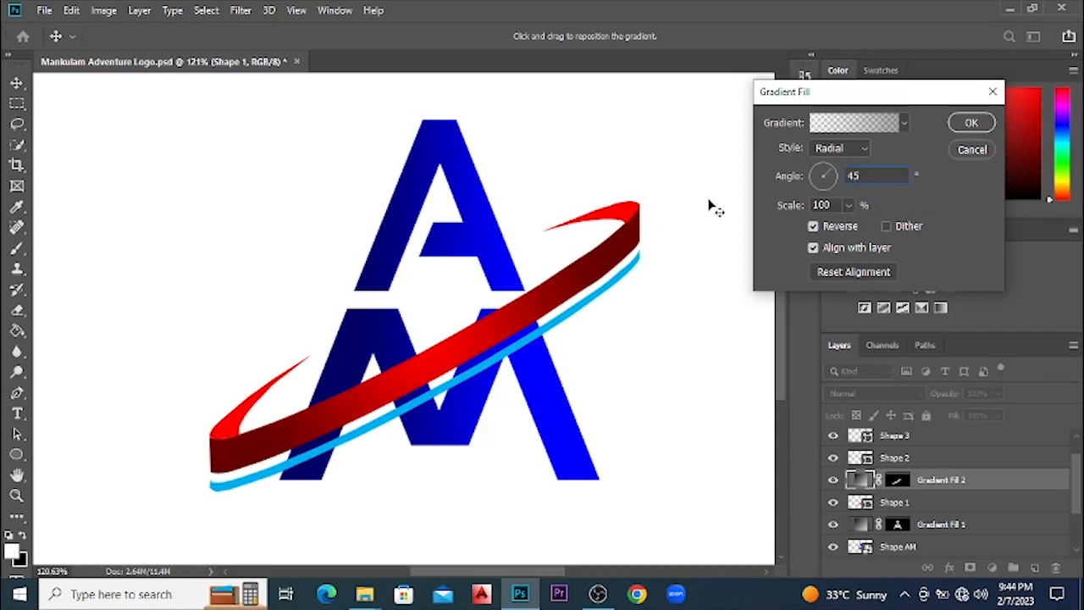
key(Tab)
text(50)
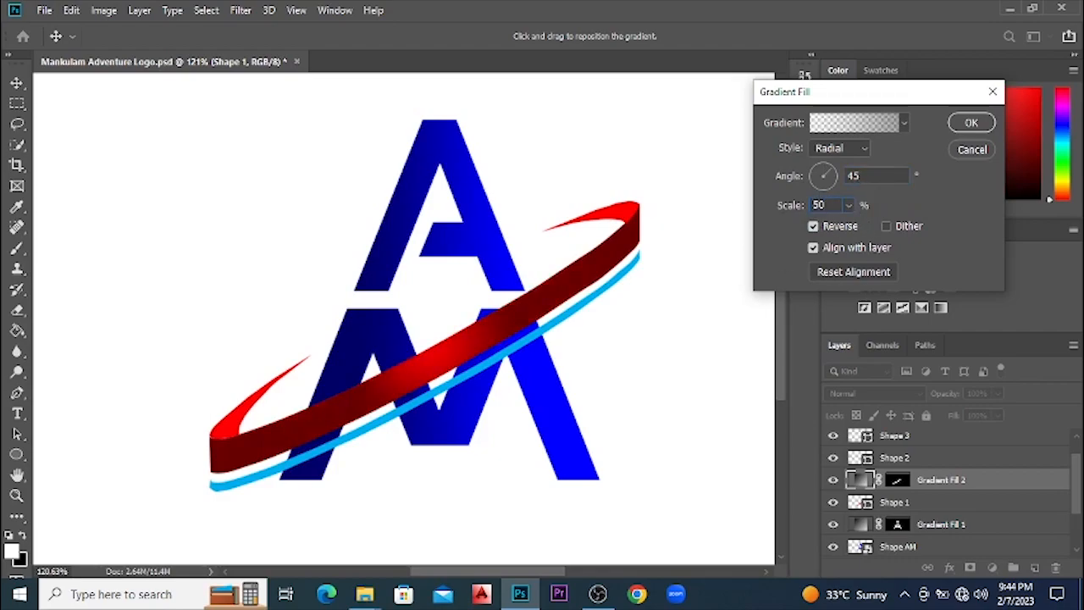
key(BackSpace)
key(BackSpace)
text(100)
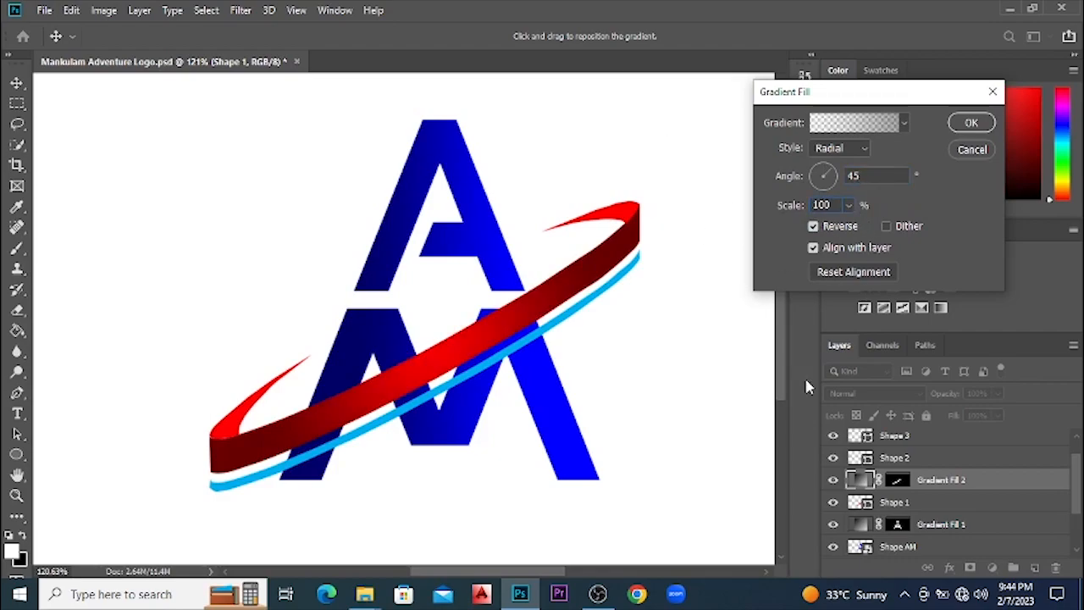
click(972, 123)
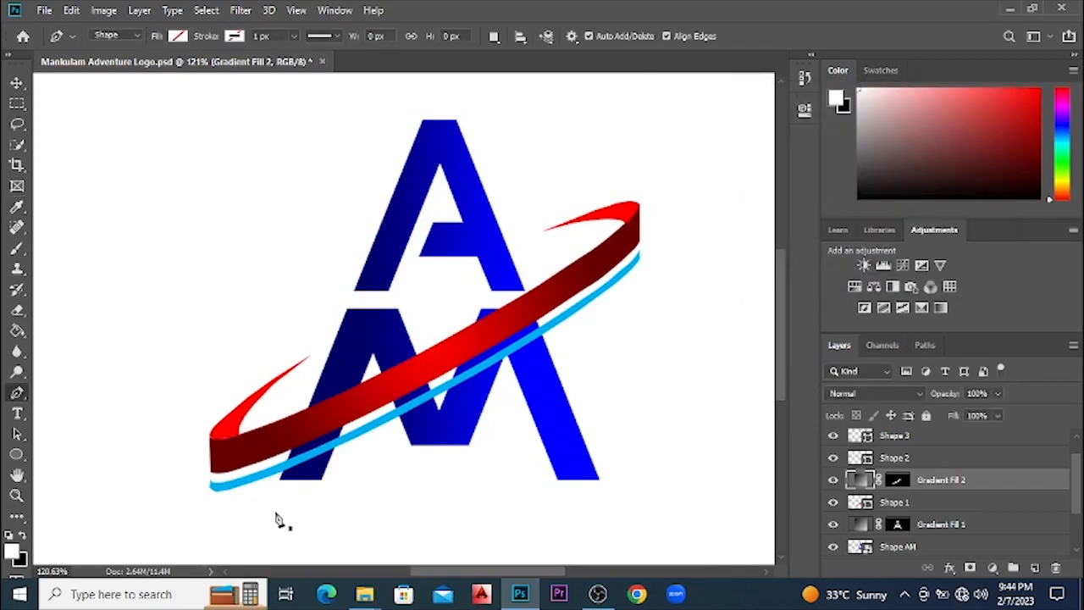
Load the left red swoosh tail (Shape 2) as a selection and add a gradient fill layer with the Neutral Density preset
scroll(246, 514, up, 3)
scroll(919, 483, up, 1)
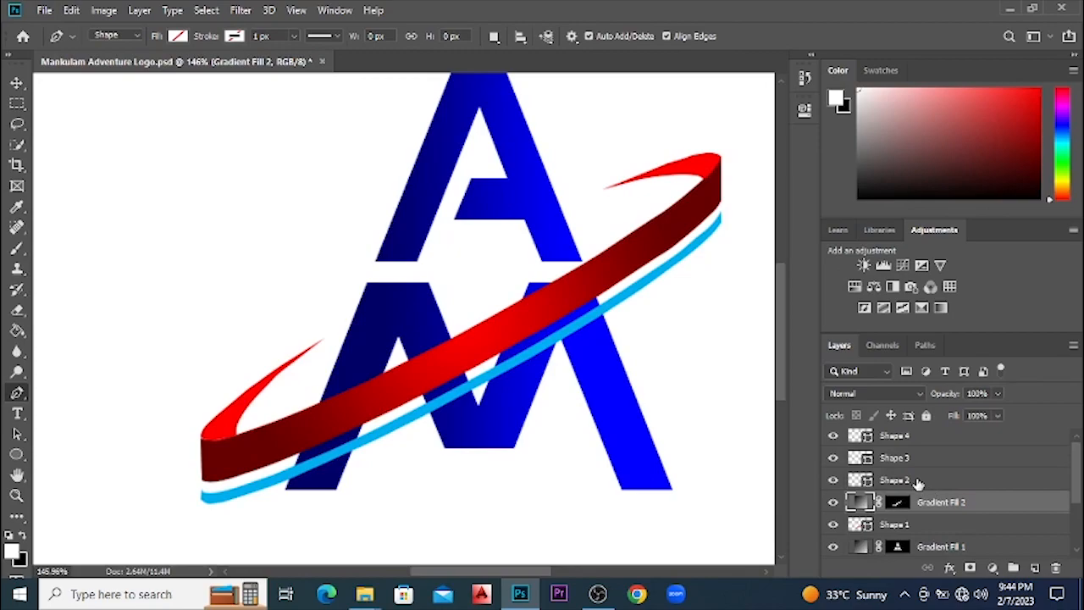
click(899, 481)
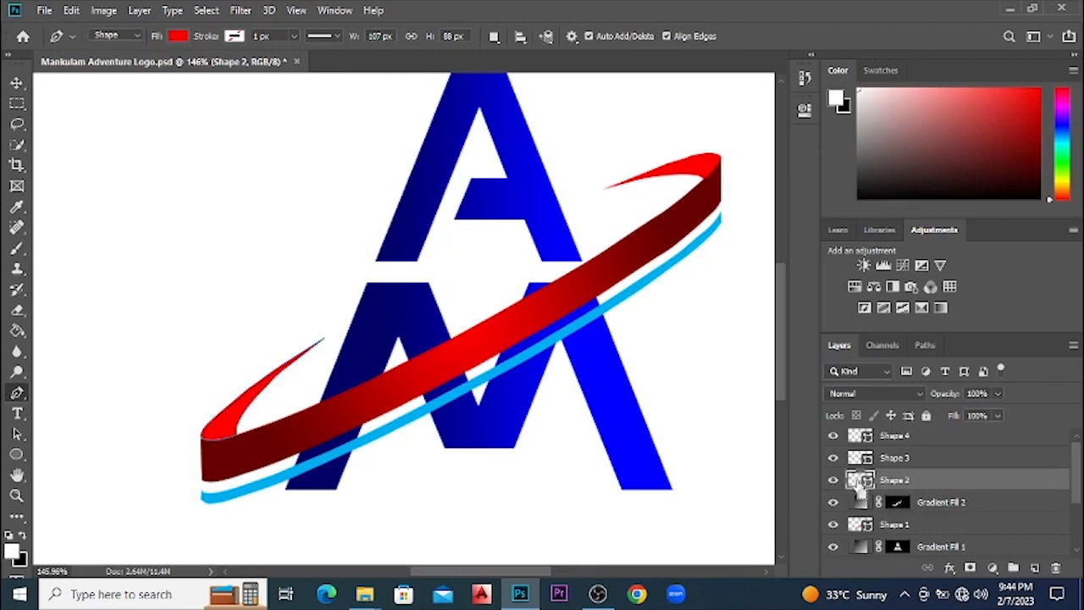
click(992, 567)
click(1020, 300)
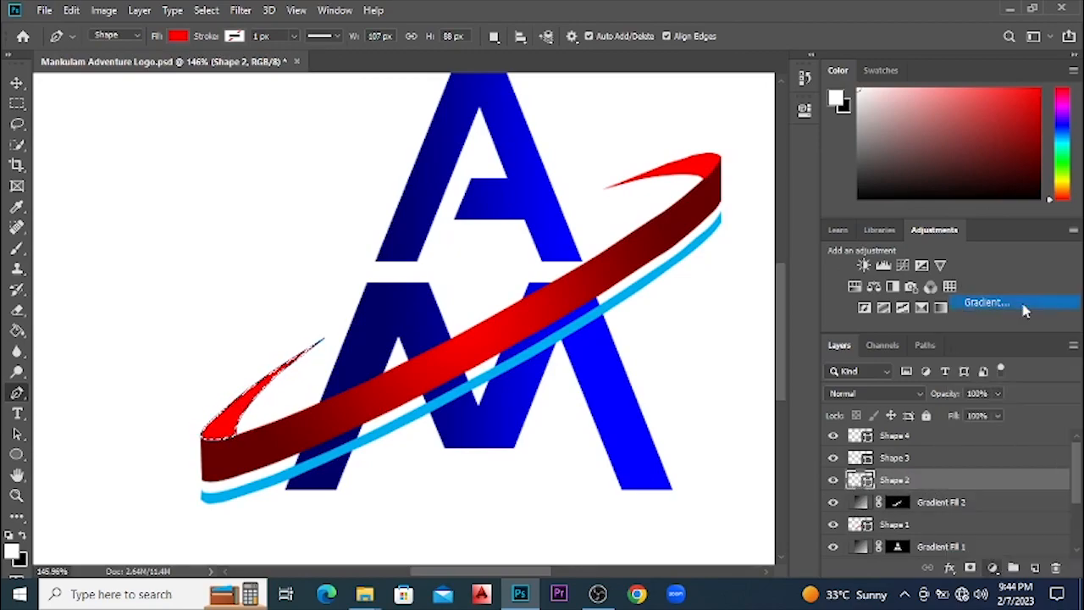
click(868, 125)
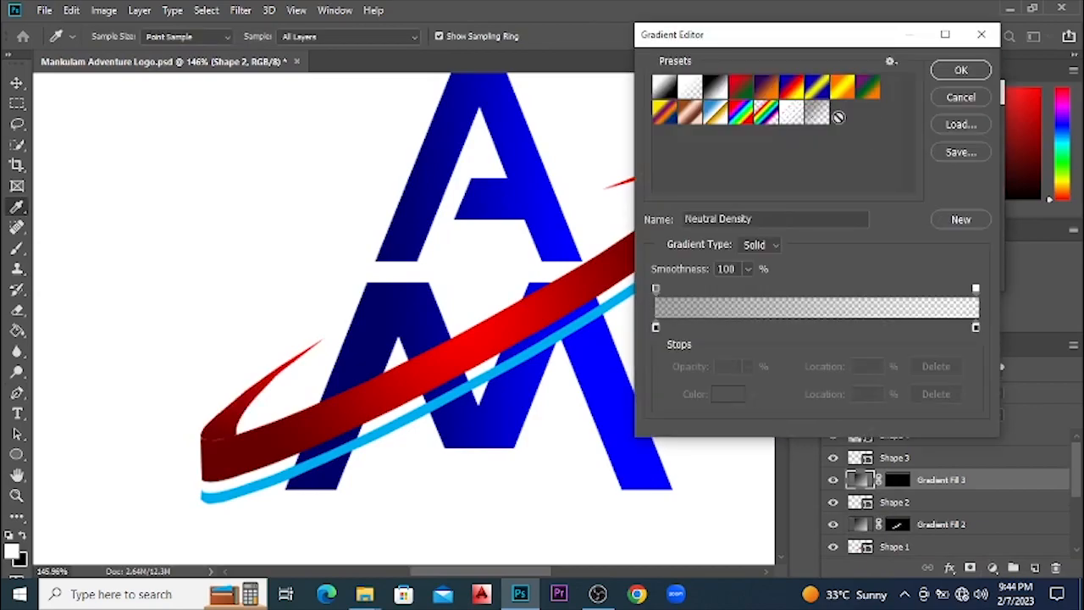
click(961, 70)
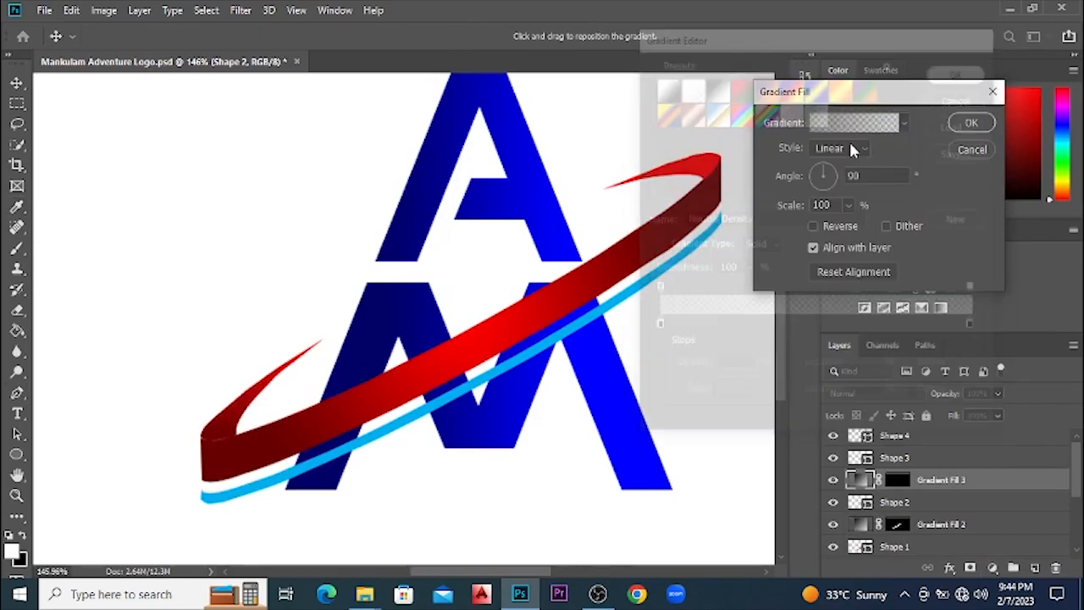
Reverse the left swoosh tail's linear gradient at 90° and 100% scale, trying a 45° angle first, and apply it
click(837, 226)
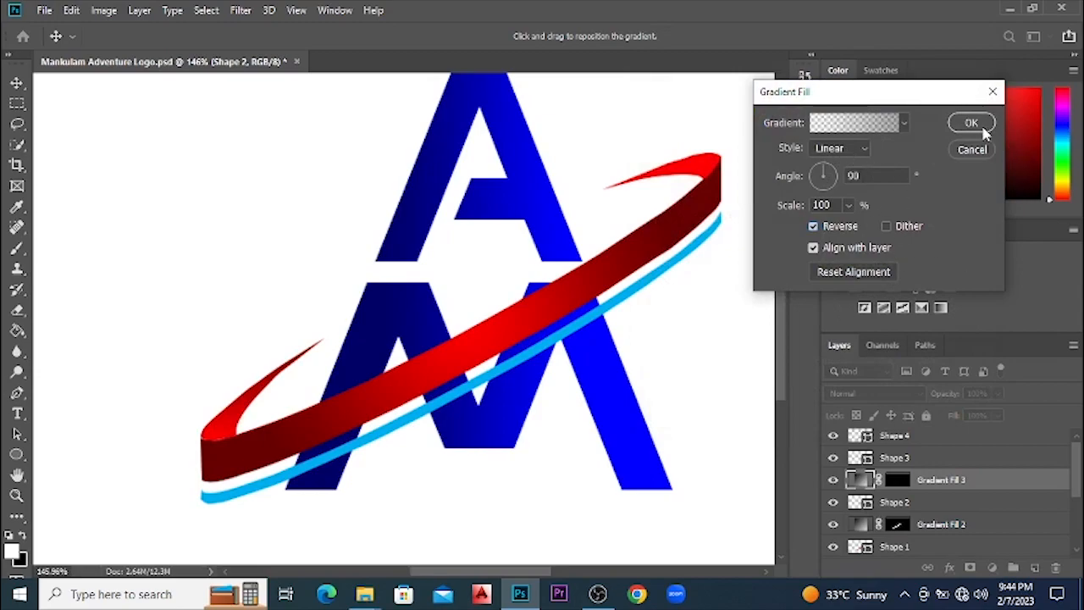
double_click(856, 176)
text(45)
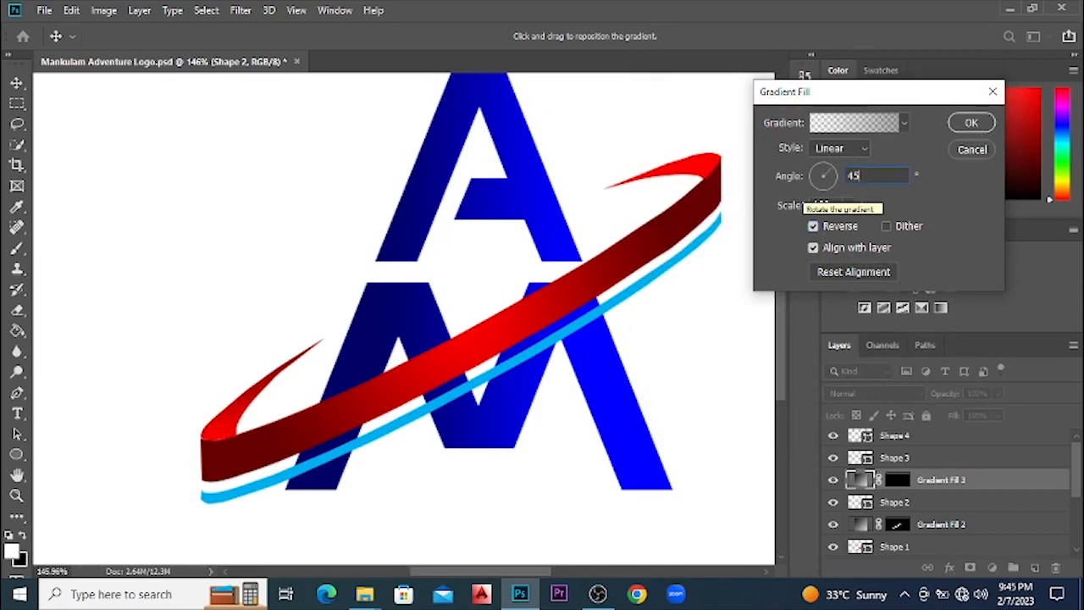
key(BackSpace)
key(BackSpace)
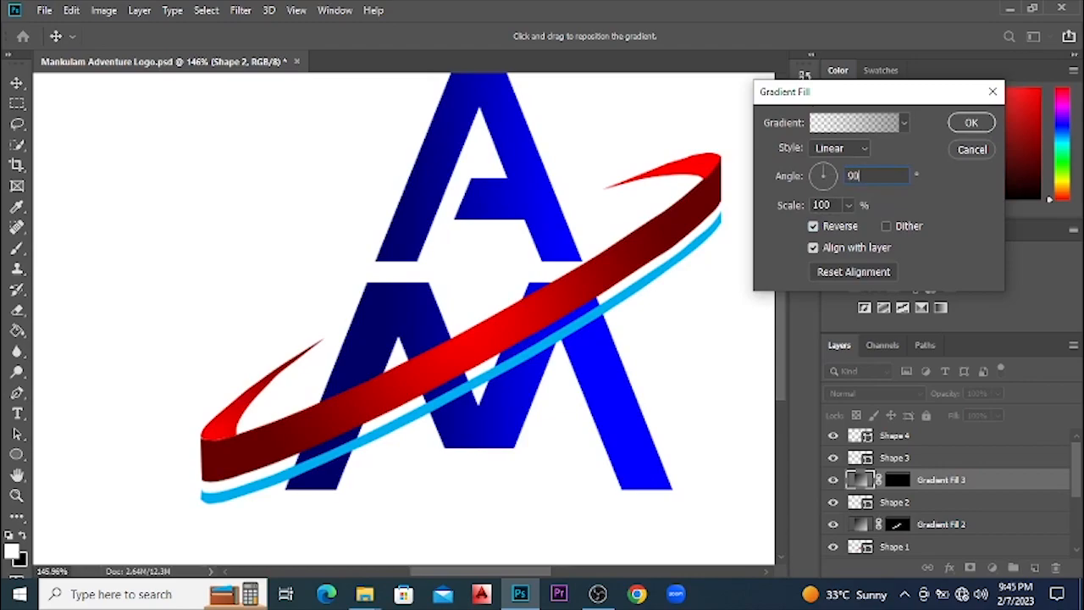
click(971, 123)
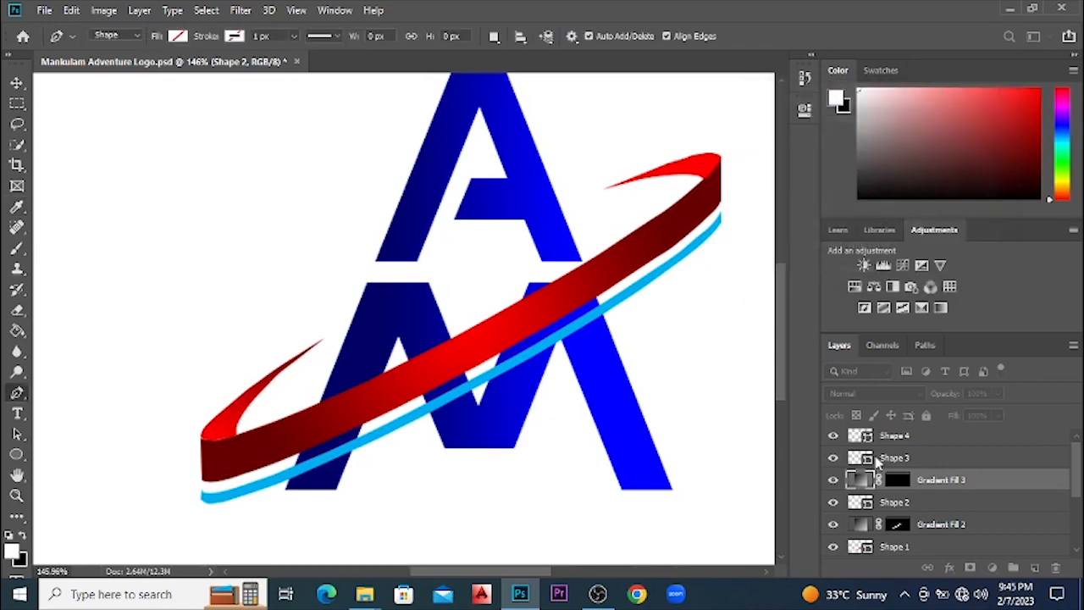
Load the right red swoosh tail (Shape 3) as a selection and add a gradient fill layer with the Neutral Density preset
scroll(441, 459, down, 1)
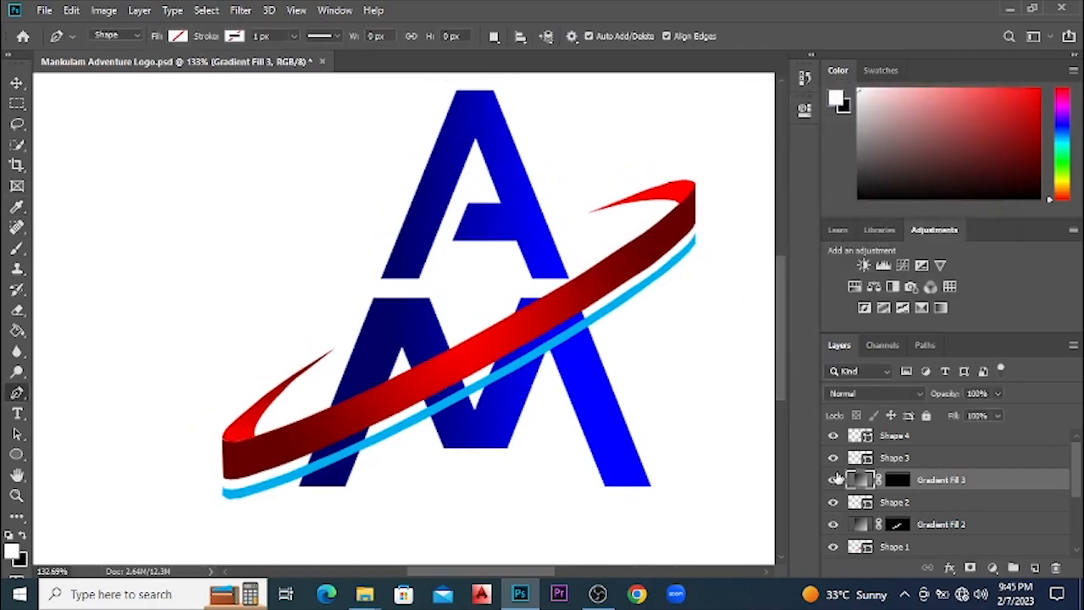
scroll(931, 511, up, 1)
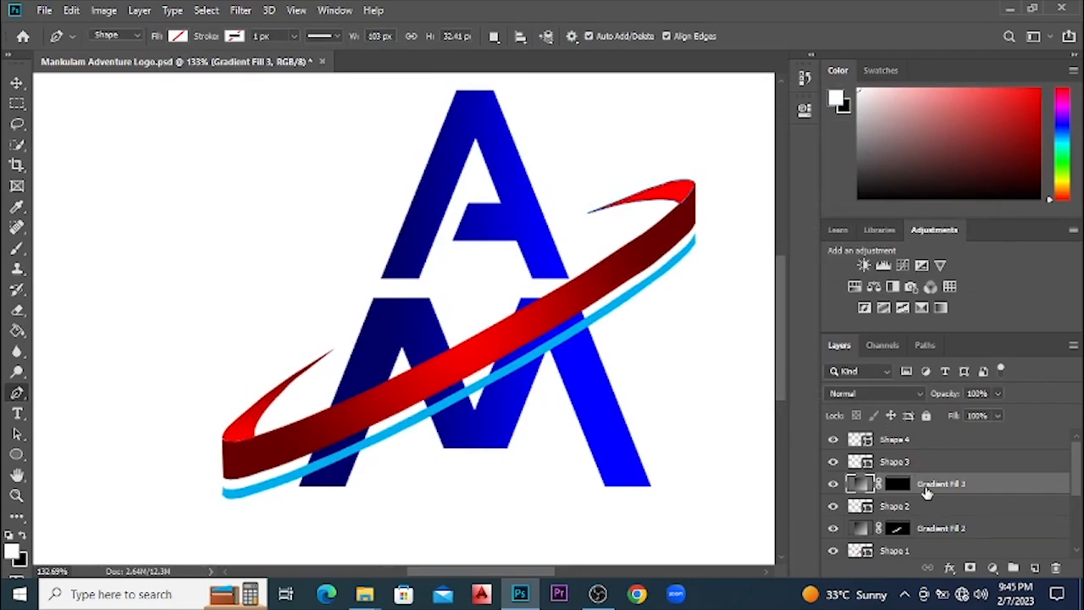
click(915, 464)
ctrl+click(859, 462)
click(993, 568)
click(982, 300)
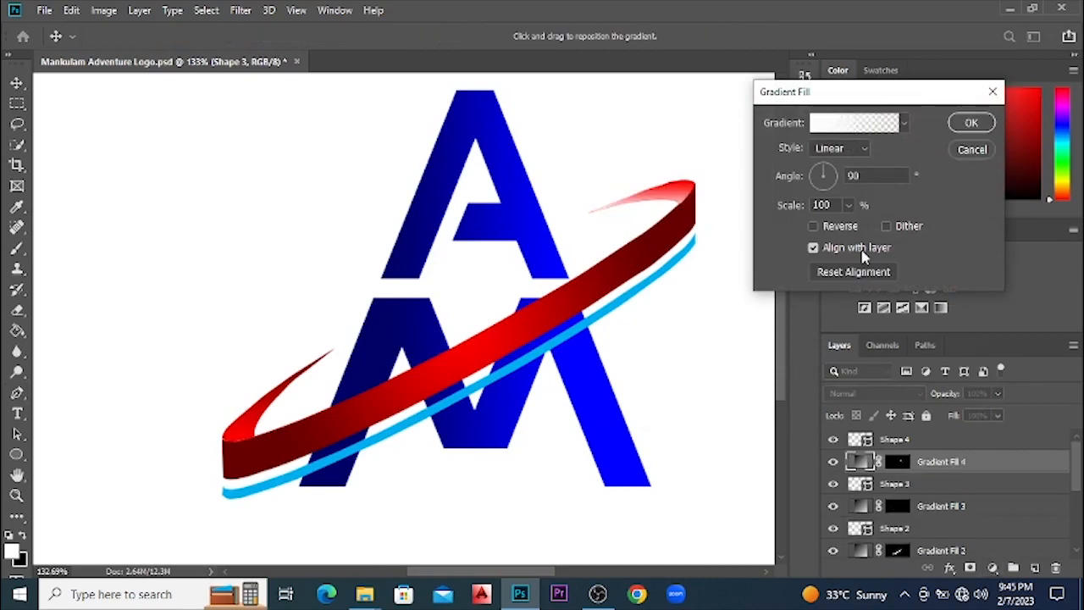
click(854, 123)
click(823, 119)
click(957, 80)
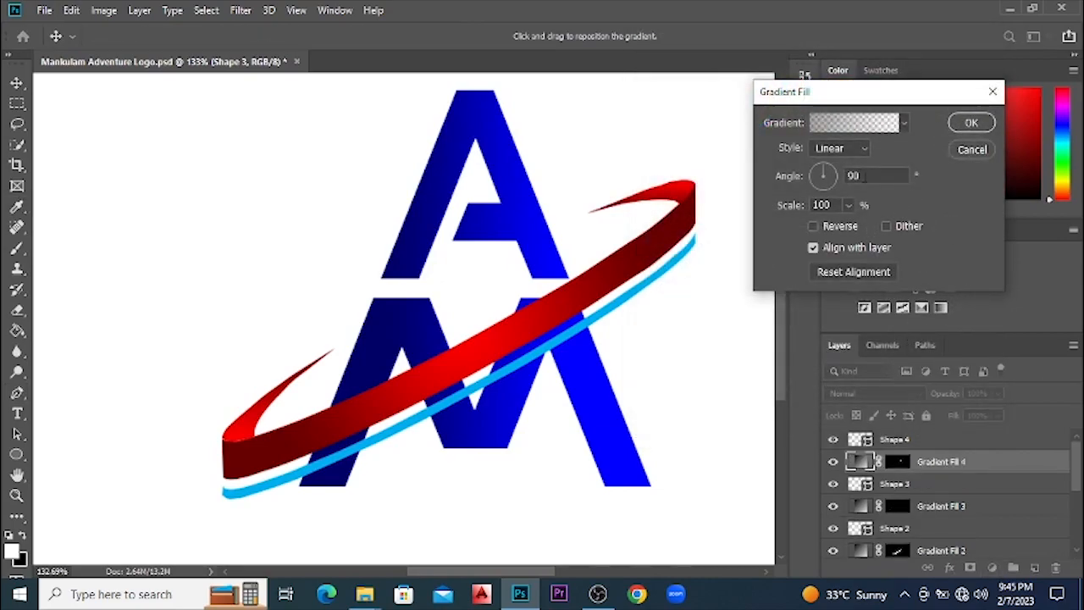
Try 180° and 45° angles for the right tail's linear gradient, set it back to 90°, and apply it
text(180)
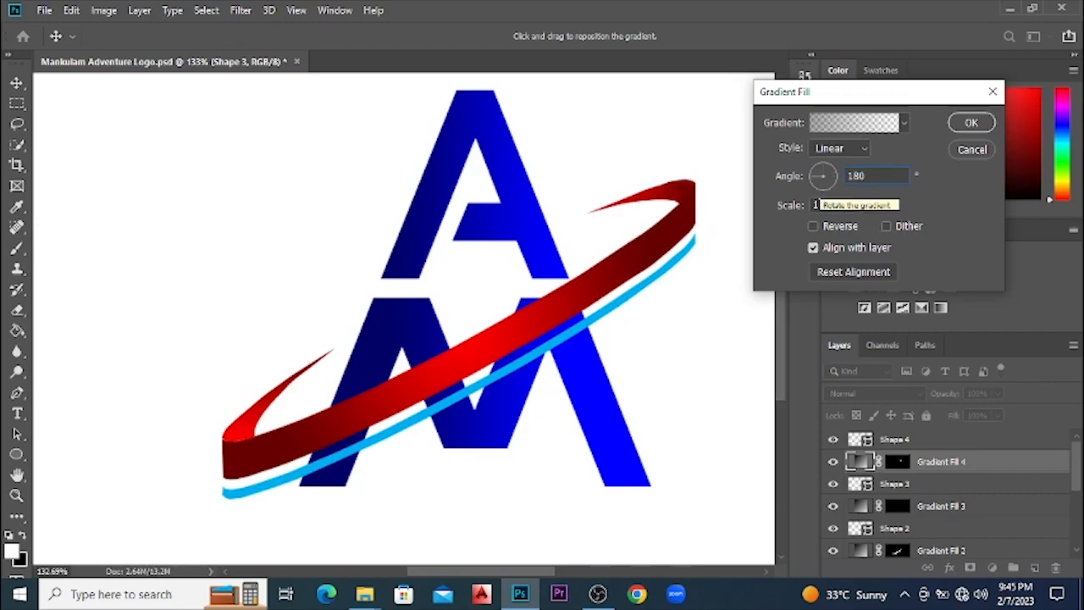
key(BackSpace)
key(BackSpace)
key(BackSpace)
text(45)
key(BackSpace)
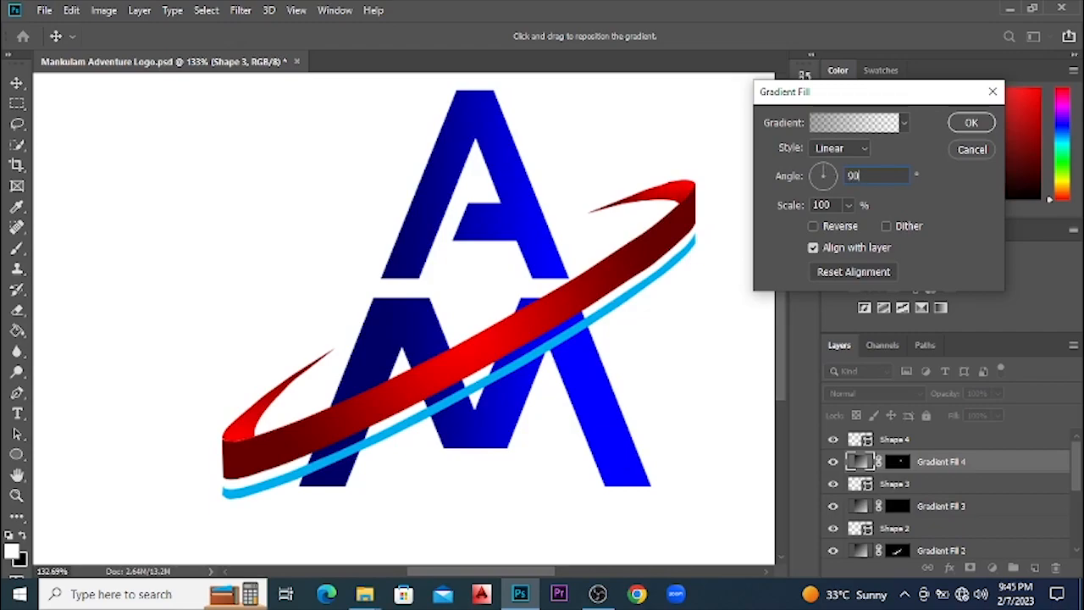
click(968, 123)
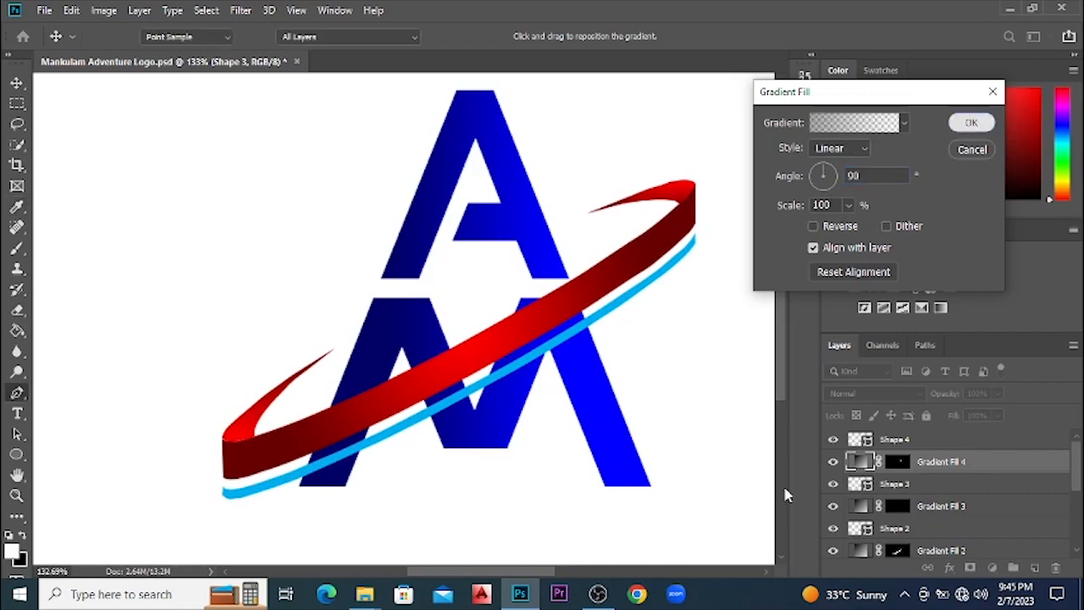
Load the thin light-blue band (Shape 4) as a selection and add a gradient fill layer with the Neutral Density preset
scroll(527, 419, down, 1)
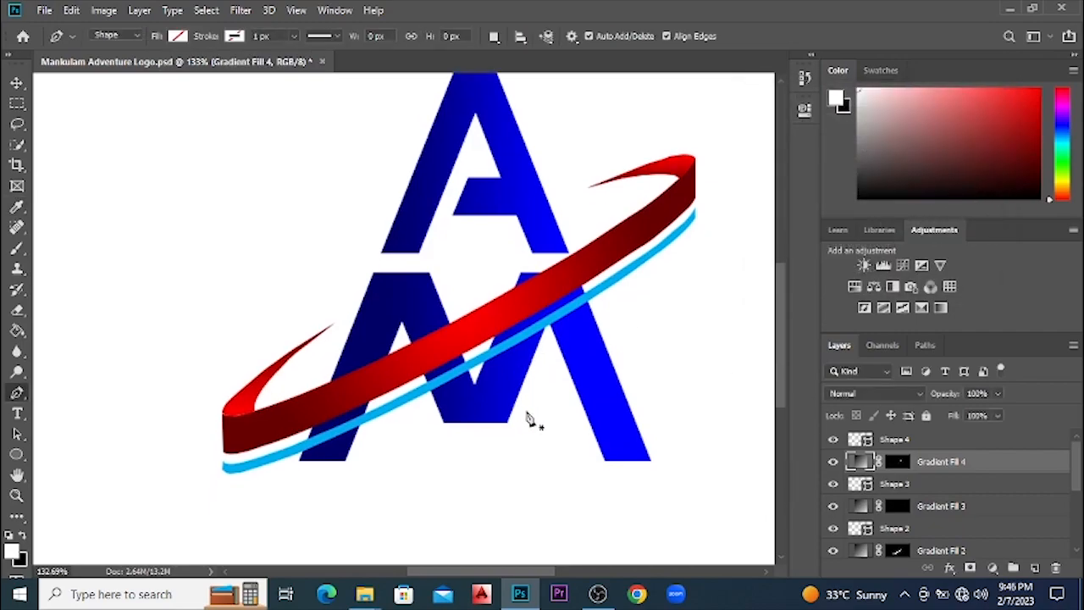
click(946, 447)
ctrl+click(857, 440)
click(992, 567)
click(996, 297)
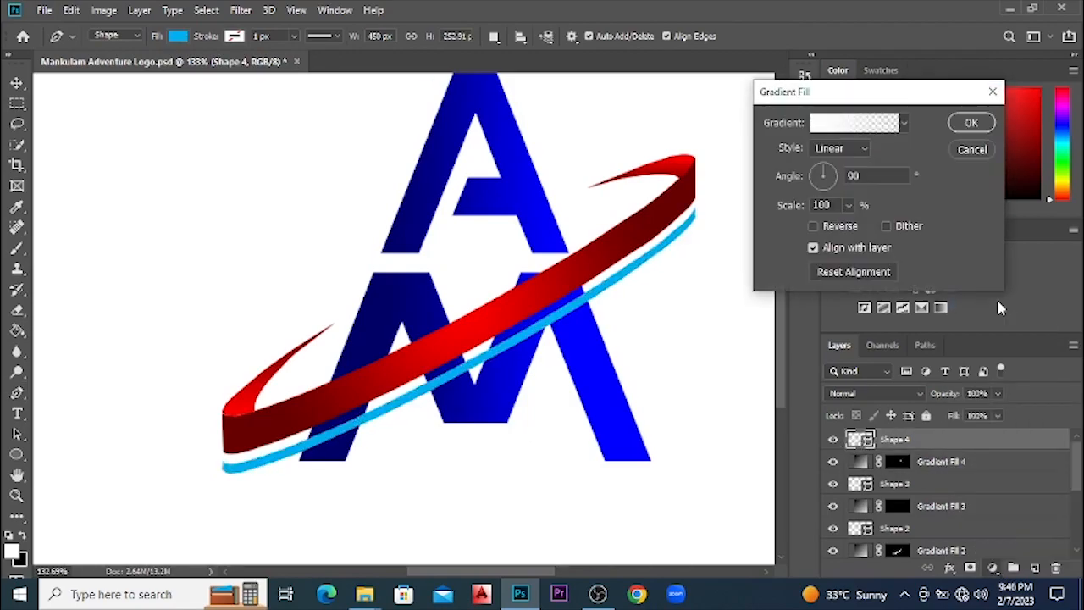
click(849, 125)
click(817, 118)
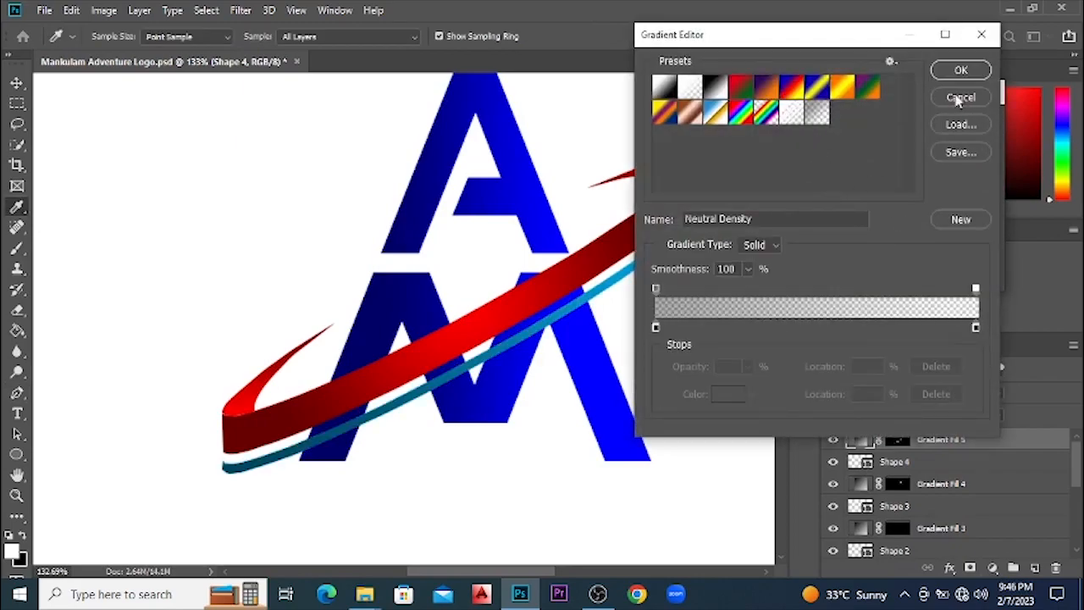
click(960, 71)
Make the light-blue band's gradient radial and reversed, and apply it
click(854, 149)
click(830, 163)
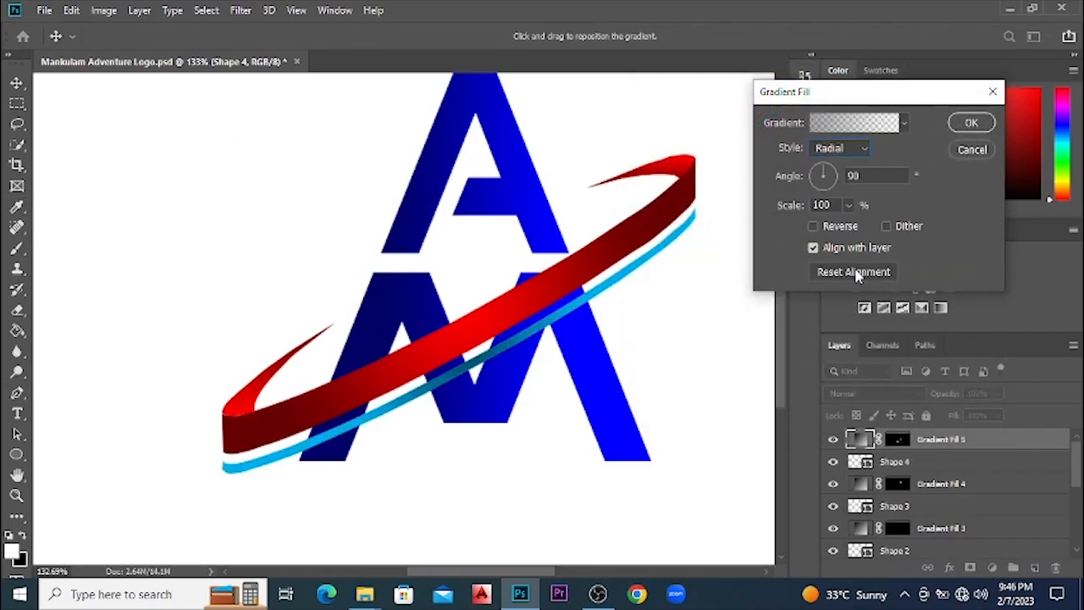
click(815, 226)
click(972, 124)
Convert all logo layers from Gradient Fill 5 down to Shape AM into one smart object and name it AM
scroll(472, 375, down, 3)
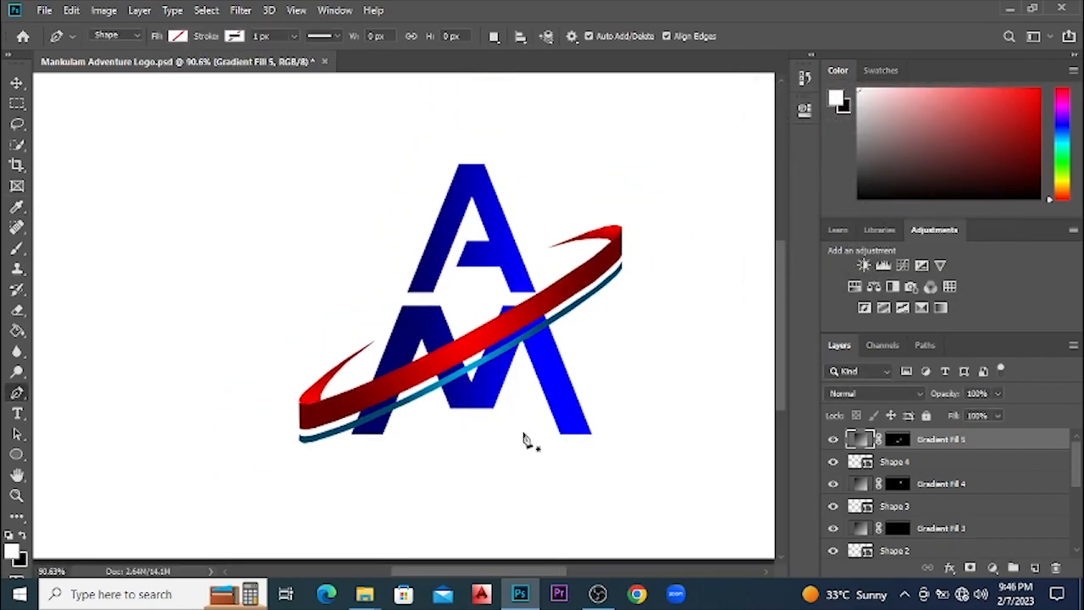
scroll(530, 447, down, 3)
scroll(496, 440, up, 3)
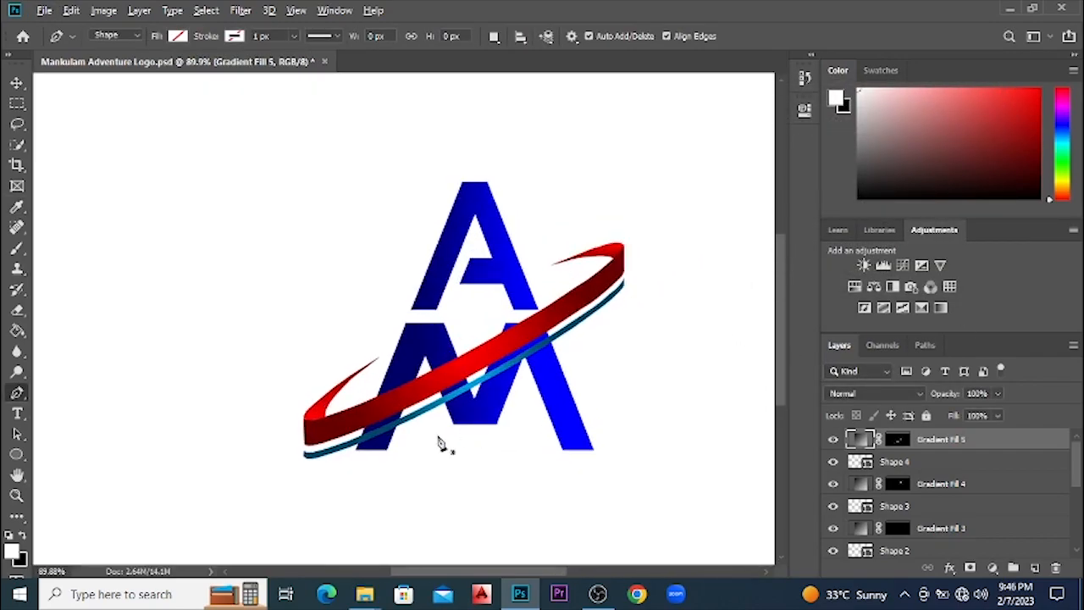
scroll(457, 443, down, 3)
scroll(593, 457, up, 4)
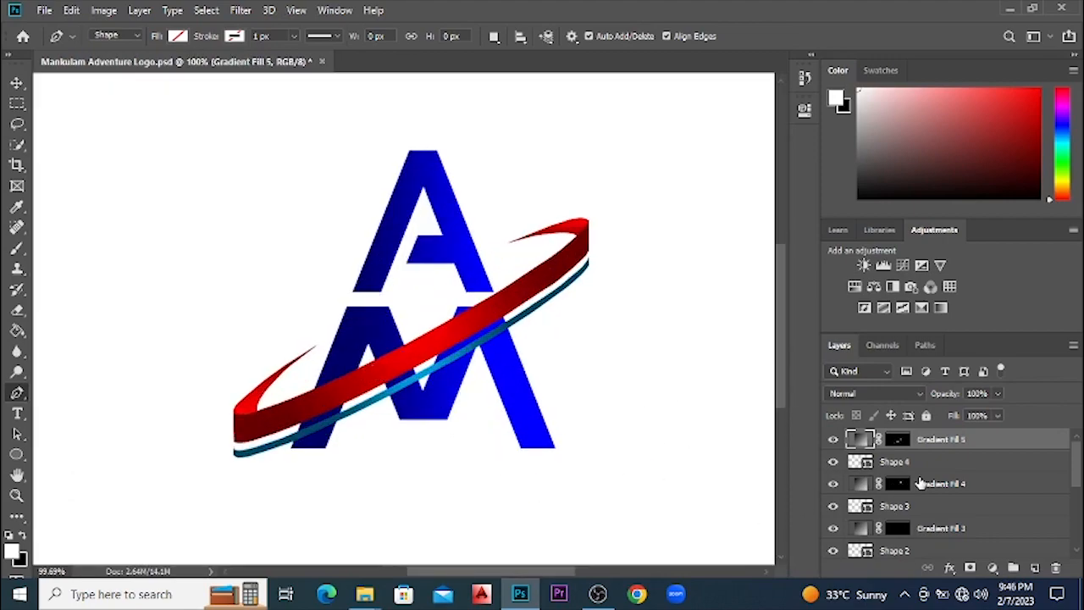
scroll(935, 525, down, 5)
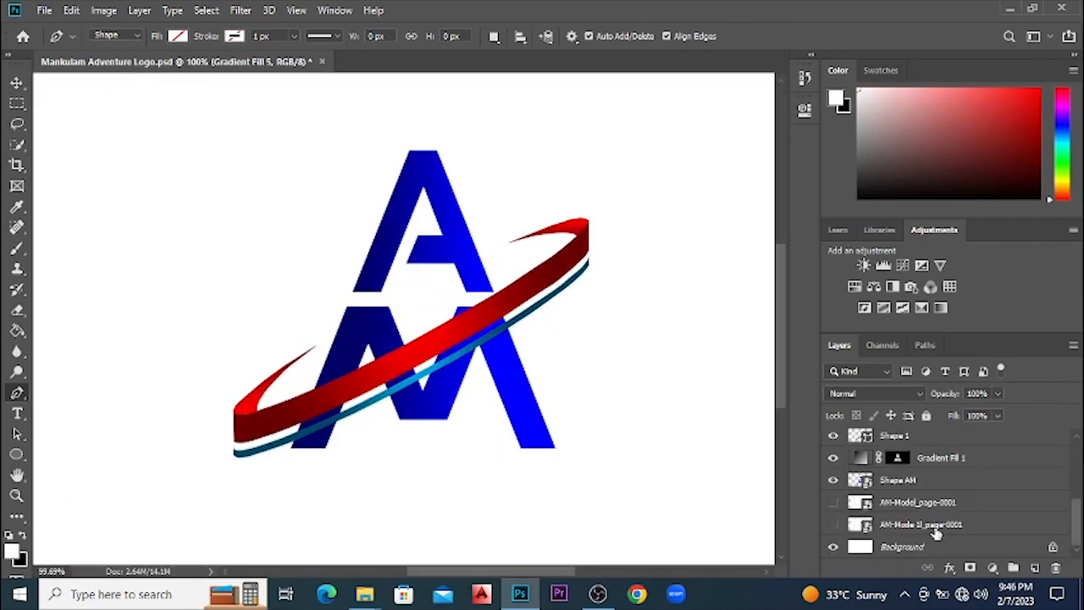
shift+click(938, 481)
right_click(938, 484)
click(796, 170)
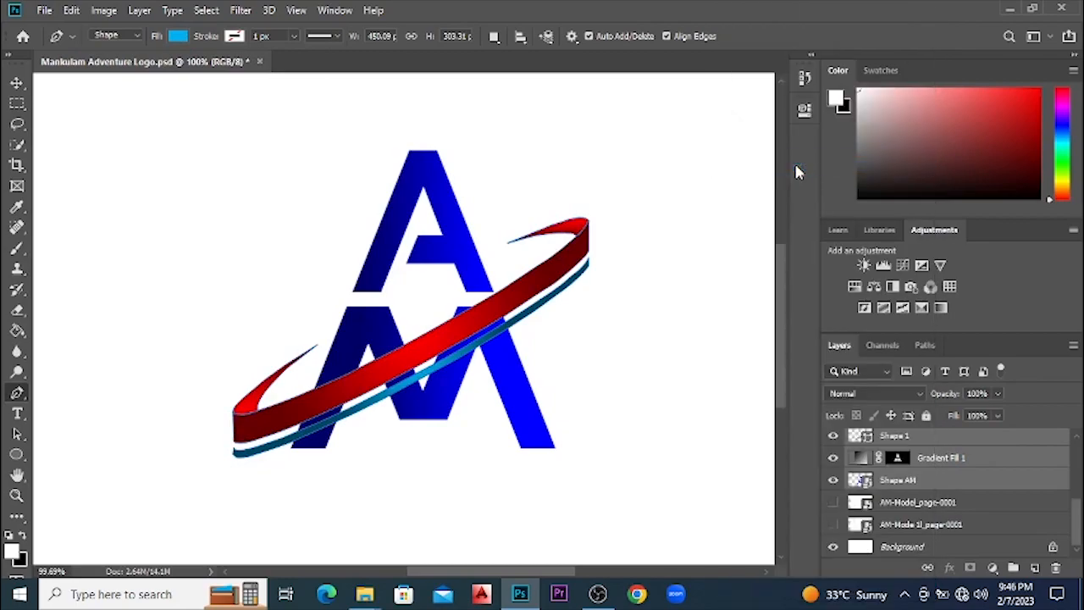
double_click(913, 438)
text(AM)
key(Return)
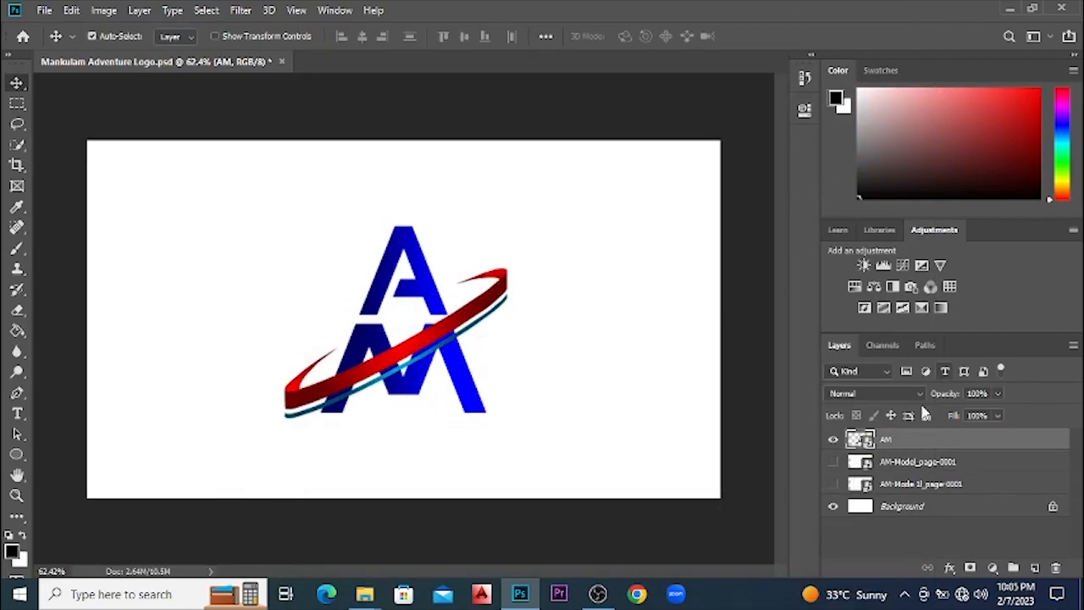
Choose the Ellipse tool, show the rulers, and place vertical guides at the outer left and right ends of the swoosh
scroll(411, 429, up, 3)
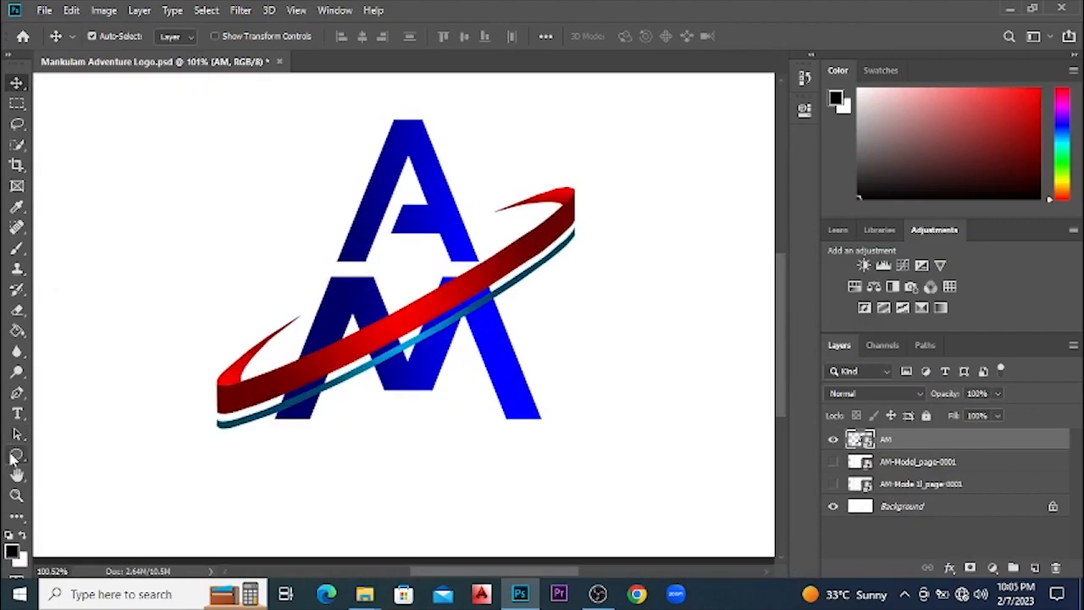
click(17, 456)
right_click(16, 456)
click(70, 483)
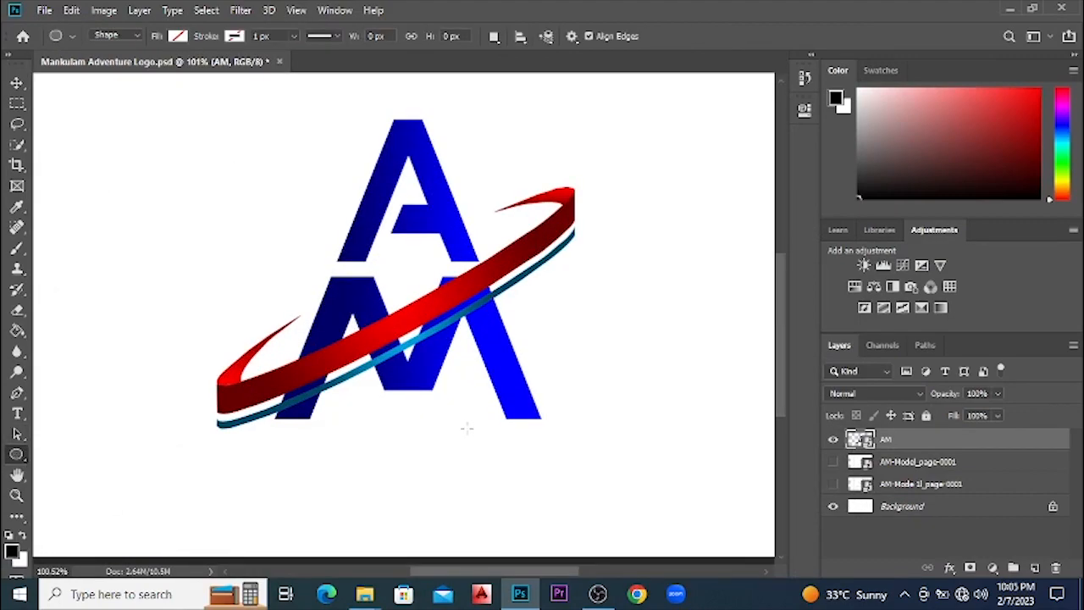
scroll(319, 486, down, 1)
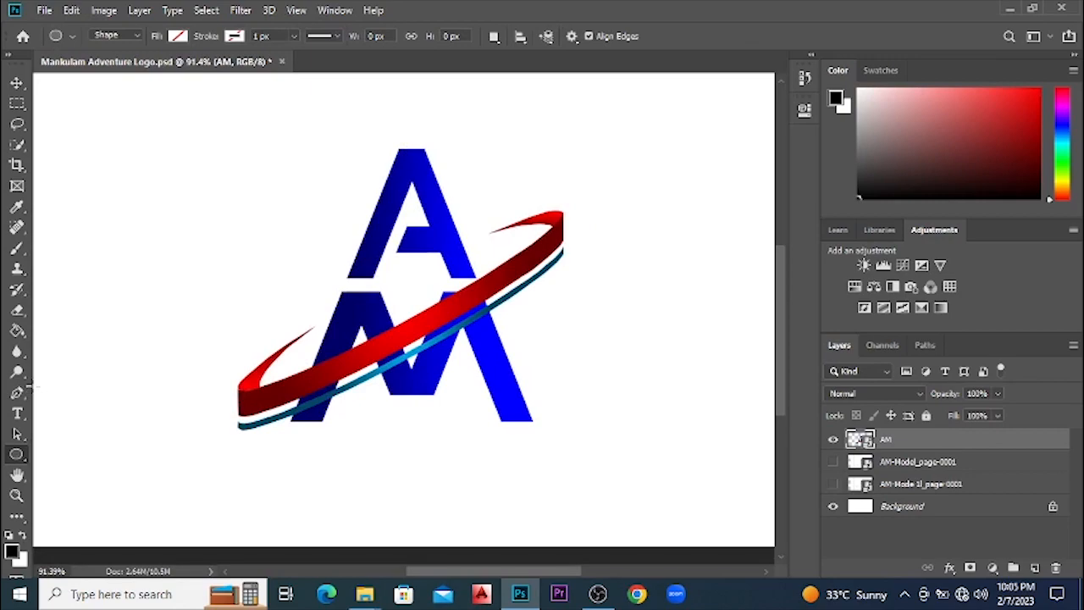
key(ctrl+r)
drag(45, 333, 251, 353)
drag(40, 322, 575, 376)
Draw a flat ellipse about 451 × 36 px between the guides below the letters and fill it with black
scroll(388, 473, up, 2)
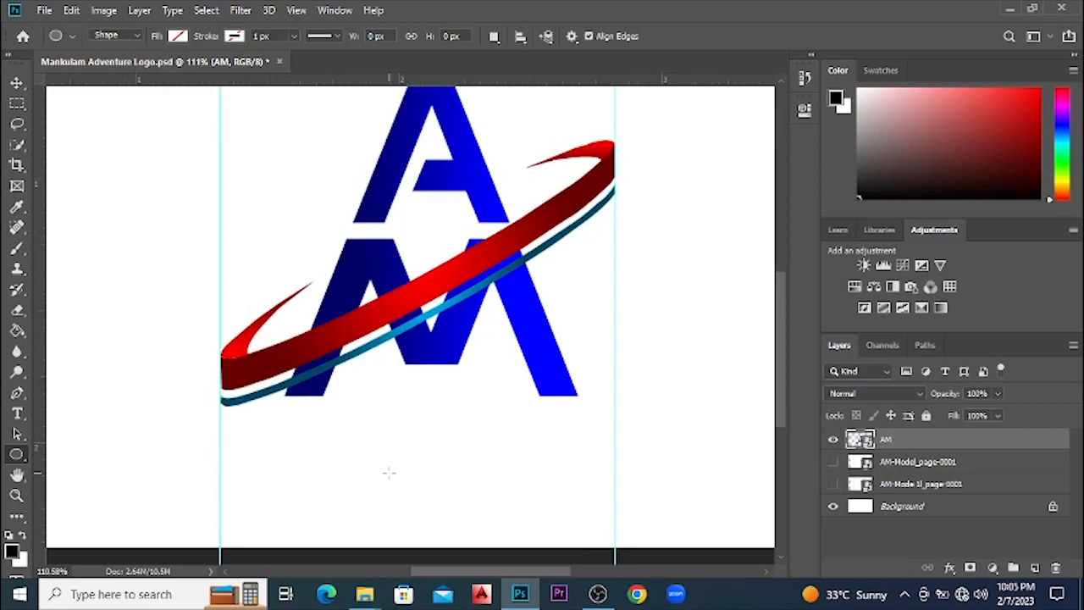
drag(219, 456, 614, 425)
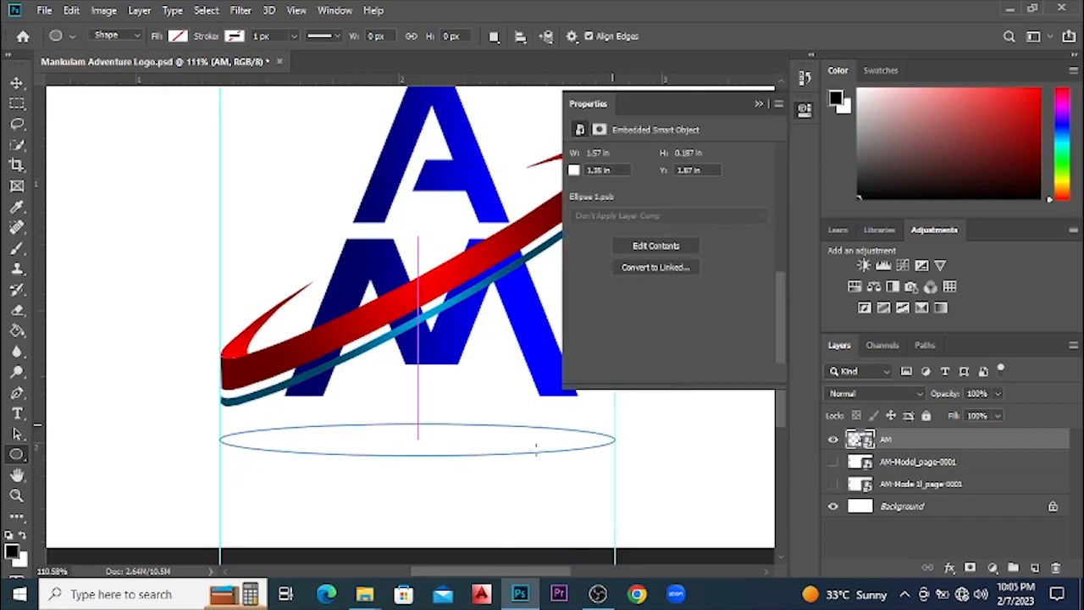
click(579, 229)
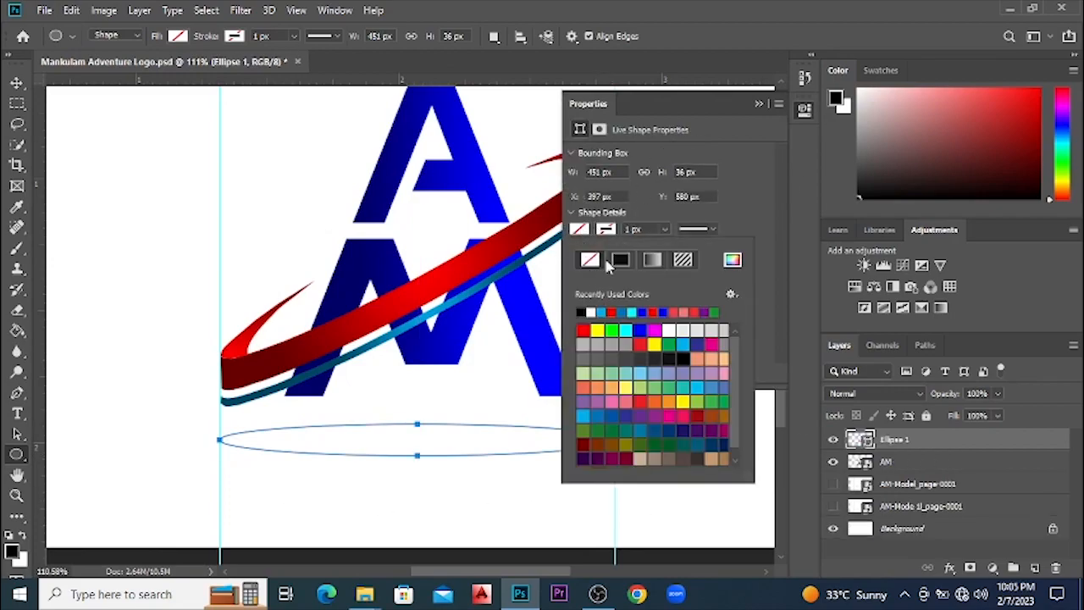
click(621, 260)
click(432, 301)
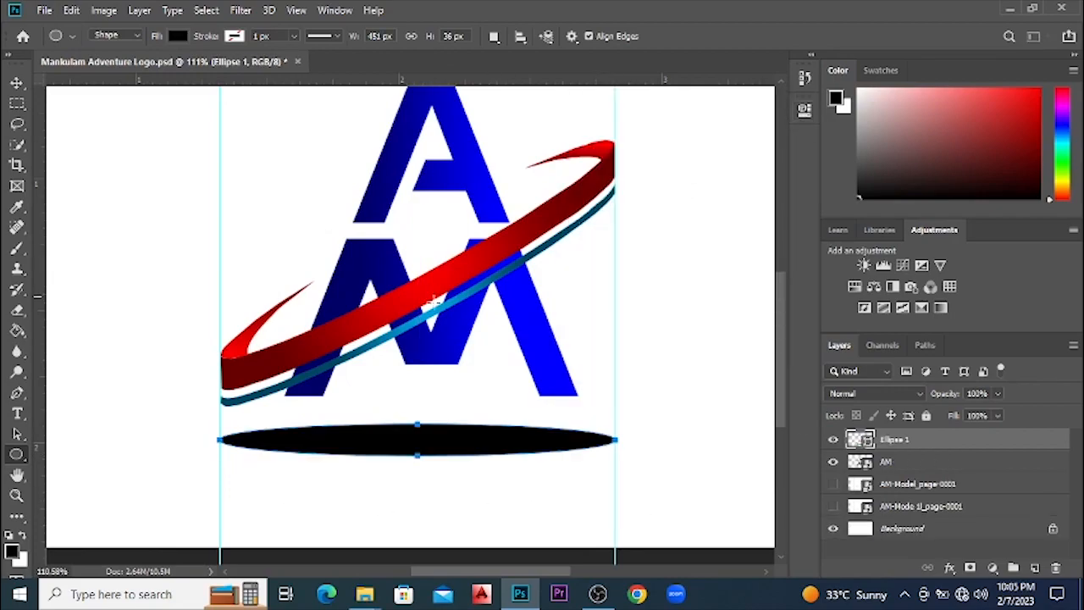
key(Return)
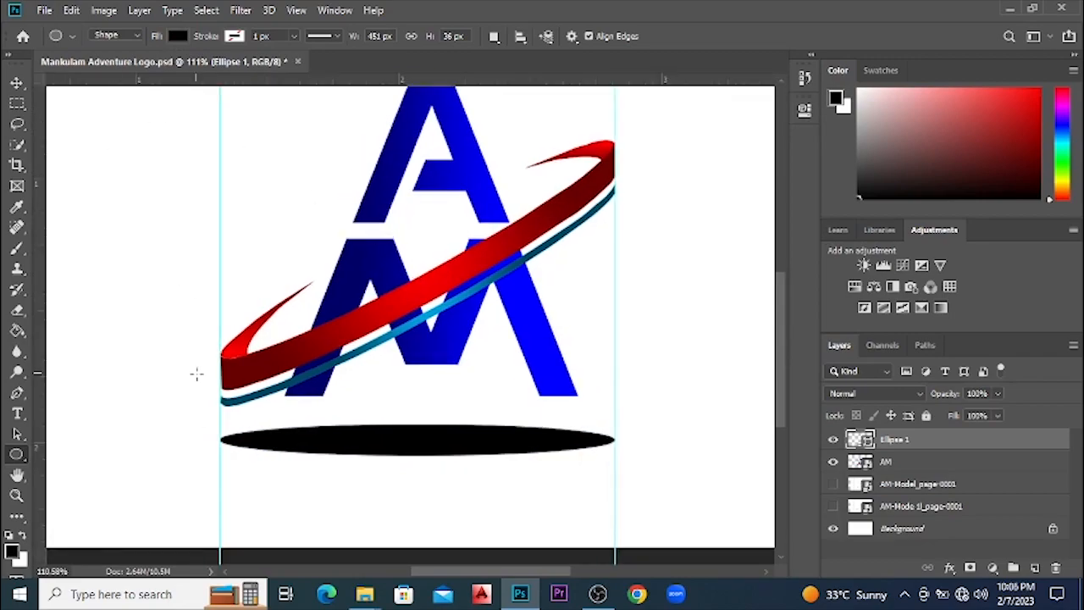
Remove both vertical guides from the canvas
key(v)
drag(220, 251, 25, 251)
drag(511, 319, 34, 338)
Set the black ellipse layer's opacity to 60% and rename the layer Shadow
scroll(453, 416, down, 7)
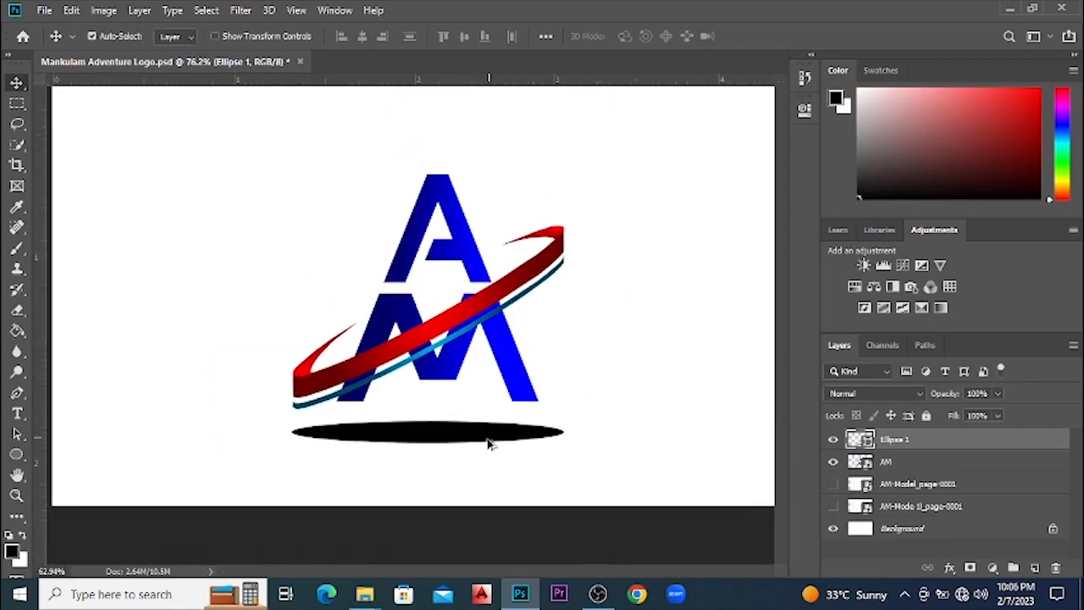
scroll(438, 430, up, 4)
scroll(522, 445, down, 2)
scroll(517, 460, up, 2)
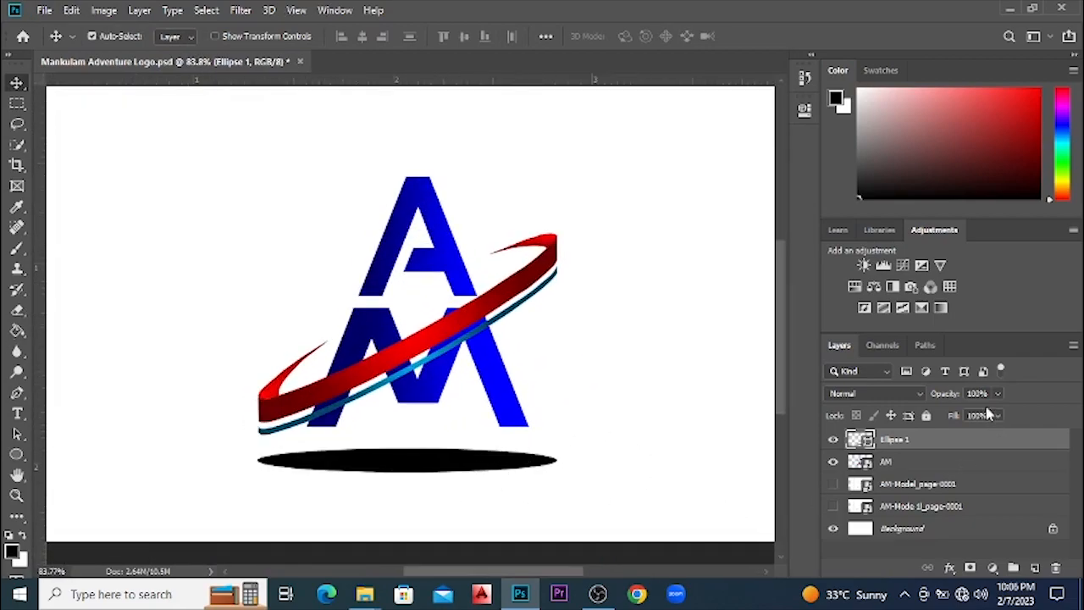
text(60)
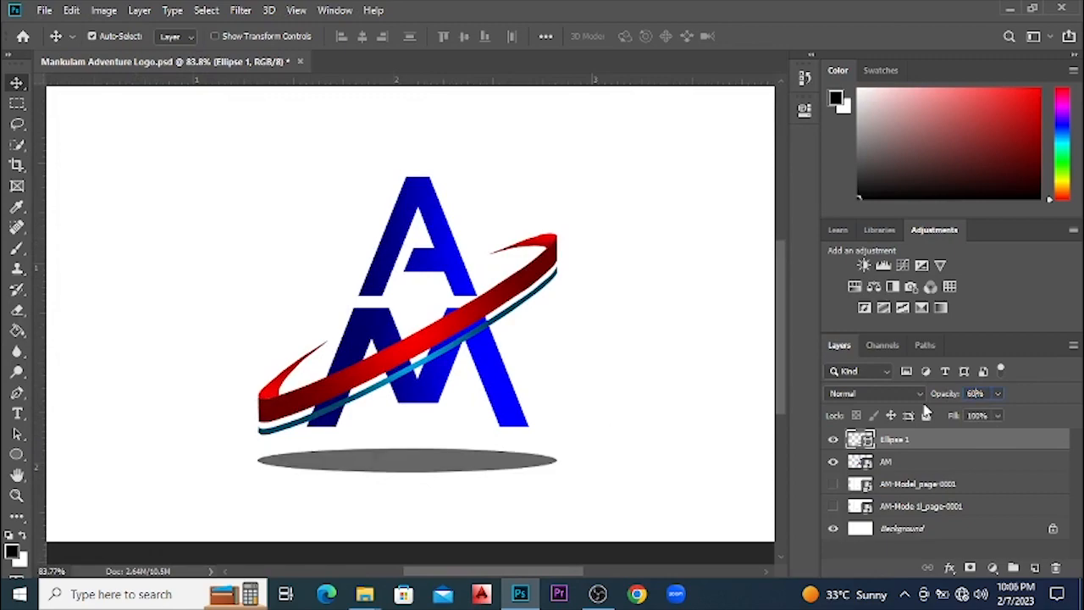
key(Return)
double_click(895, 440)
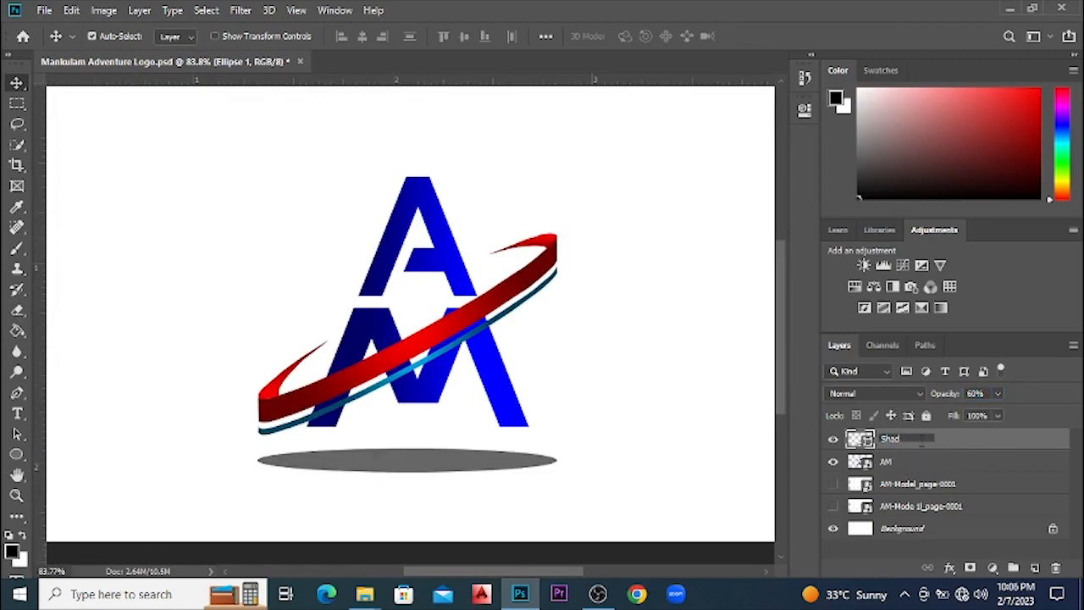
click(970, 442)
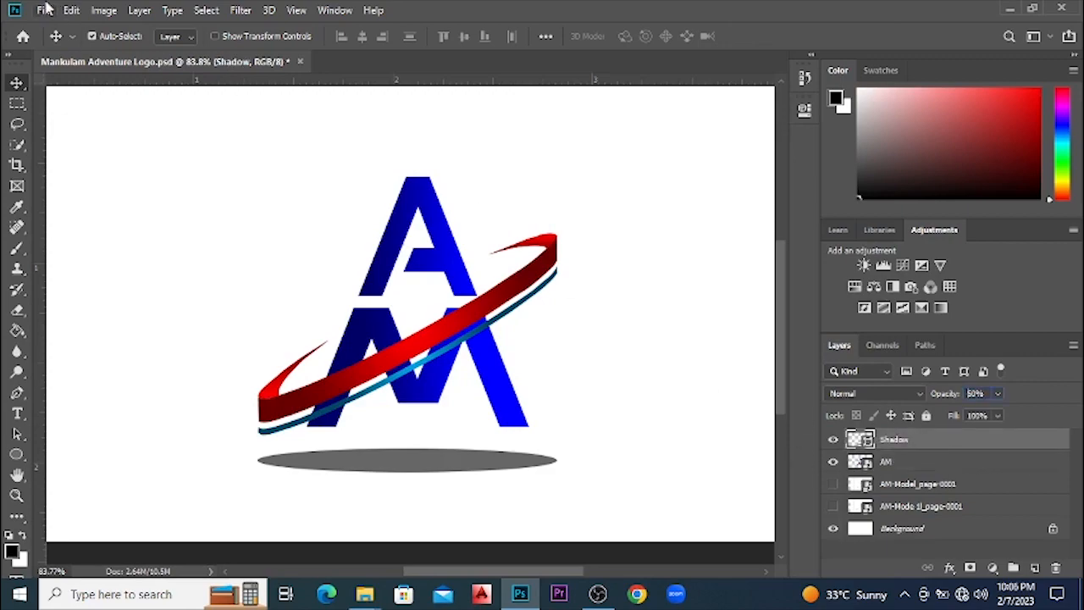
Convert the Shadow layer to a smart object and apply a Gaussian Blur with a 5-pixel radius, trying 3 pixels first
click(241, 10)
mouse_move(262, 182)
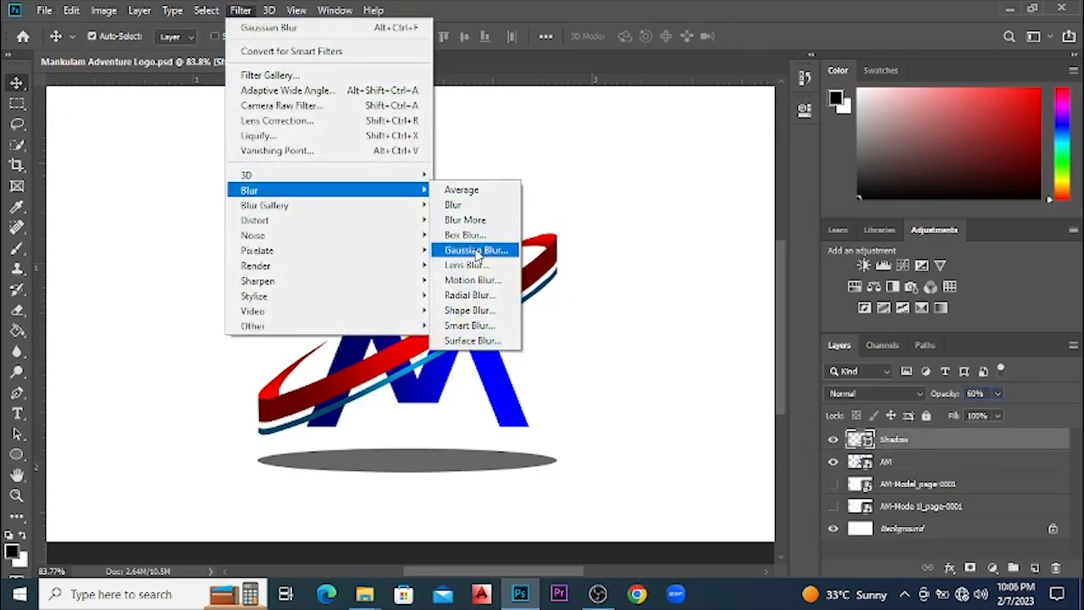
click(487, 246)
key(Return)
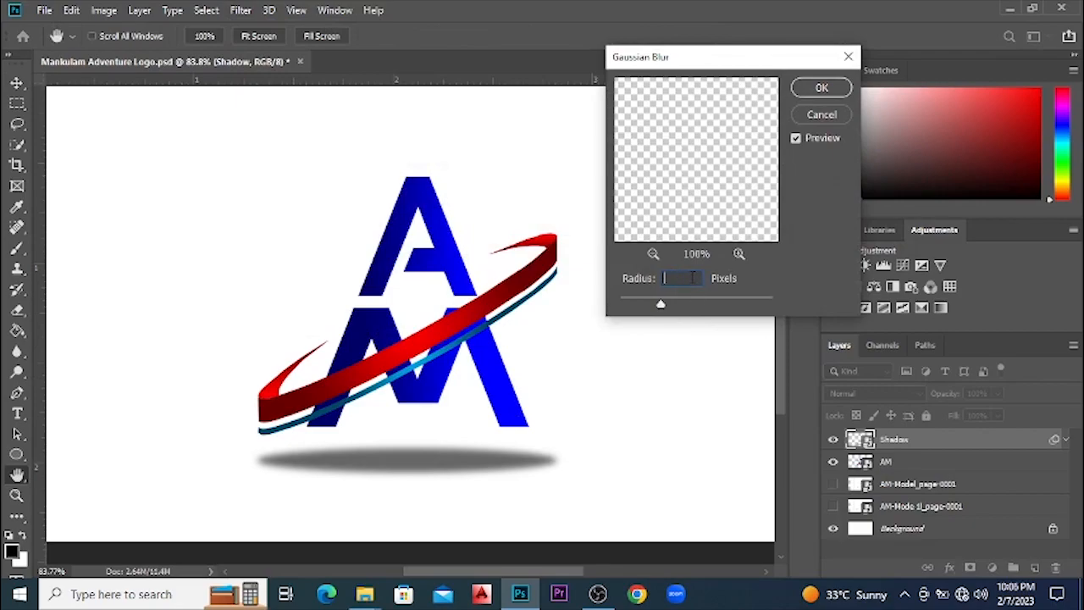
text(3)
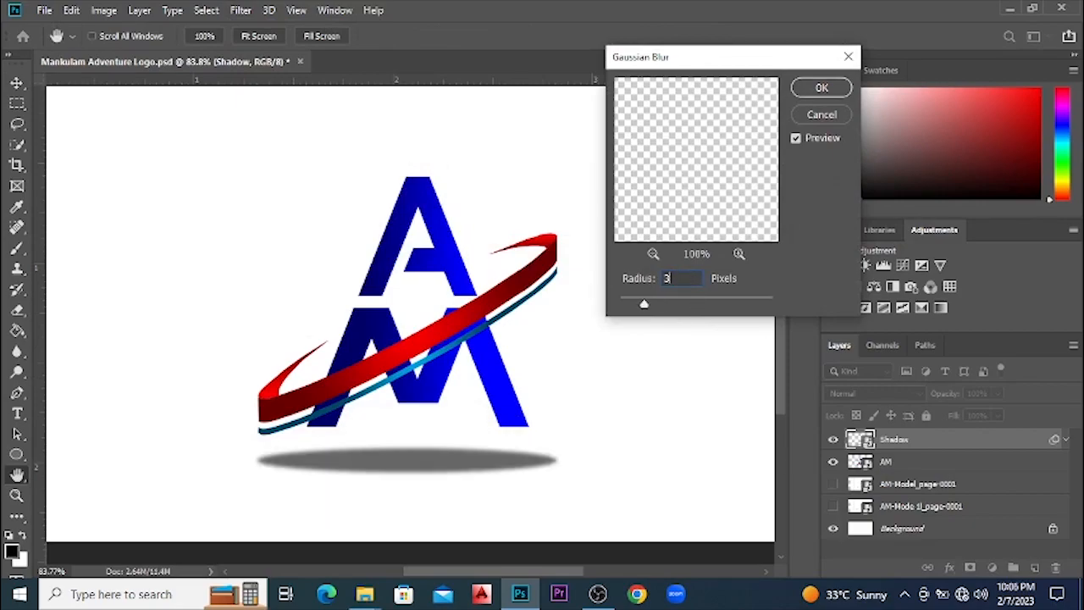
text(44)
text(5)
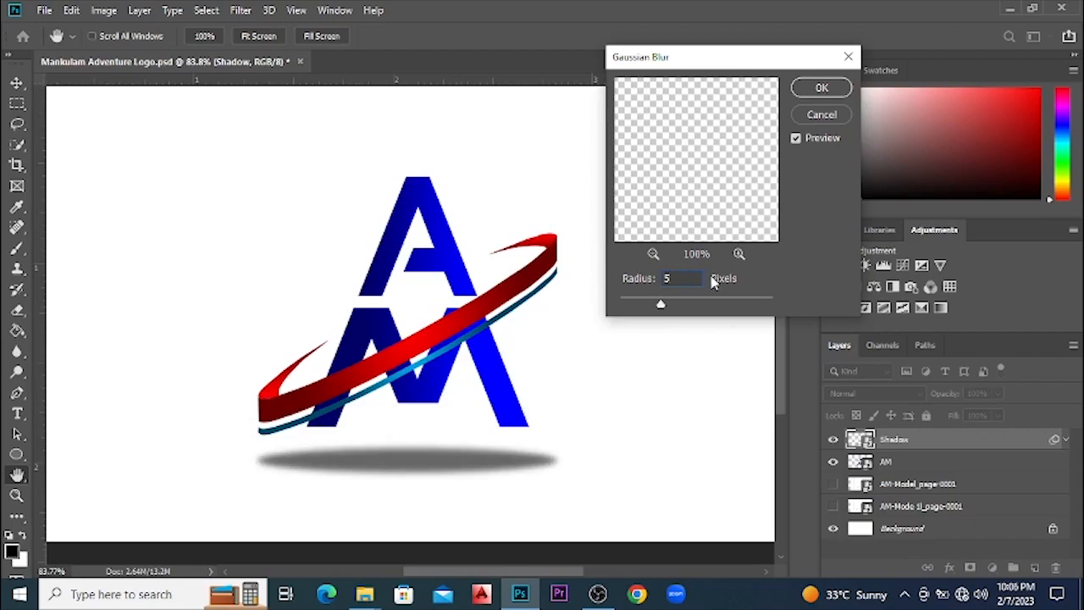
click(821, 87)
key(ctrl+0)
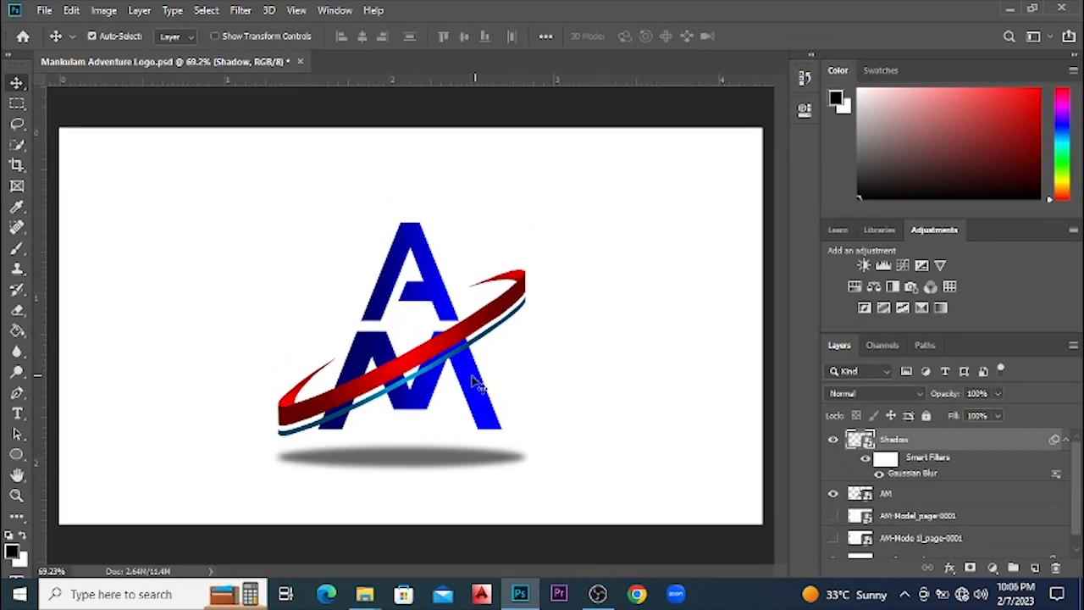
scroll(390, 423, up, 3)
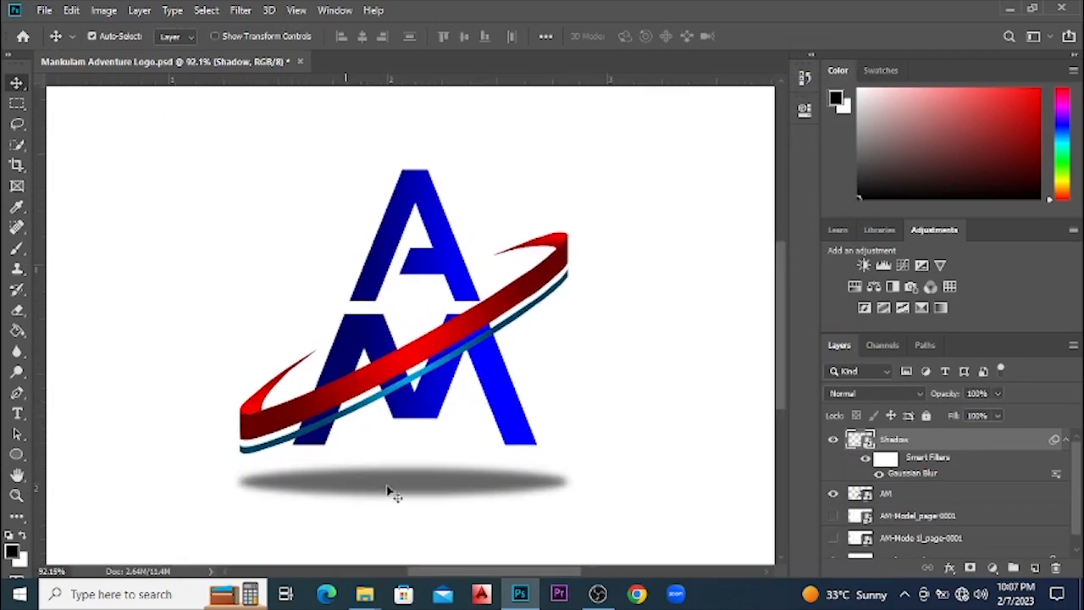